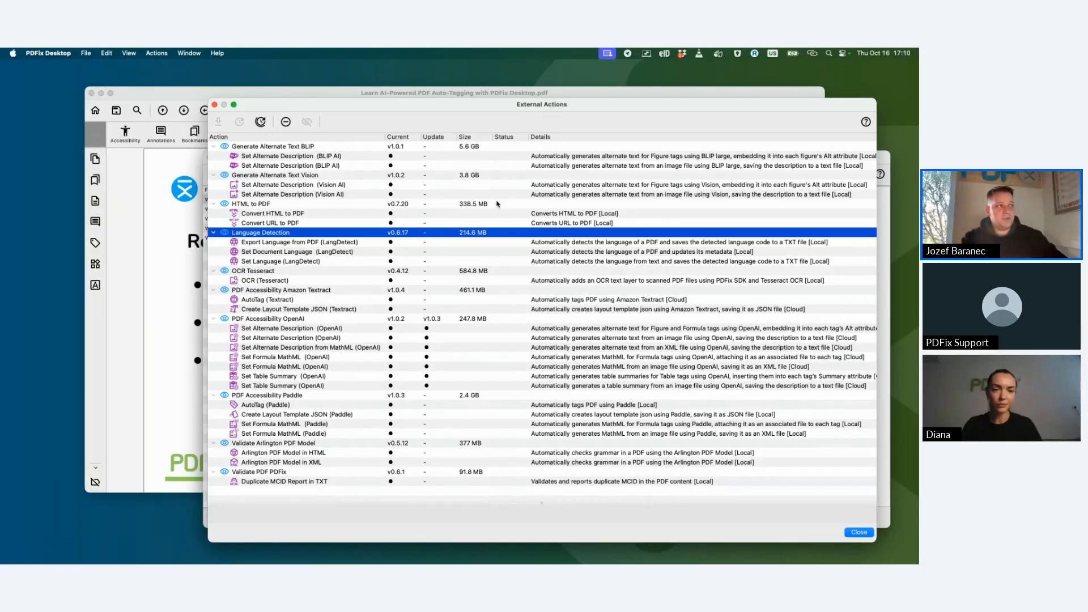
Review the installed external actions' sizes and versions, including Generate Alternate Text BLIP and Vision and PDF Accessibility OpenAI, and close the list.
click(476, 147)
click(474, 176)
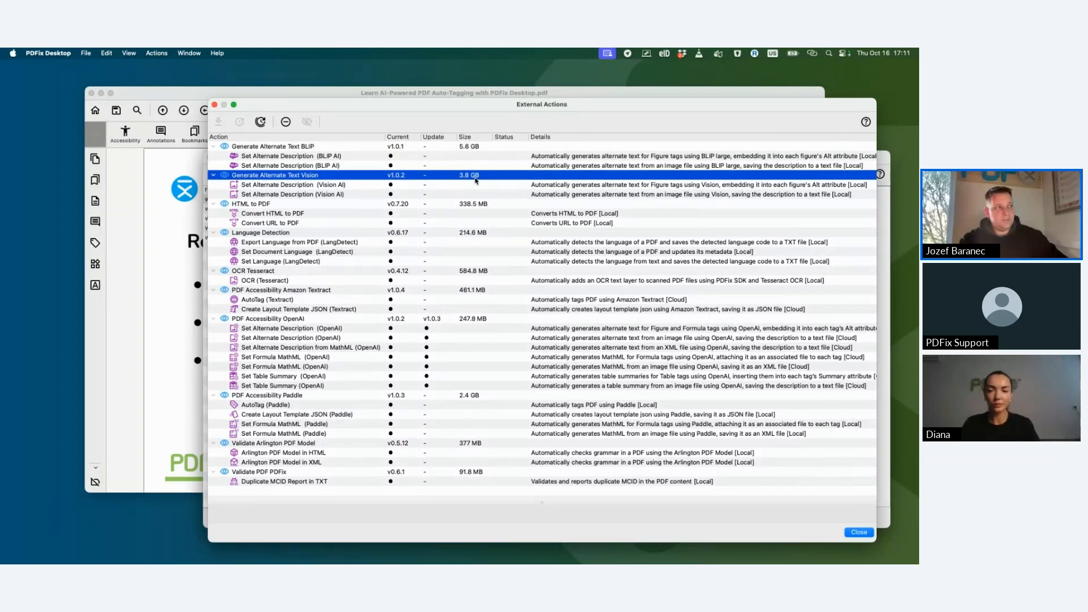
click(473, 320)
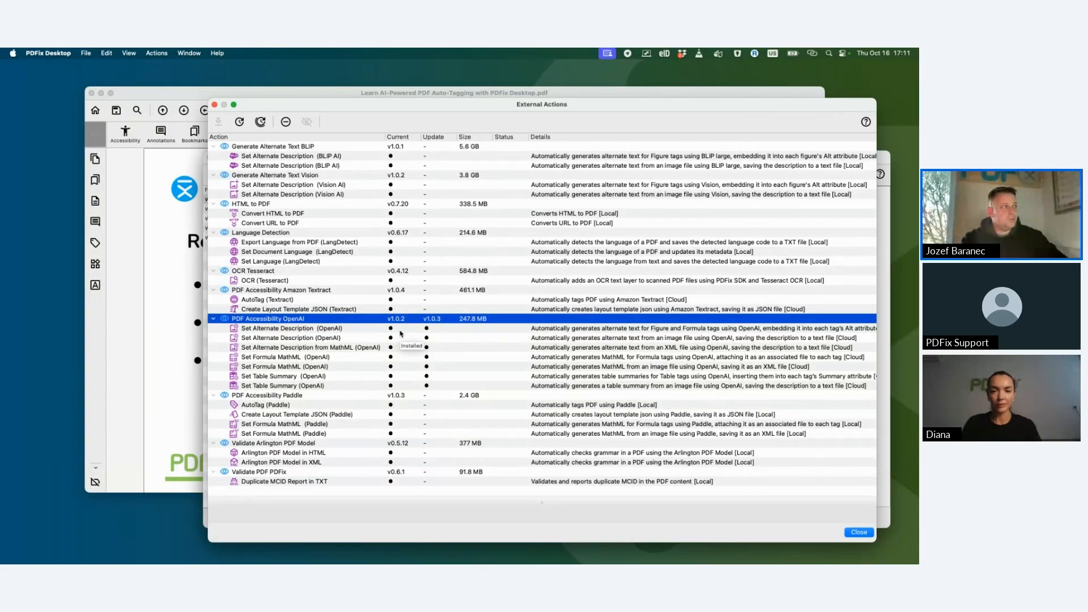
click(215, 105)
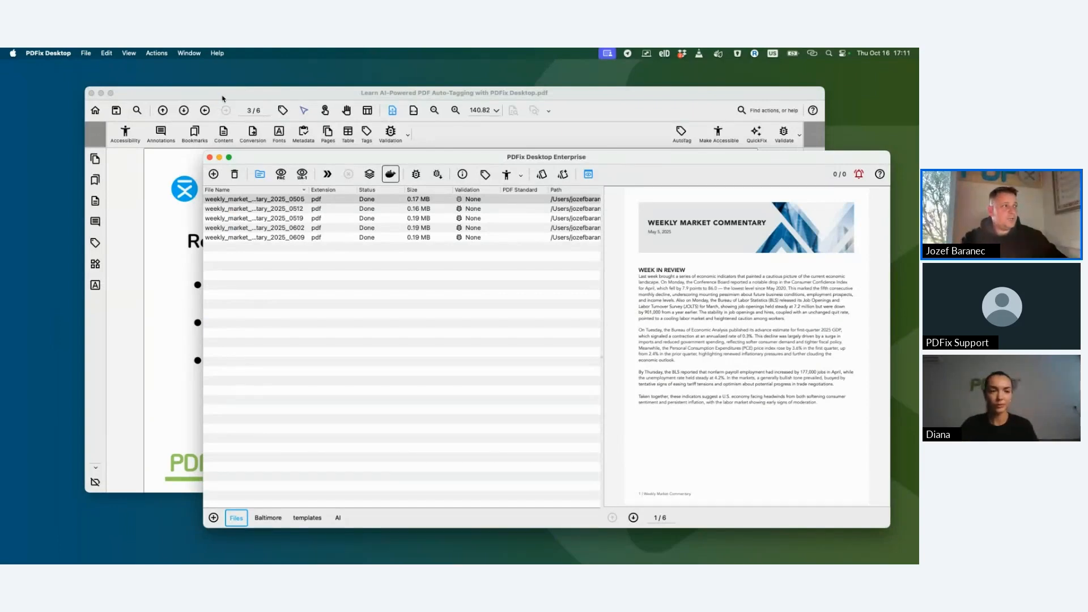
click(271, 200)
double_click(271, 200)
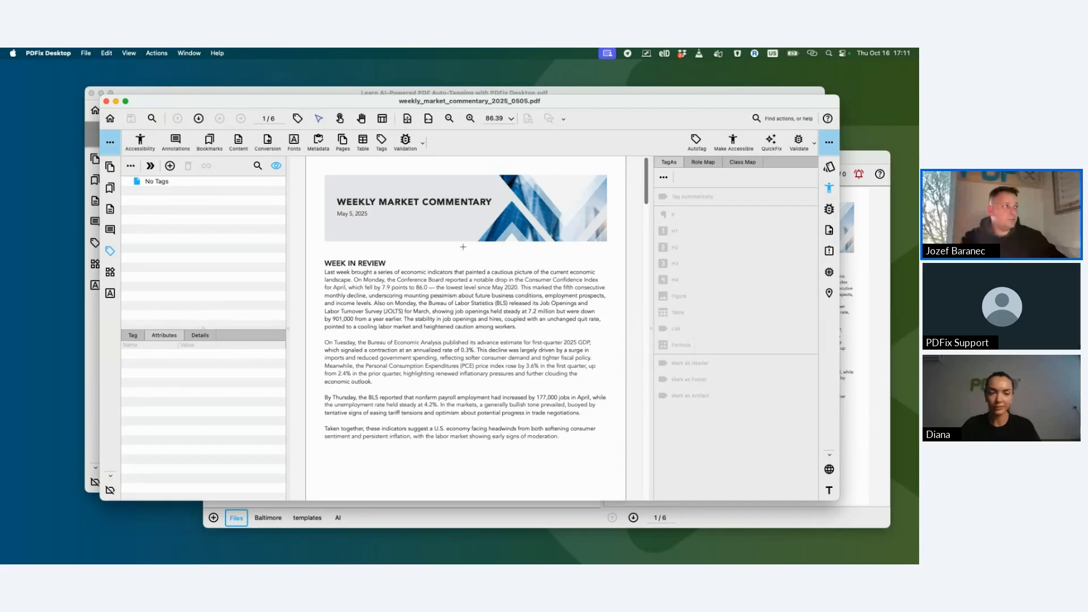
click(107, 102)
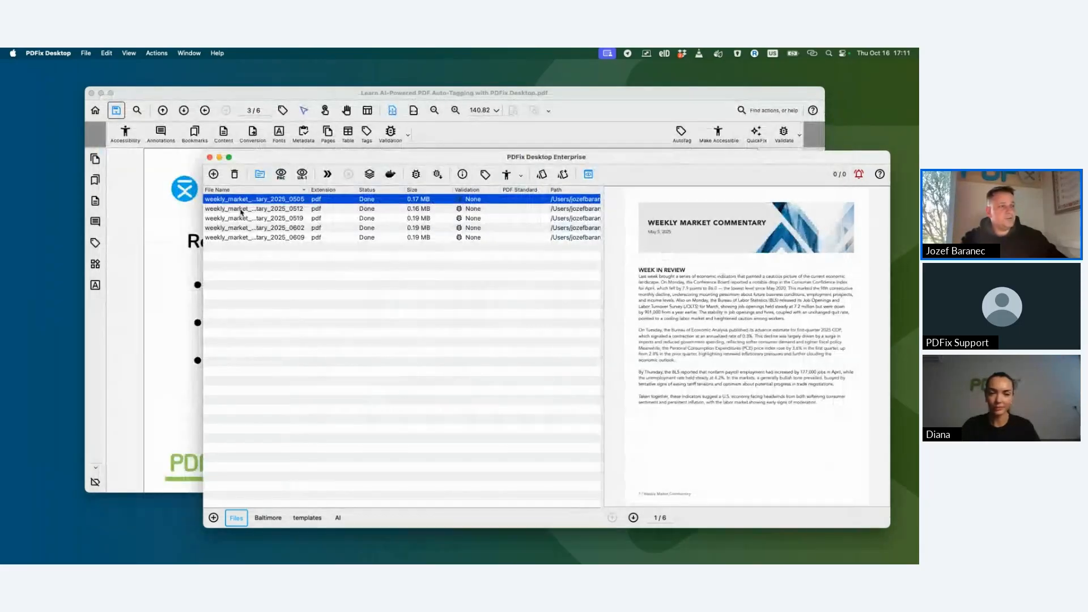
Preview the weekly market commentary files in the file list and view page 2 of the 2025_0512 file.
key(Down)
key(Down)
key(Down)
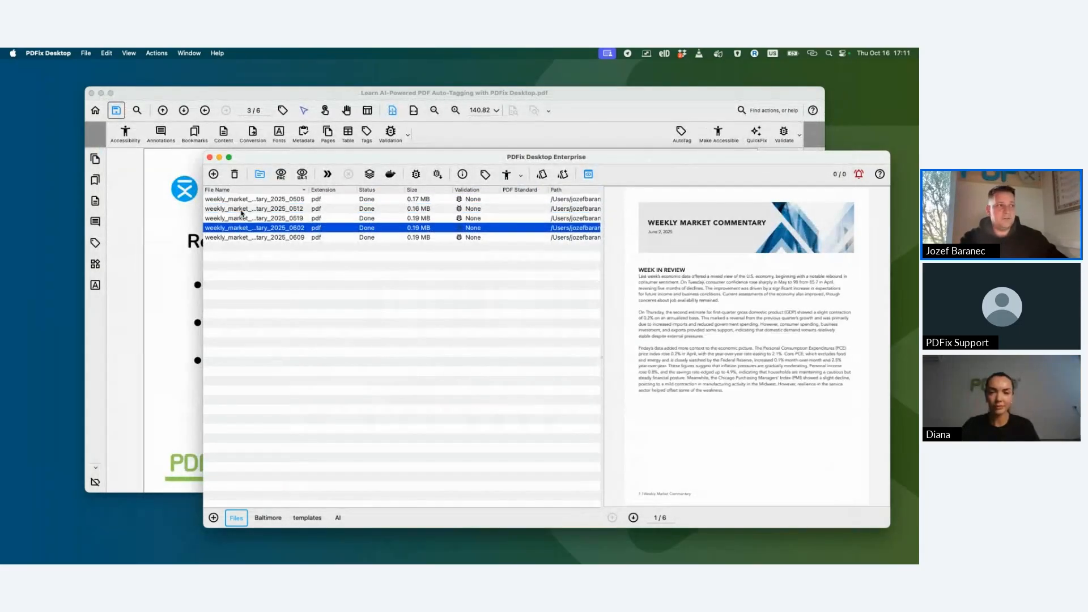
key(Down)
key(Up)
key(Up)
key(Up)
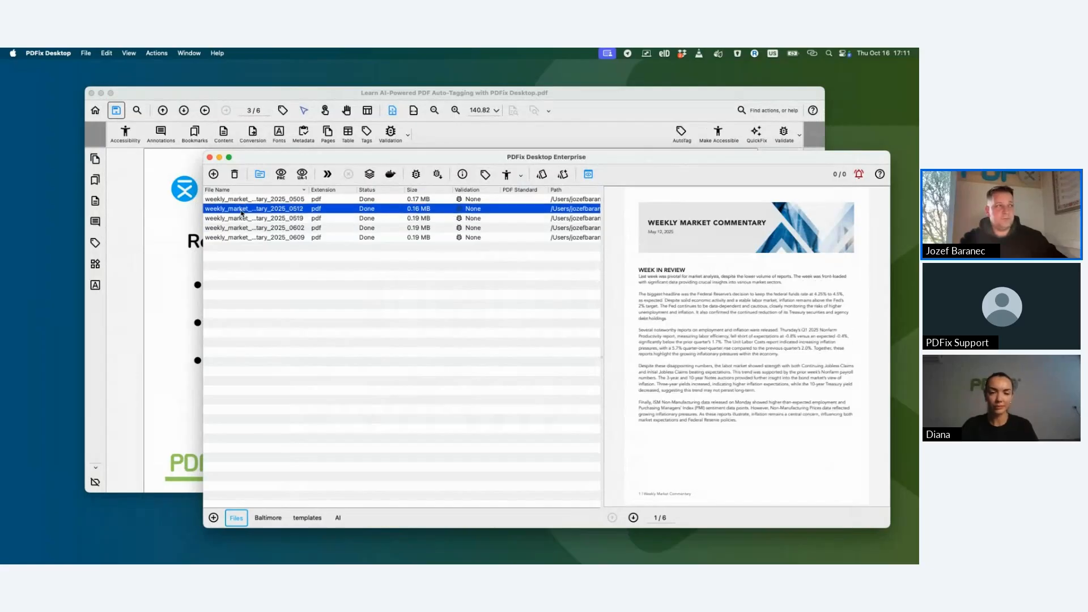
click(633, 517)
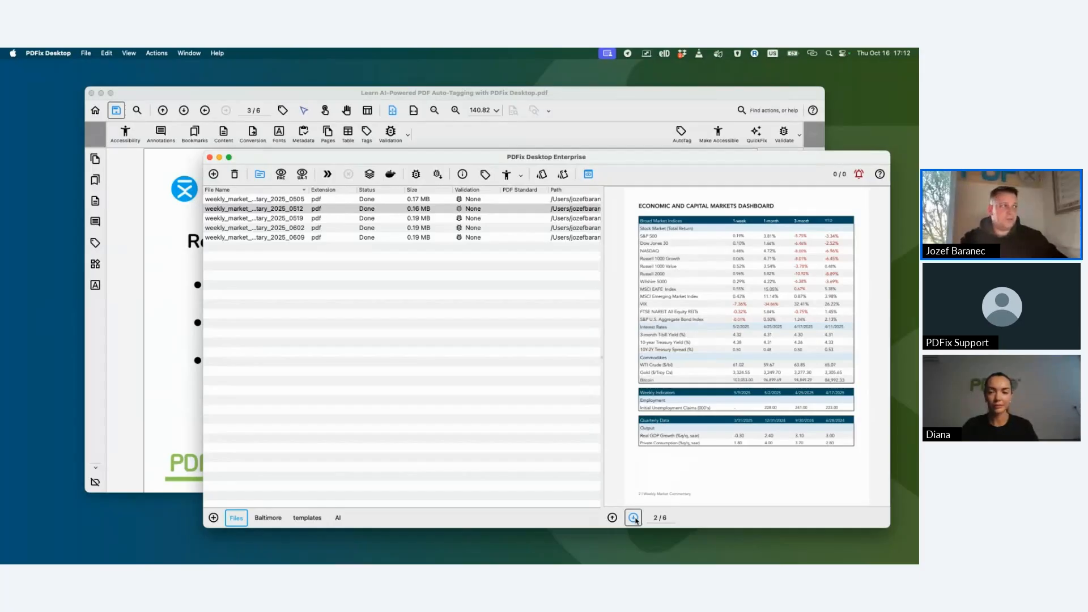
Open weekly_market_commentary_2025_0505.pdf and run AutoTag without layout attributes or sequential heading levels.
double_click(306, 200)
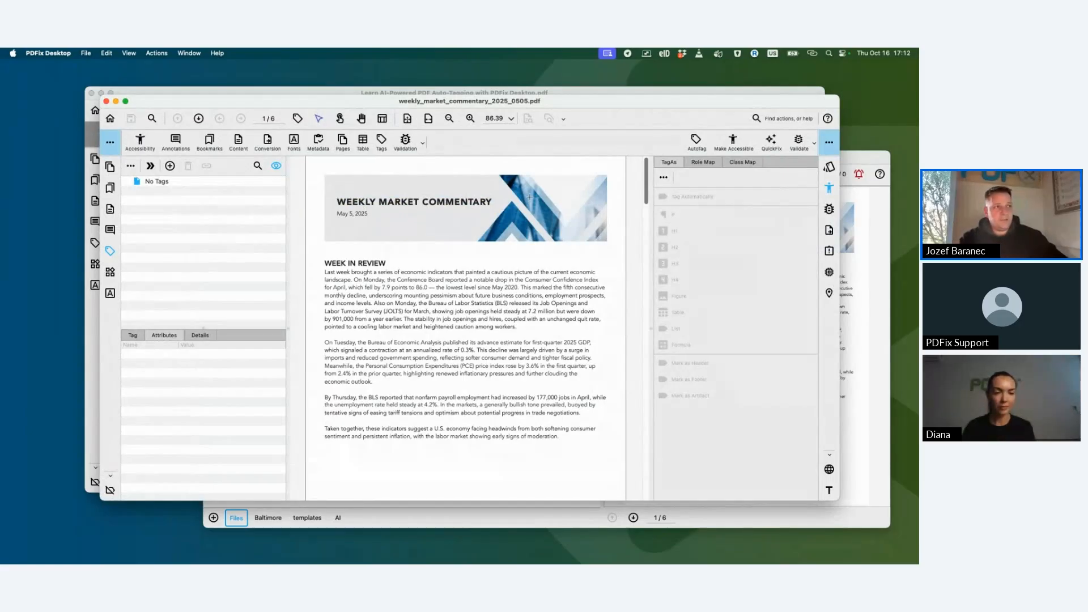
click(694, 142)
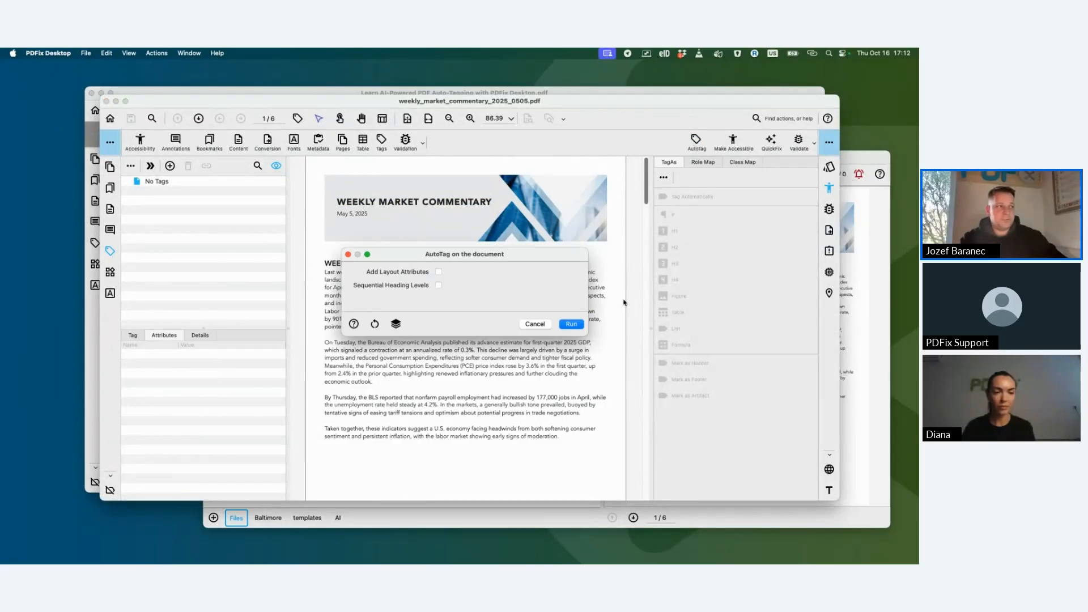
click(577, 326)
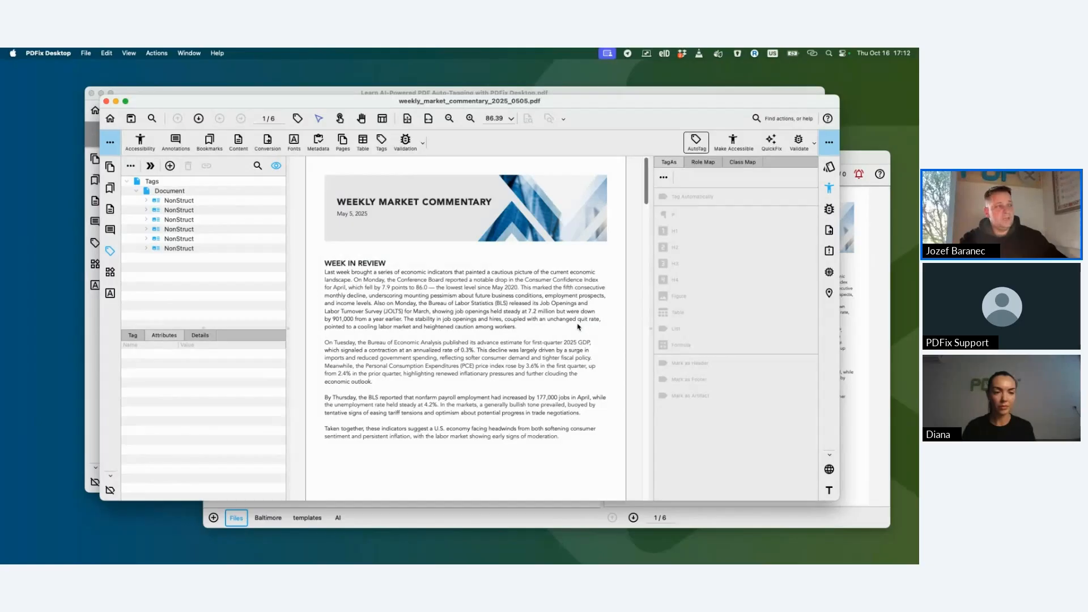
Examine the generated page-level tags from page 1 through page 5, including the tags inside page 1.
click(146, 200)
click(176, 203)
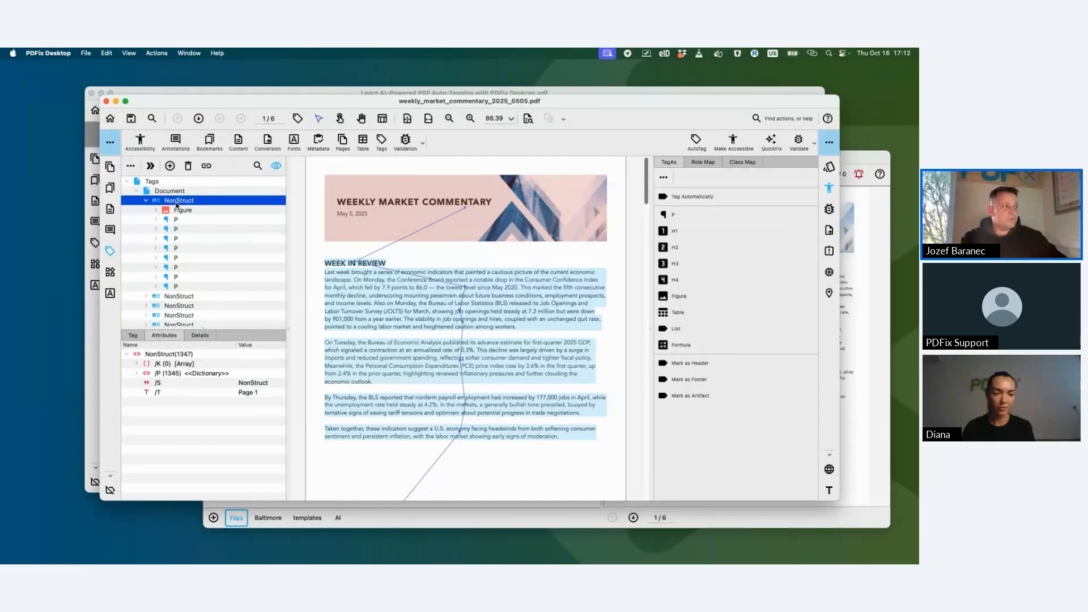
key(Left)
key(Down)
key(Down)
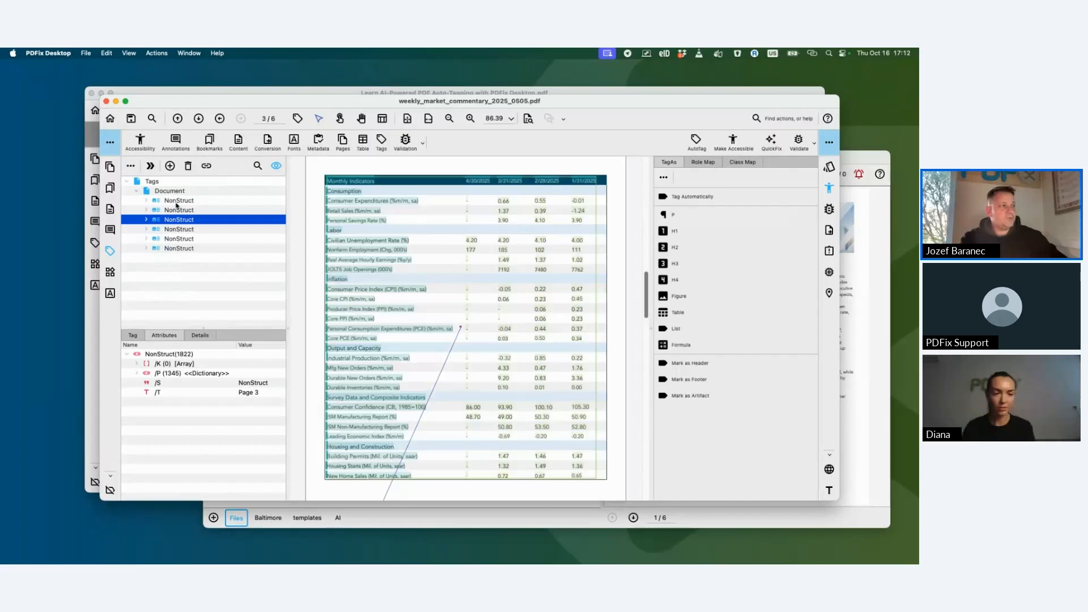
key(Up)
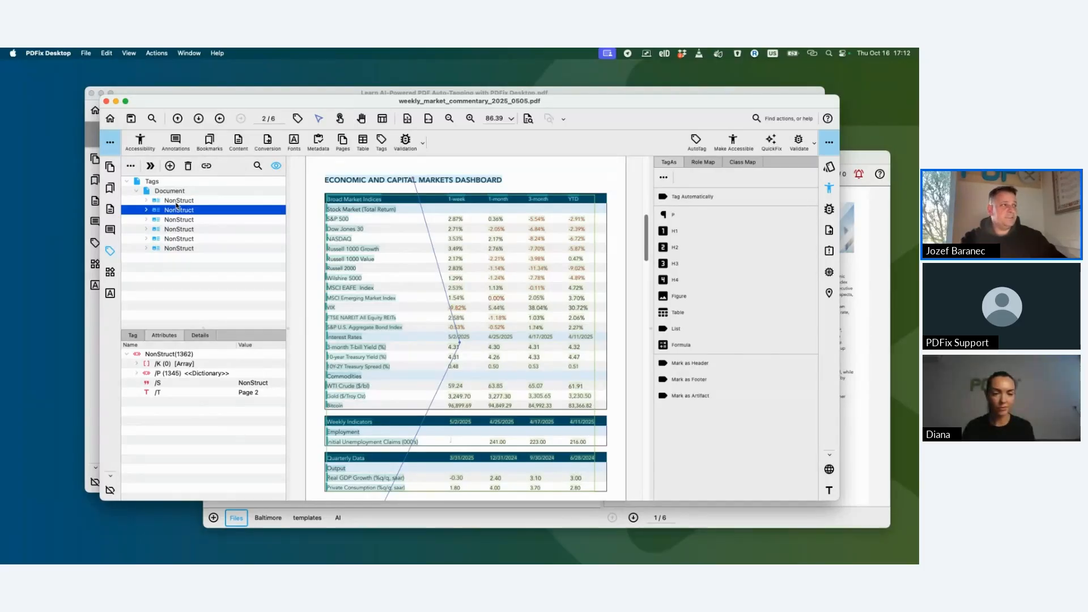
key(Down)
key(Down)
key(Down)
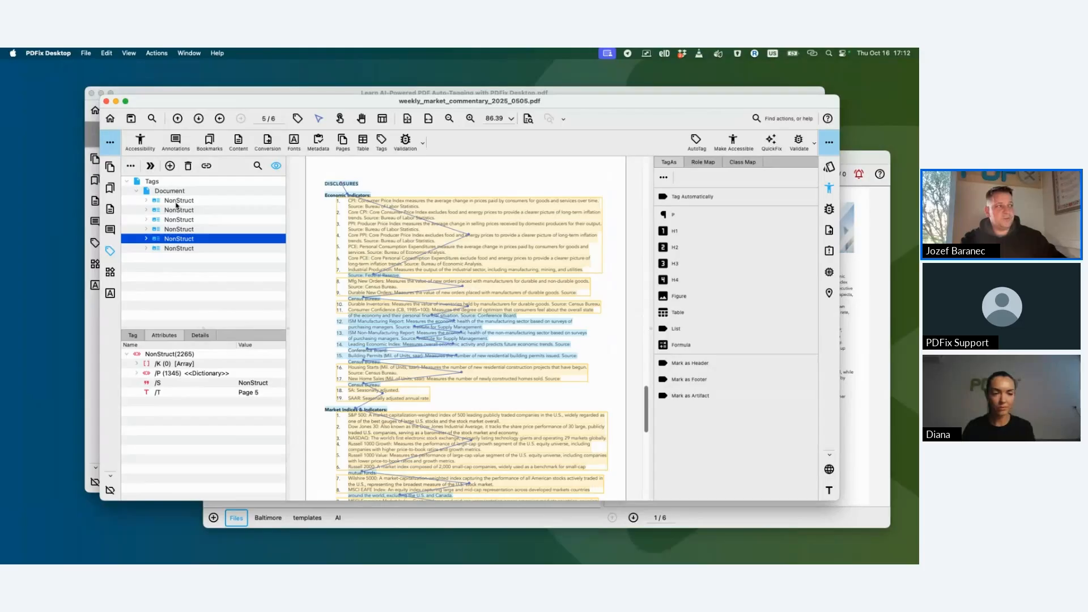
Expand the page 5 tag group and examine how its paragraphs and Economic Indicators list items are tagged.
key(Right)
key(Down)
key(Down)
key(Down)
key(Down)
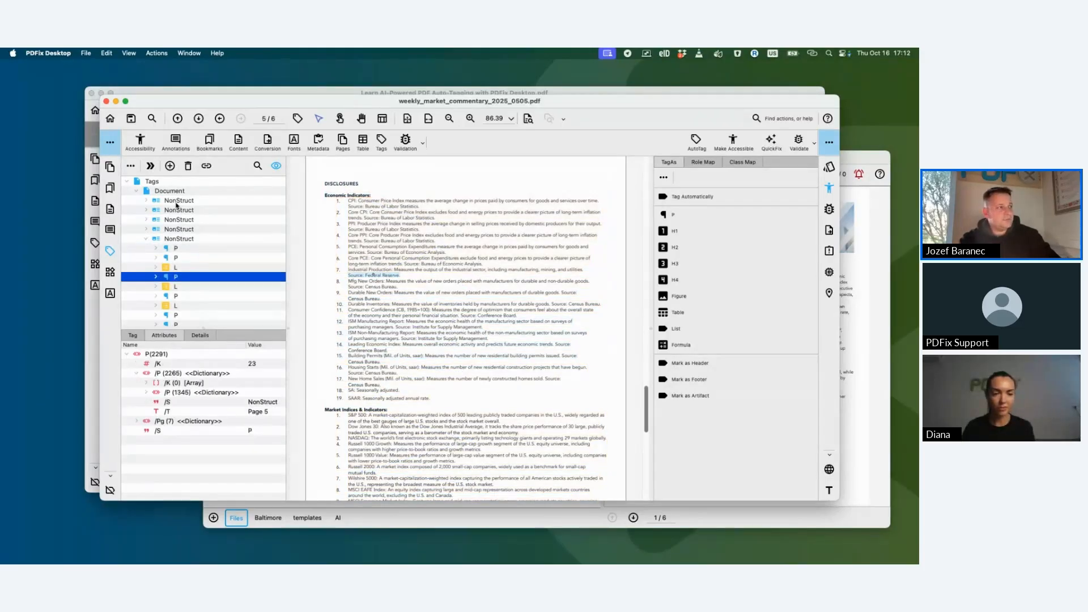
key(Down)
key(Down)
key(Down)
key(Down)
key(Up)
key(Up)
key(Up)
key(Up)
key(Up)
key(Up)
key(Up)
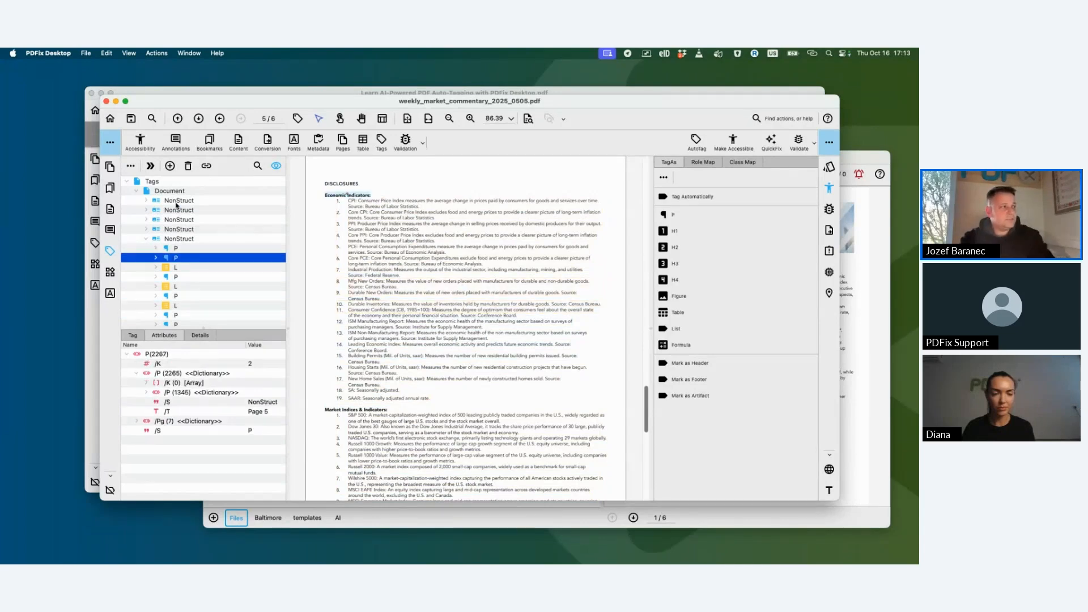
Retag the page 5 elements from the Disclosures heading through Economic Indicators item 19 as a single list, and check the page group.
key(shift+Down)
key(shift+Down)
key(shift+Down)
key(shift+Down)
key(shift+Down)
key(shift+Down)
key(shift+Down)
key(shift+Down)
key(shift+Down)
key(shift+Down)
key(shift+Down)
key(shift+Down)
key(shift+Down)
key(shift+Down)
key(shift+Down)
key(shift+Down)
key(shift+Down)
key(shift+Down)
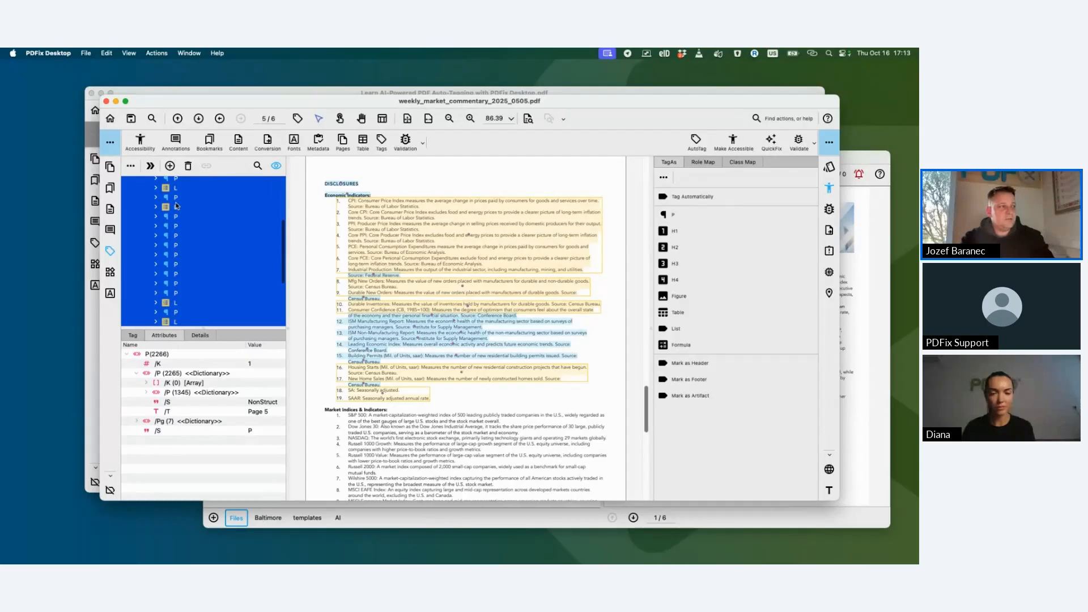
click(670, 329)
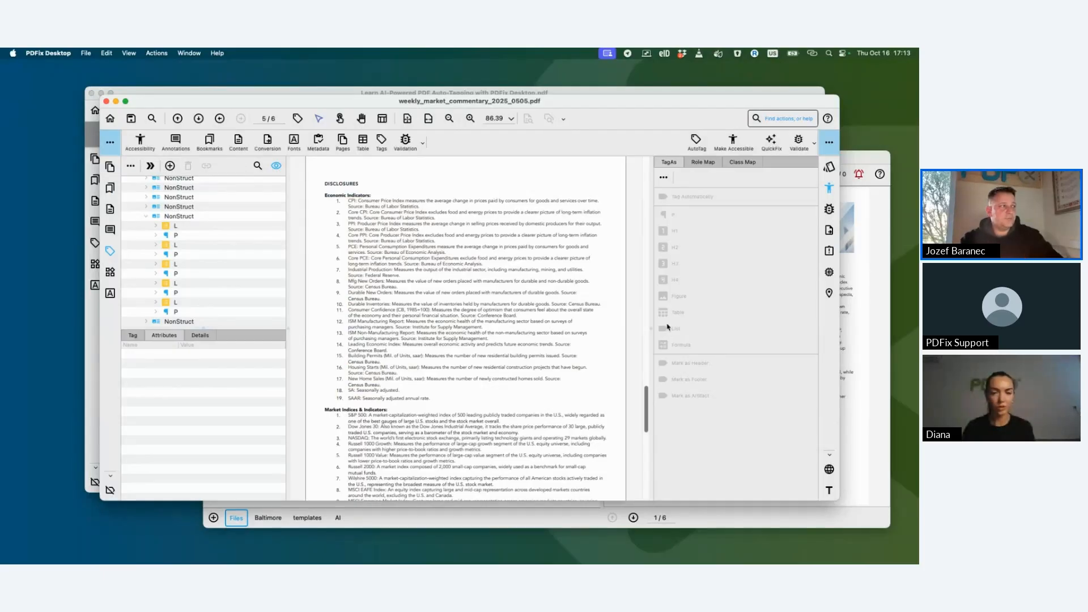
click(167, 218)
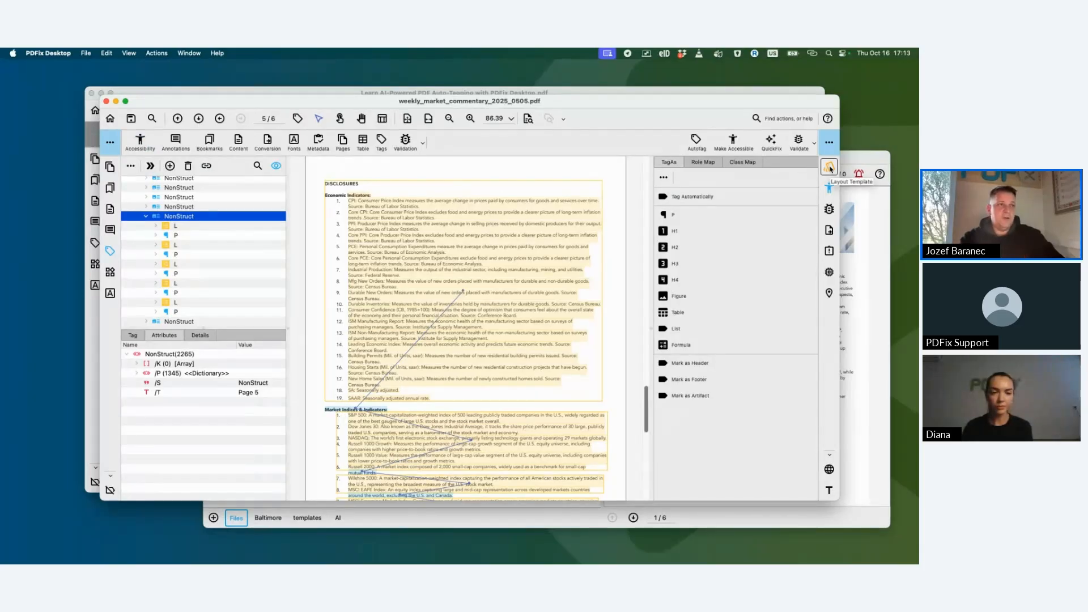
Open the layout template editor and run Preflight to generate a template for the document.
click(829, 167)
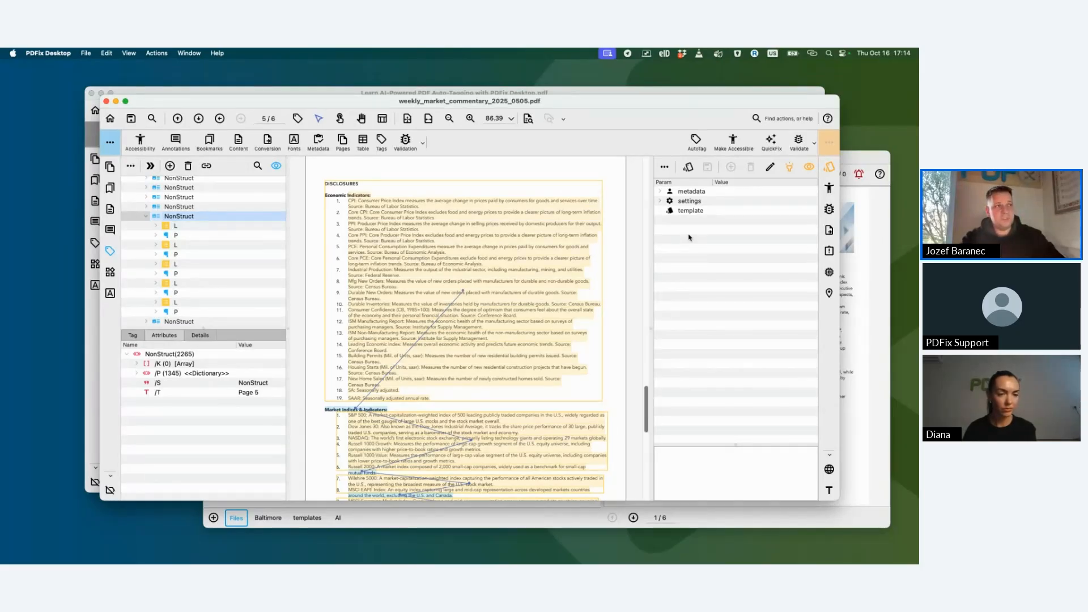
click(664, 166)
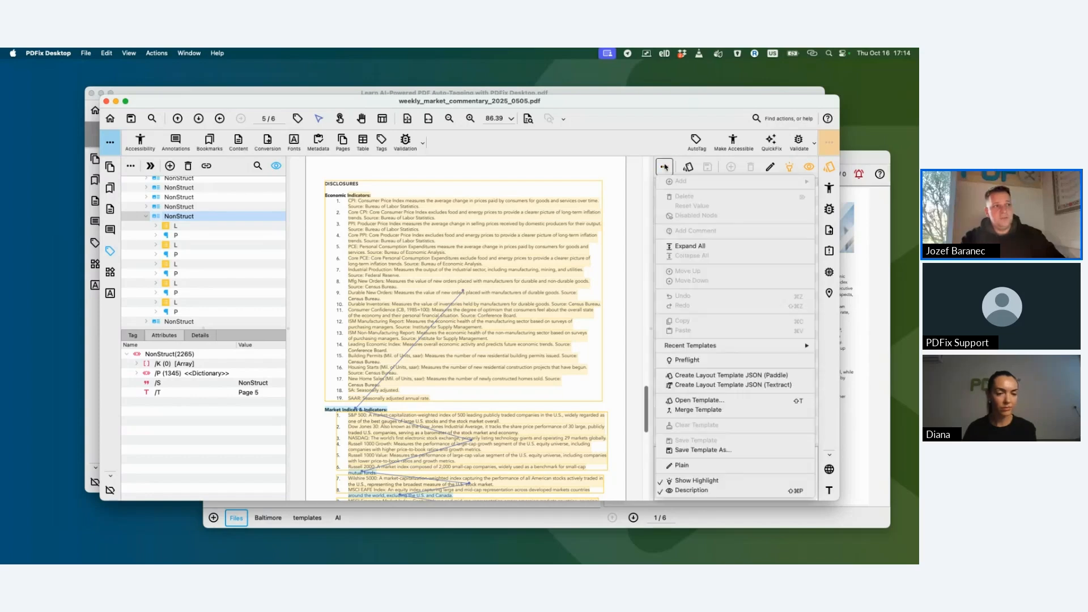
click(690, 363)
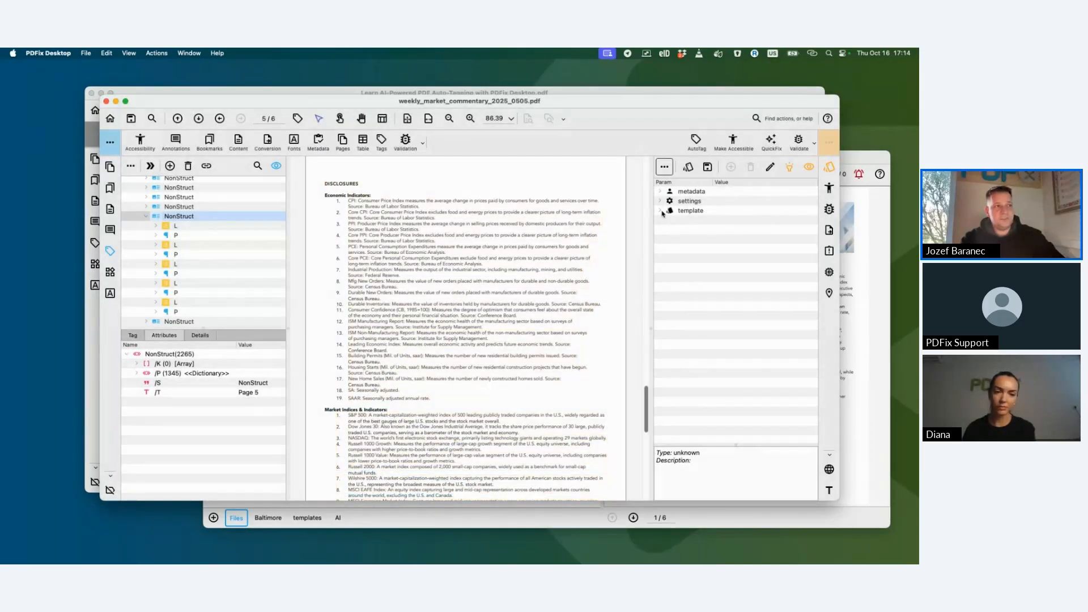
Expand the template's text_update rule and inspect its condition, heading setting and matching text on page 1.
click(662, 212)
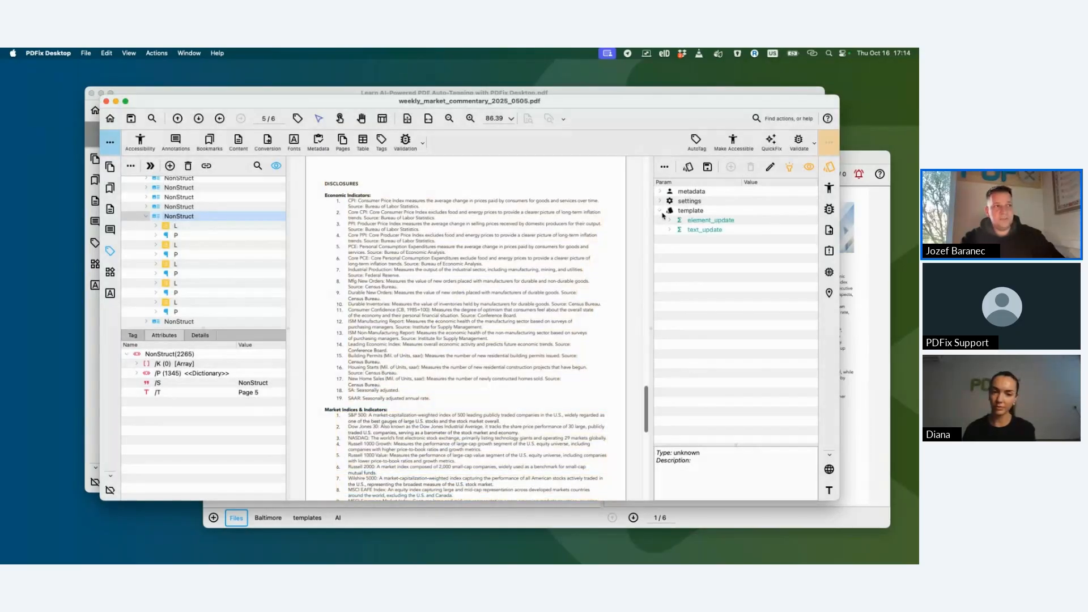
click(670, 229)
click(679, 240)
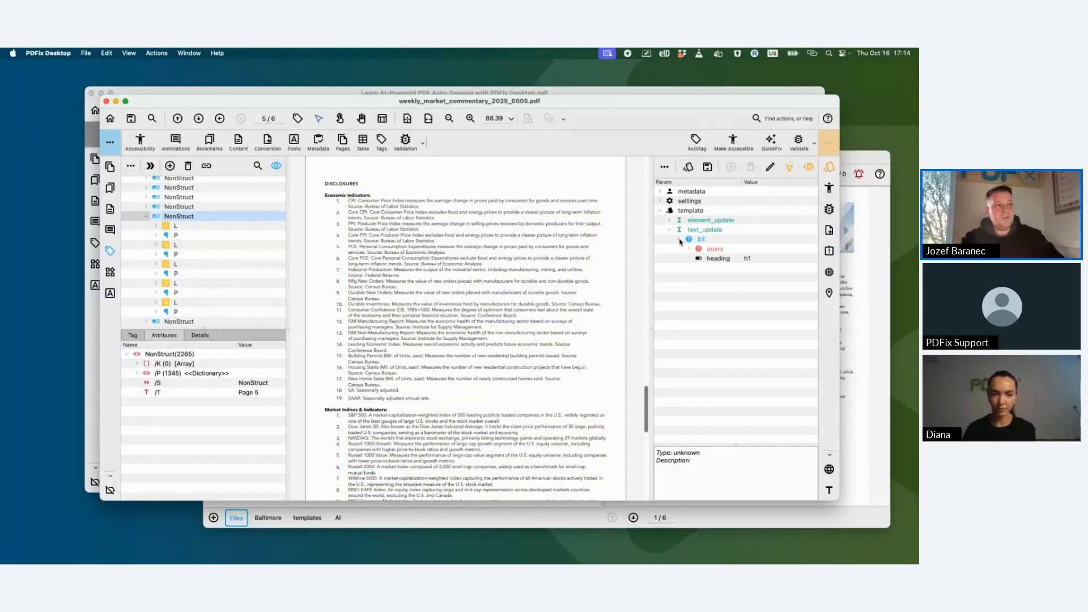
click(704, 241)
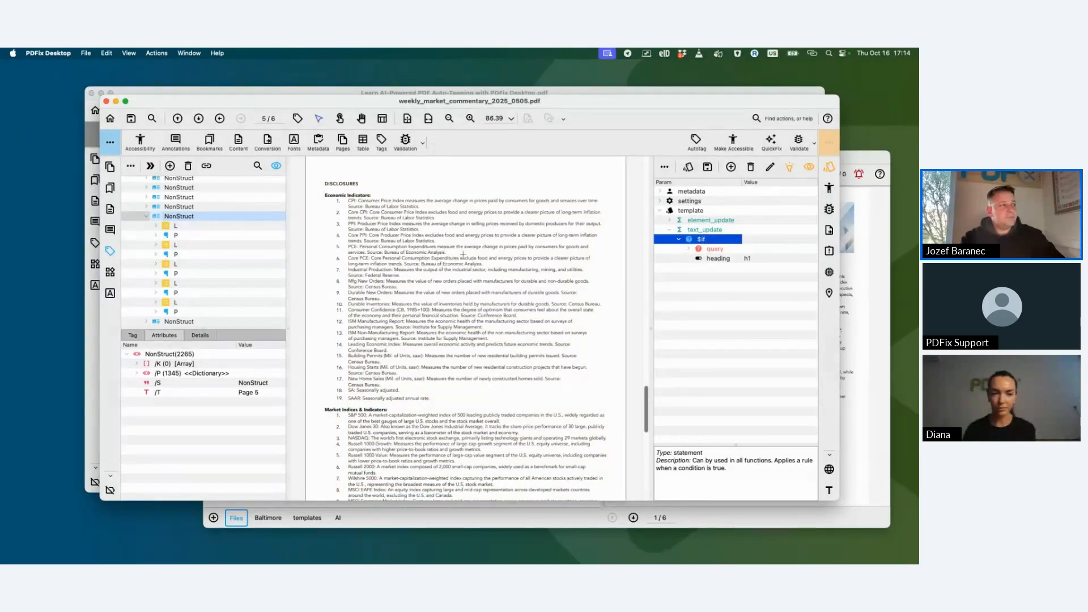
scroll(463, 254, up, 20)
click(702, 230)
click(700, 240)
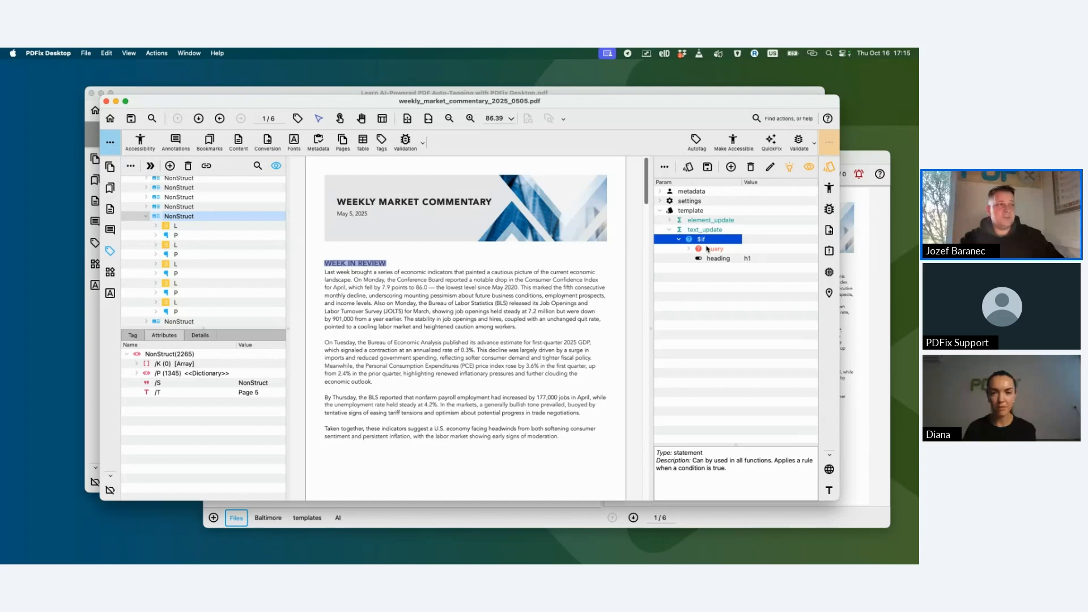
Expand the template's element_update rule and inspect its condition, flag setting and the page element it matches.
click(671, 220)
click(678, 230)
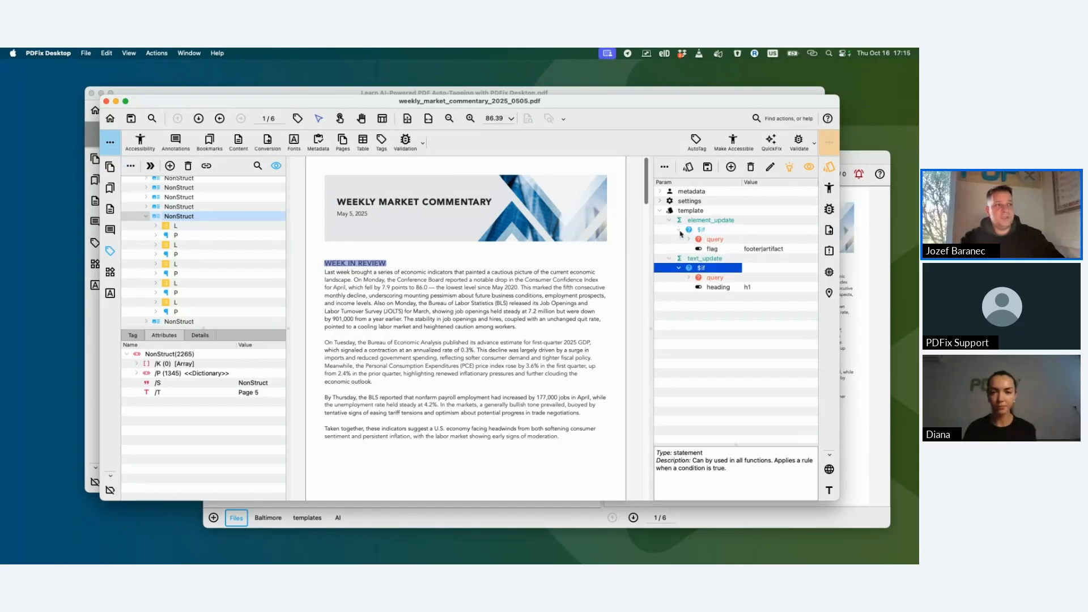
click(701, 230)
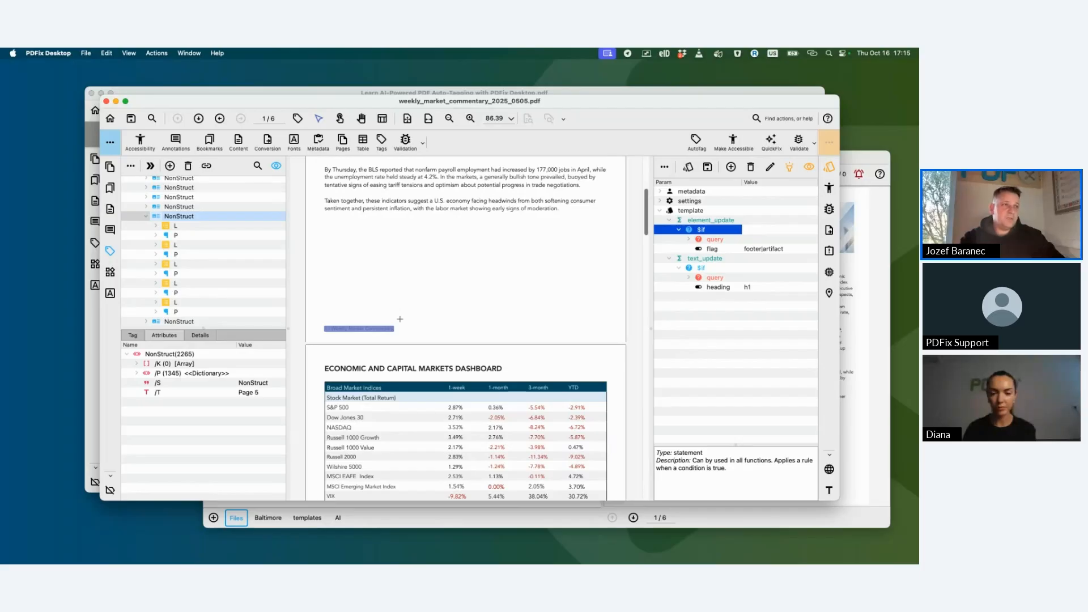
Rerun AutoTag with the generated template and check the resulting tags on pages 1 and 2.
click(692, 145)
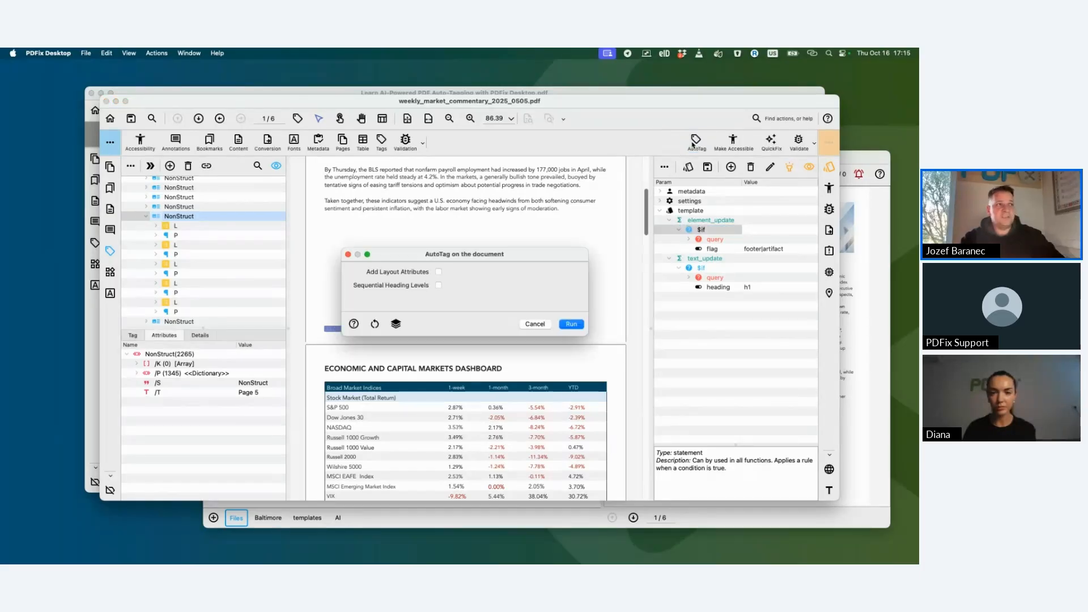
click(571, 324)
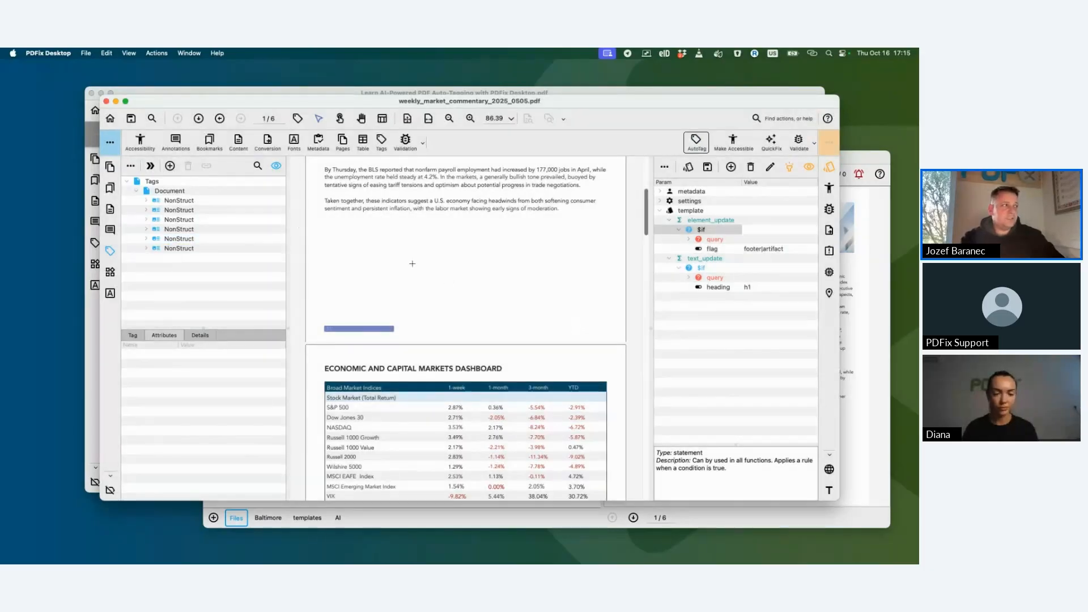
click(192, 201)
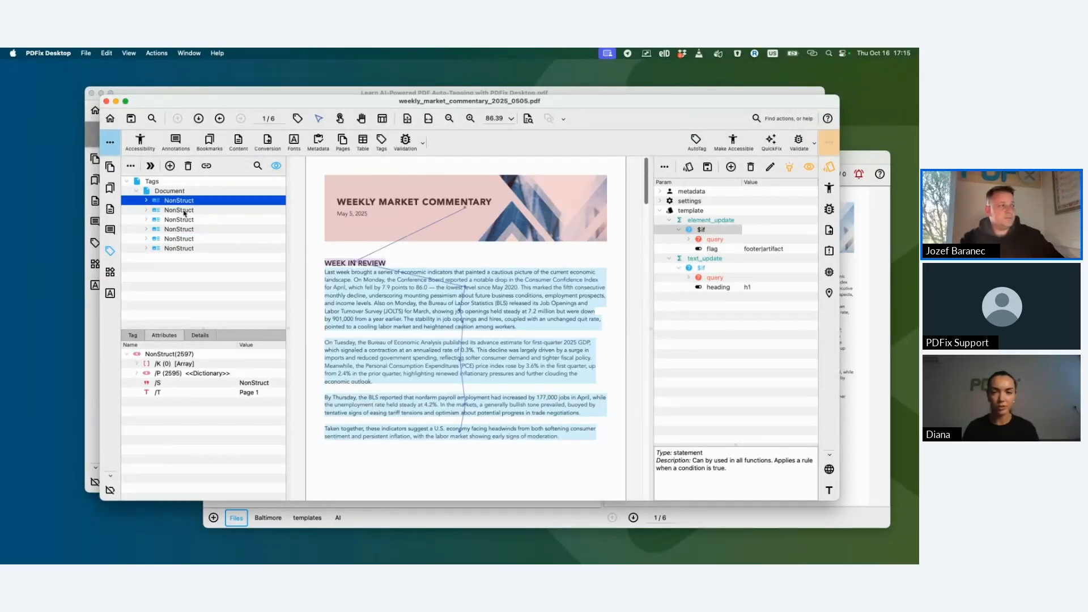
key(Right)
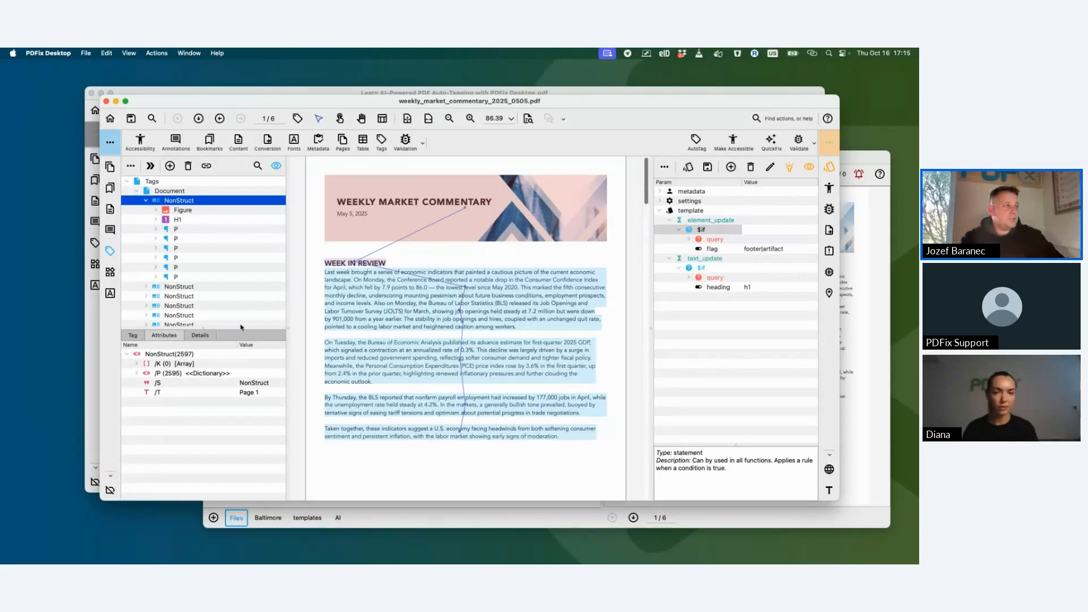
click(184, 286)
scroll(312, 361, down, 4)
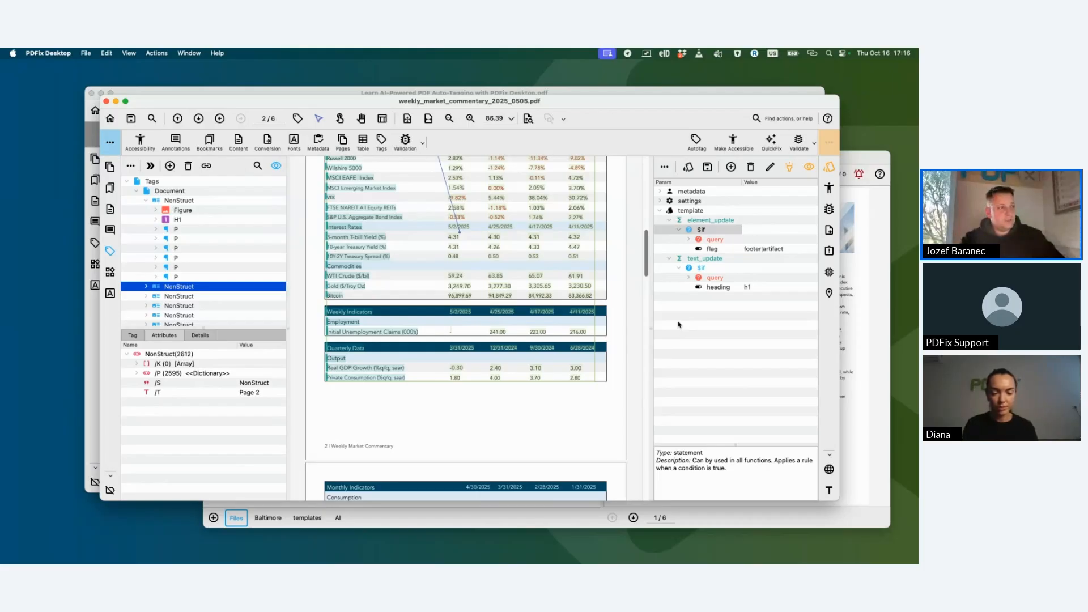
Generate a new layout template with Create Layout Template JSON (Paddle), using the PP-DocLayout-L model, and replace the current template.
click(664, 169)
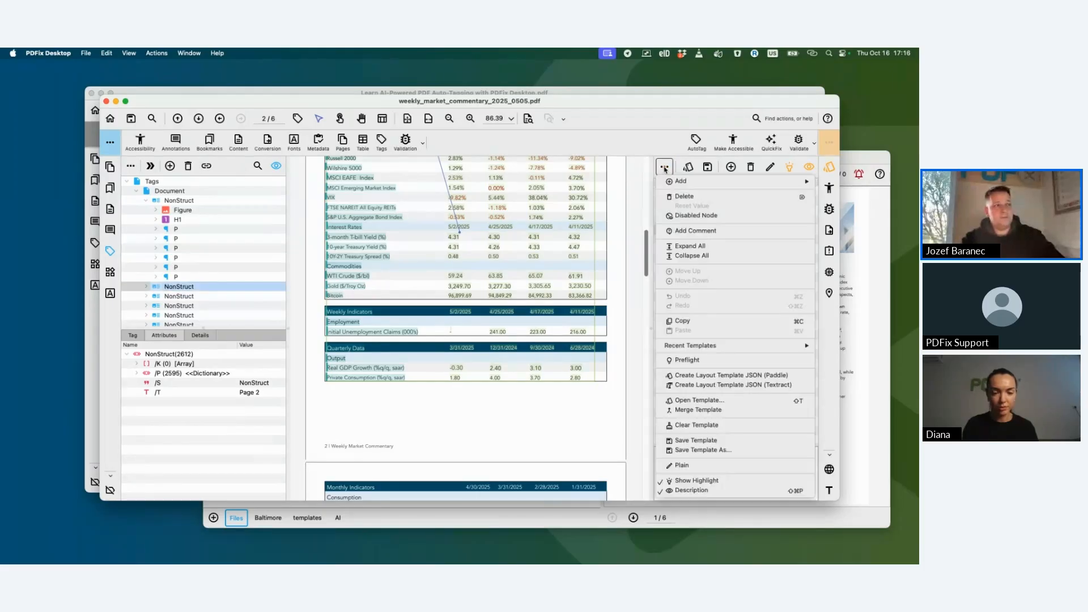
click(589, 240)
scroll(589, 240, up, 10)
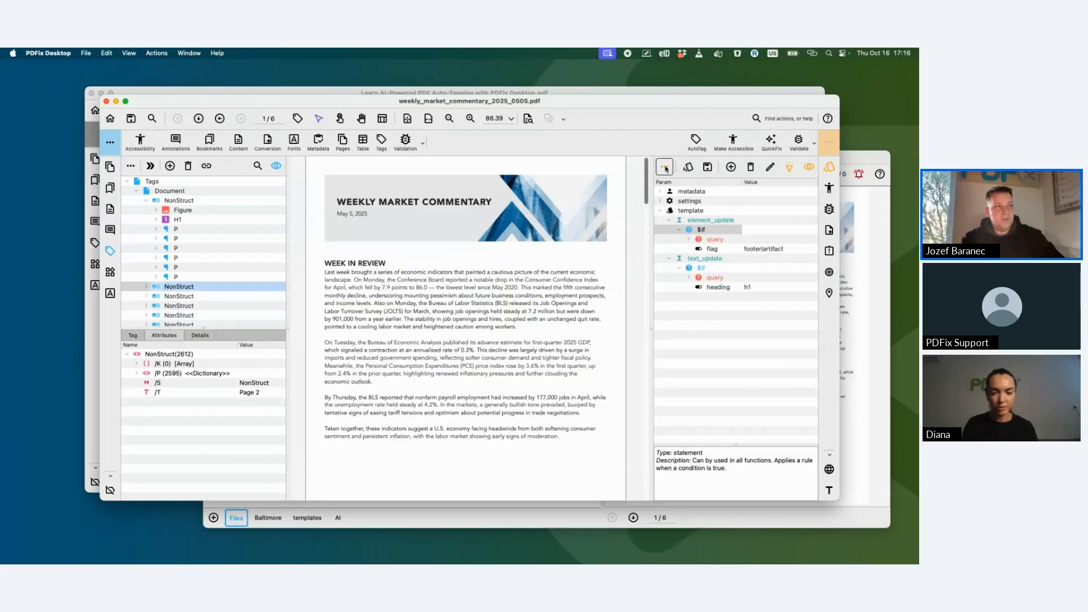
click(665, 168)
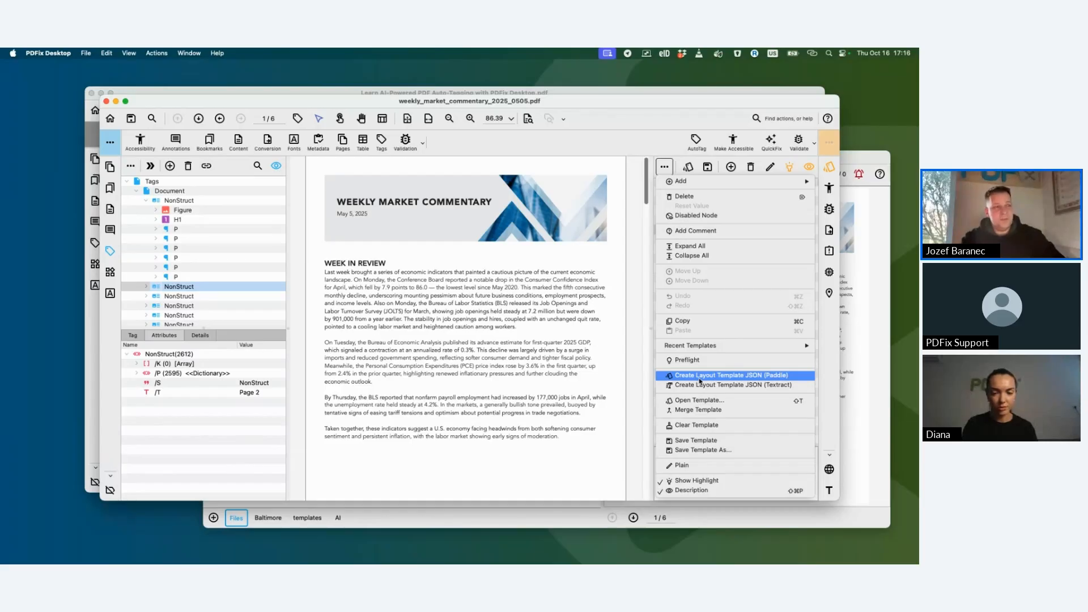
click(785, 380)
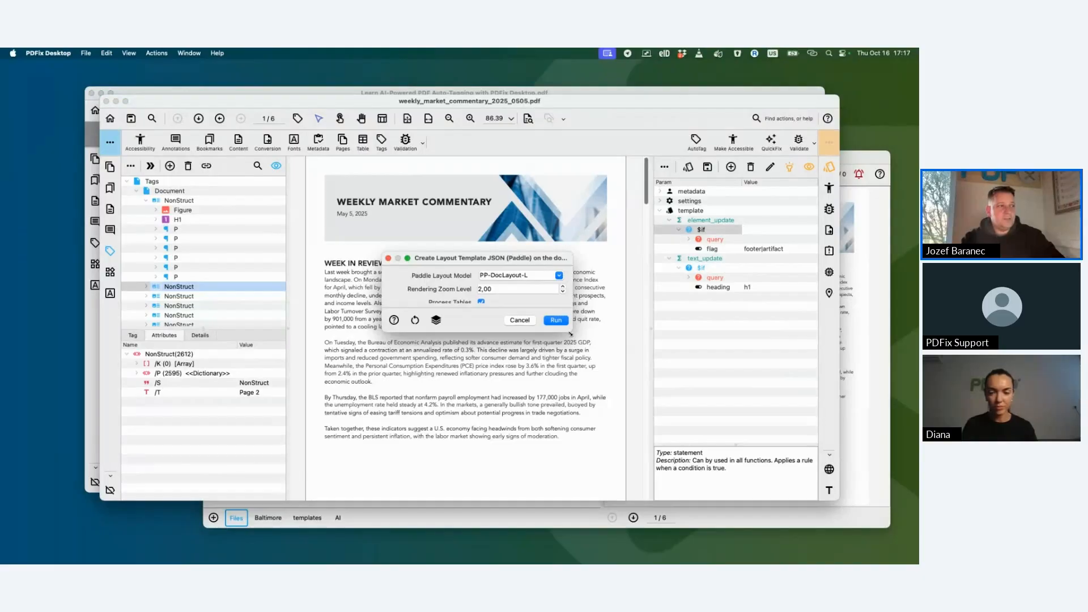
click(527, 331)
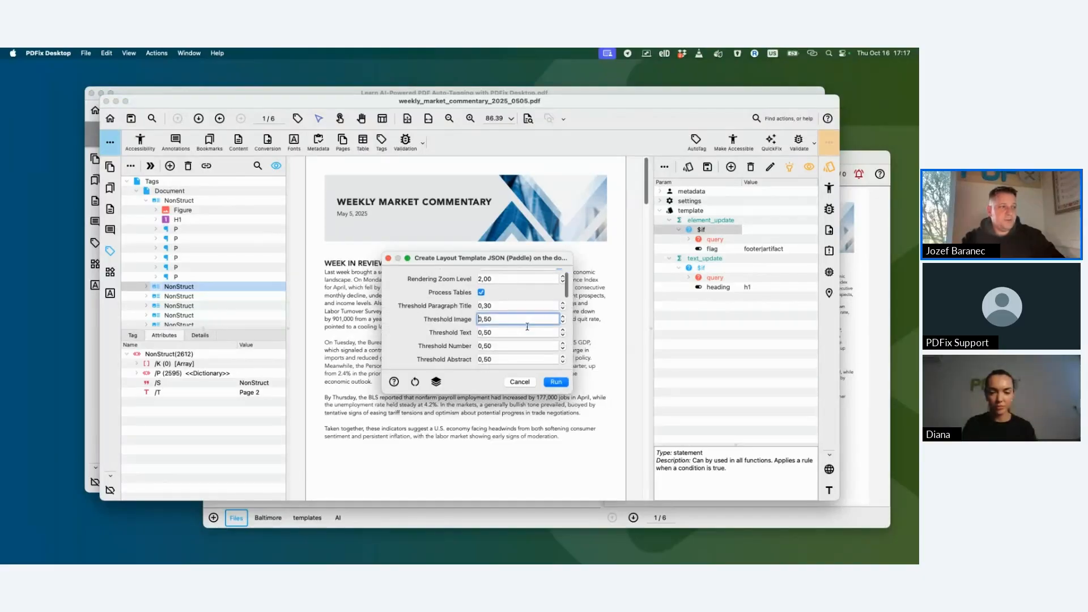
click(554, 384)
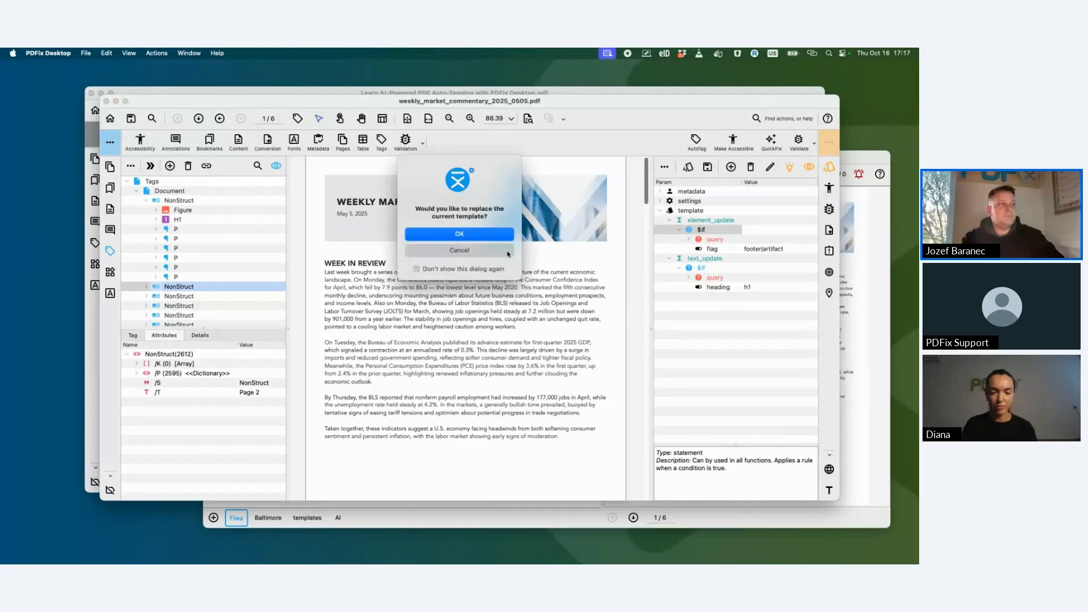
click(466, 230)
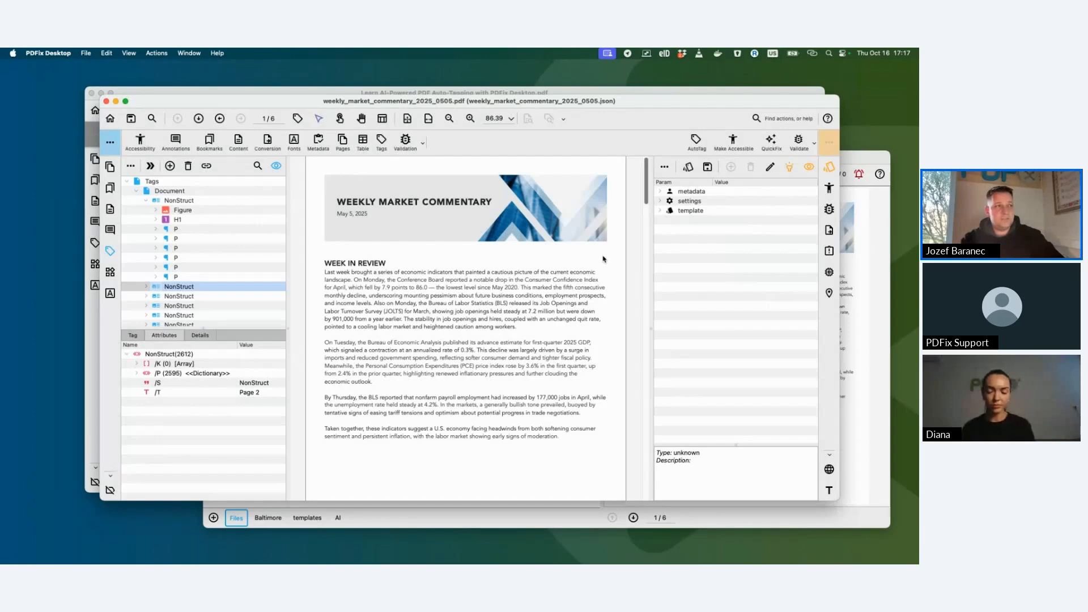
Expand the template's element_create rule for Page 1 and inspect each detected element against its highlighted area on the page.
click(660, 211)
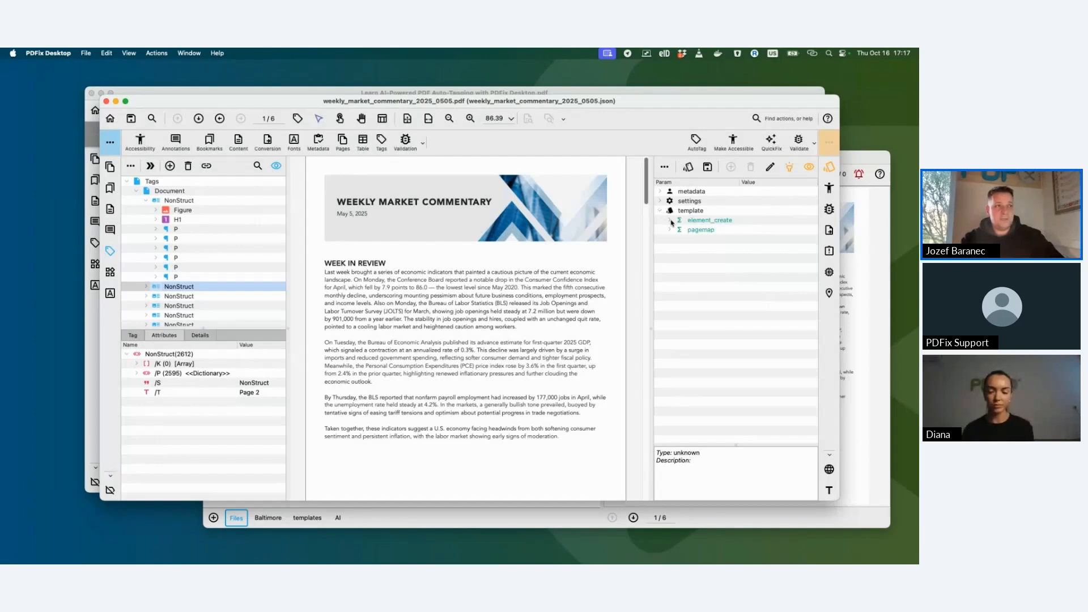
click(670, 221)
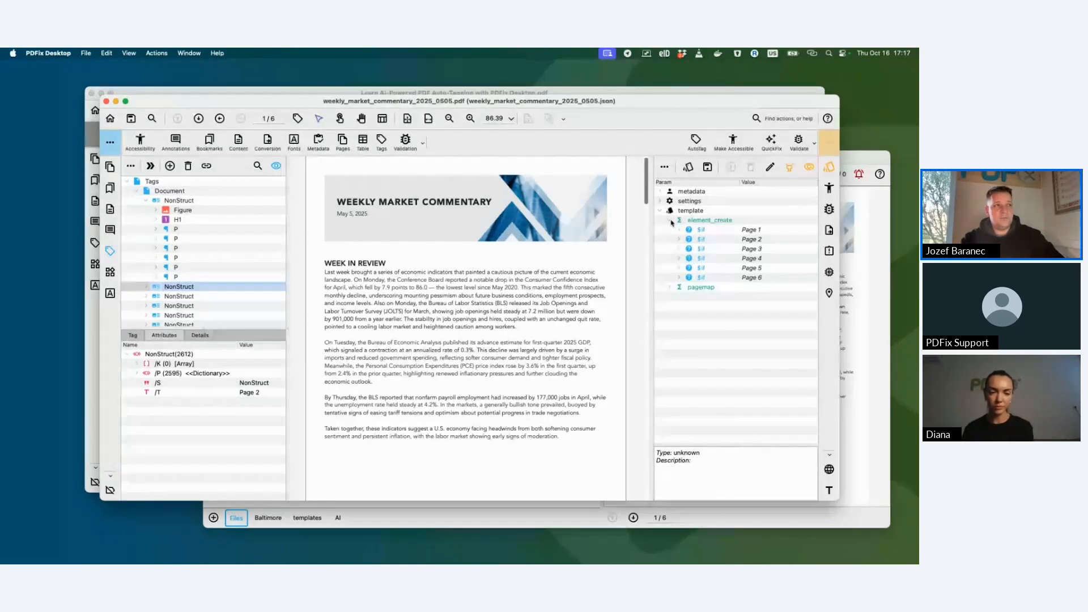
click(679, 229)
click(695, 259)
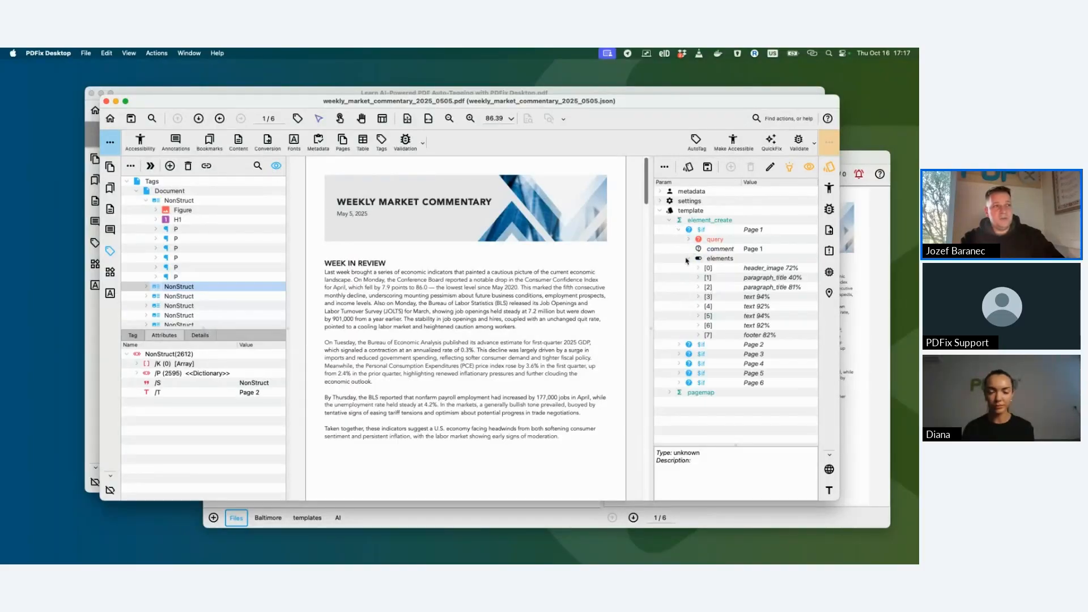
click(703, 231)
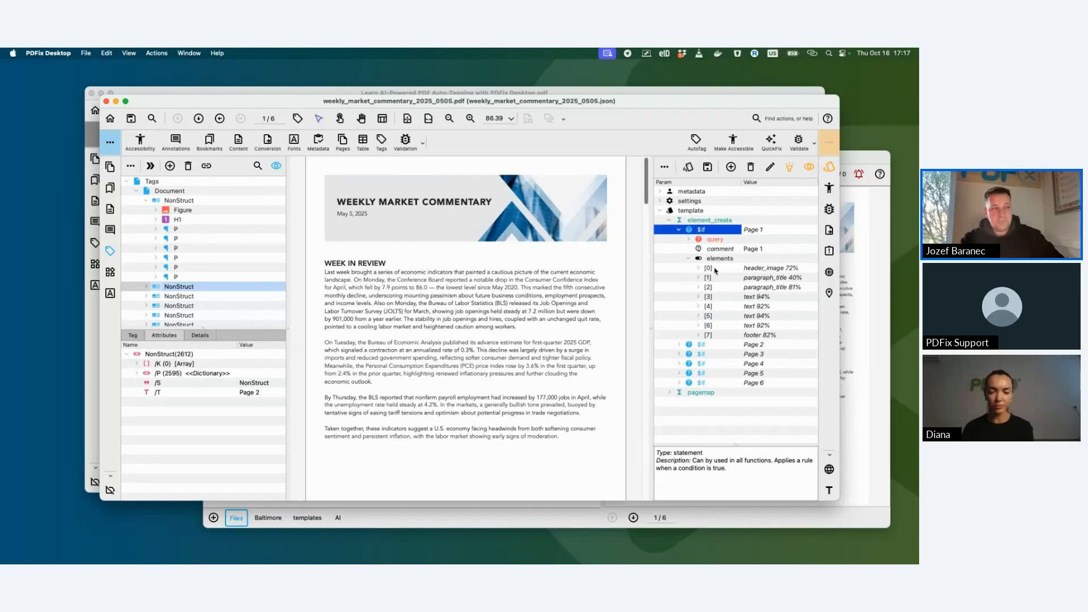
click(715, 269)
key(Down)
key(Down)
key(Down)
key(Down)
key(Down)
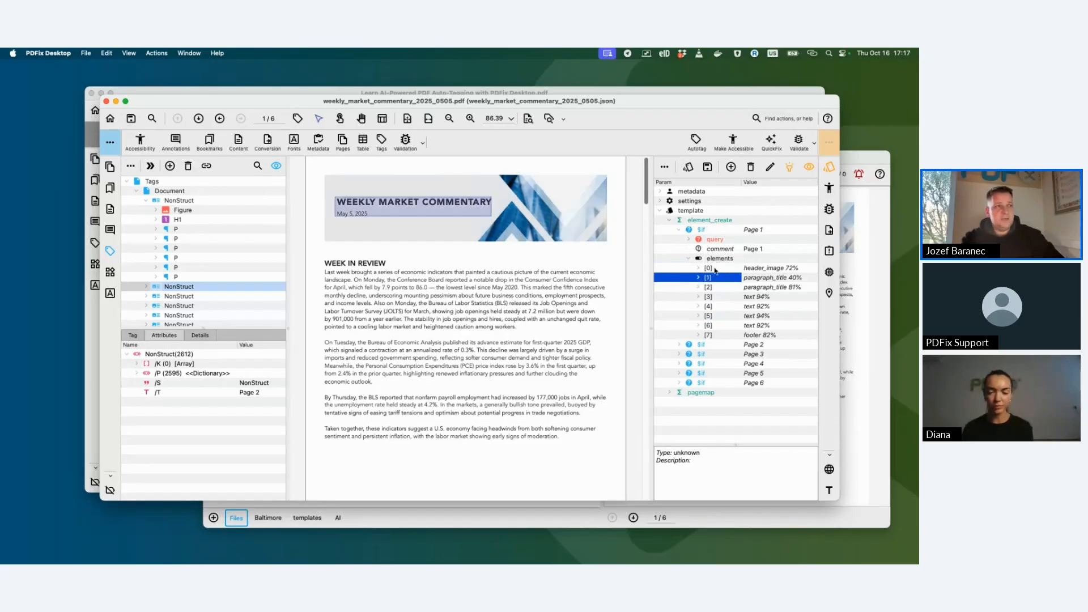
key(Down)
key(Down)
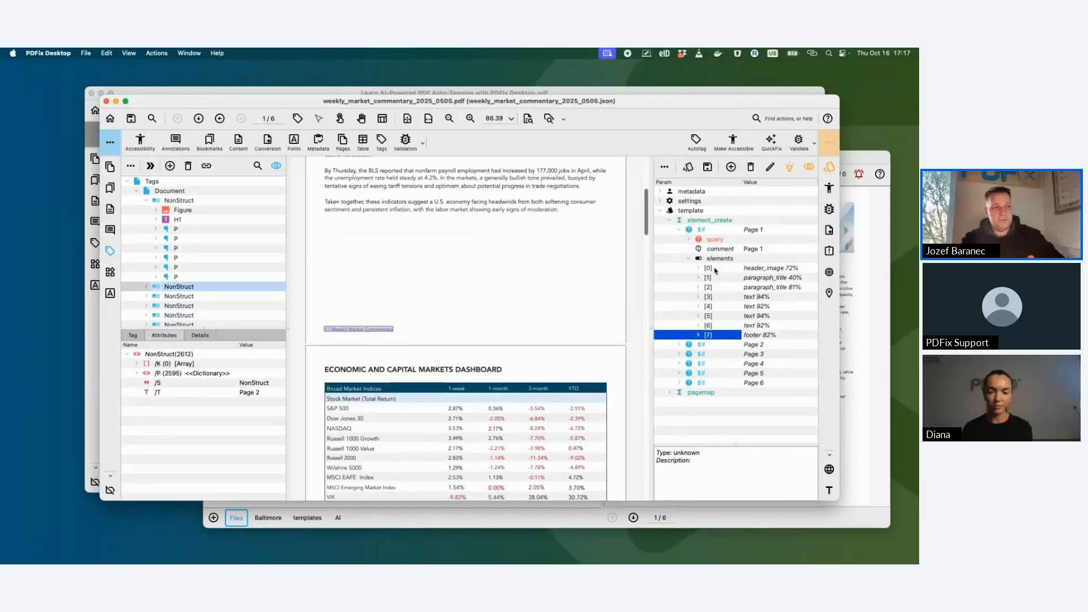
Expand the Page 2 rule and inspect its header, table and footer elements against their highlighted areas on the page.
key(Down)
key(Right)
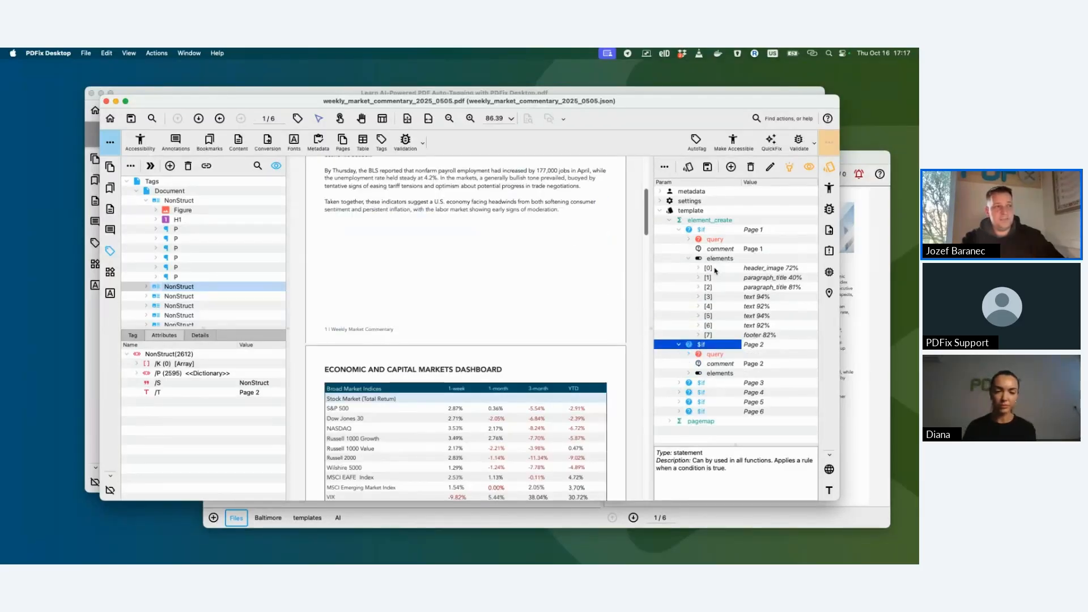
key(Down)
key(Down)
key(Down)
key(Right)
key(Down)
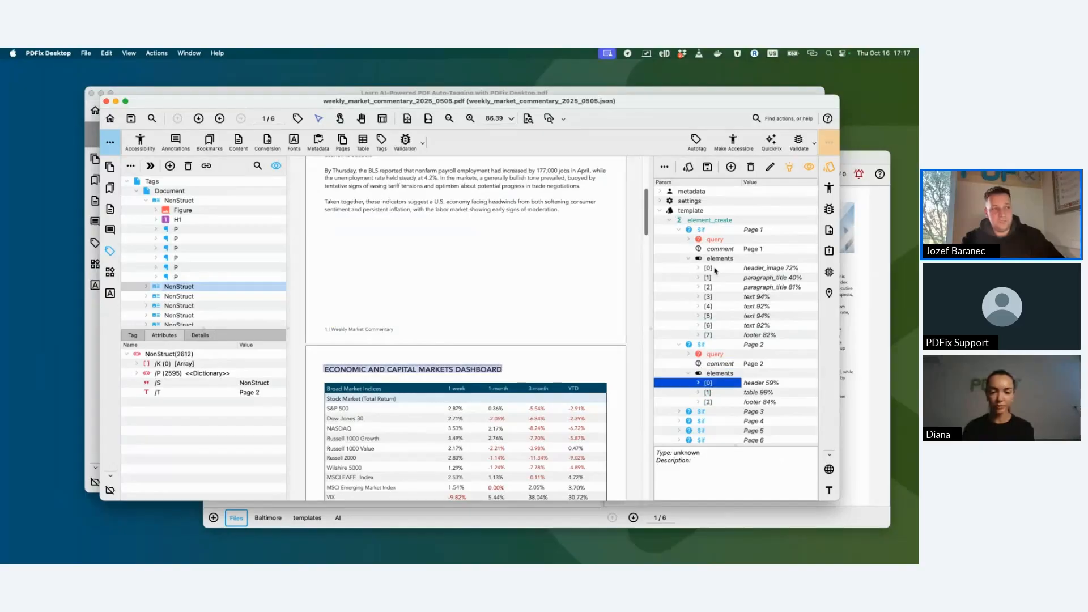
key(Down)
key(Down)
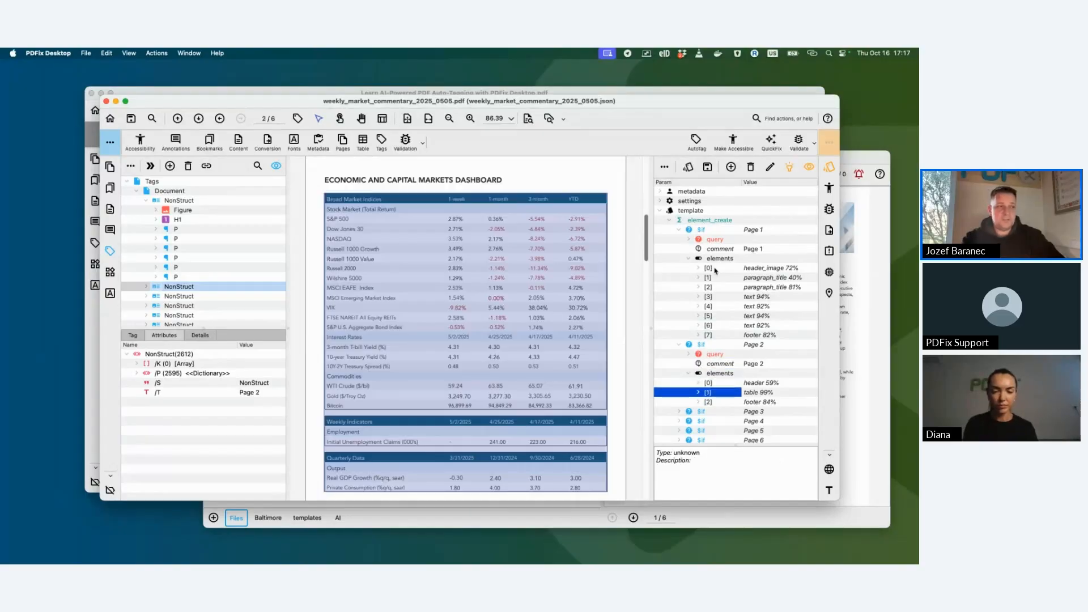
key(Up)
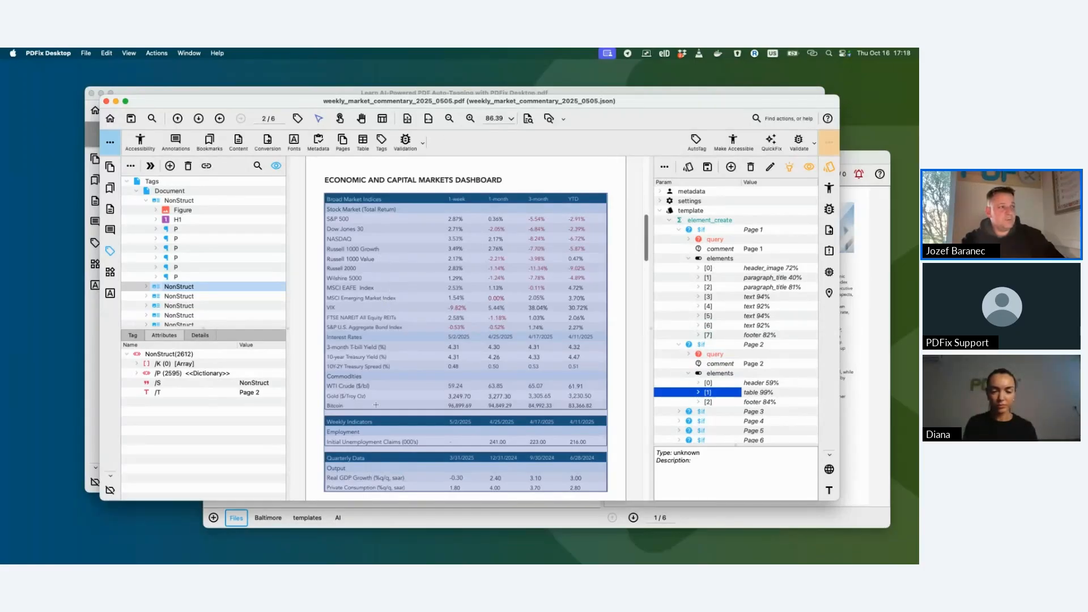
scroll(431, 334, down, 2)
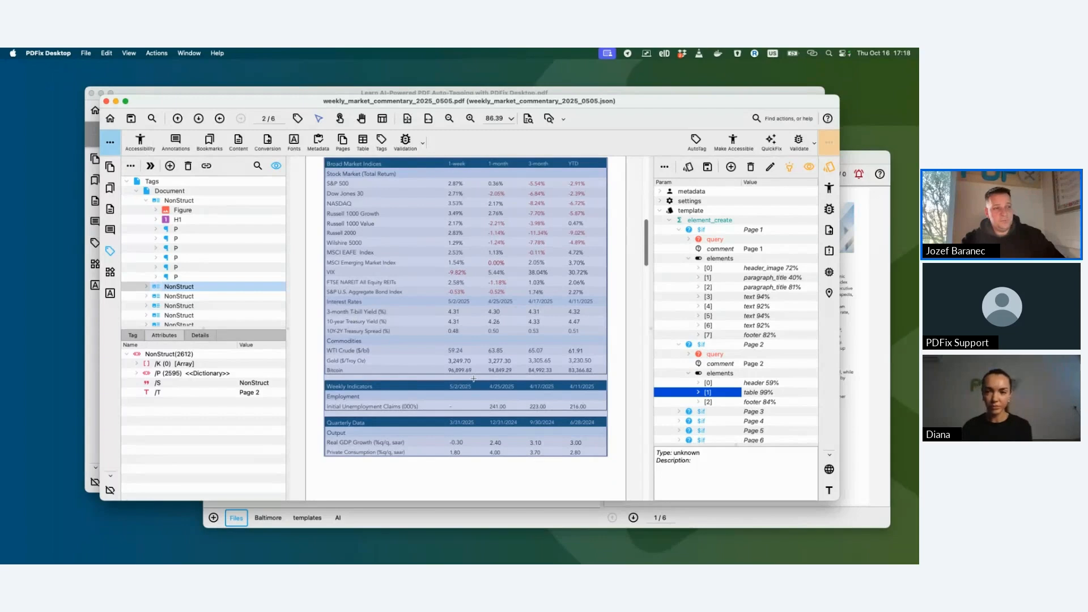
click(711, 402)
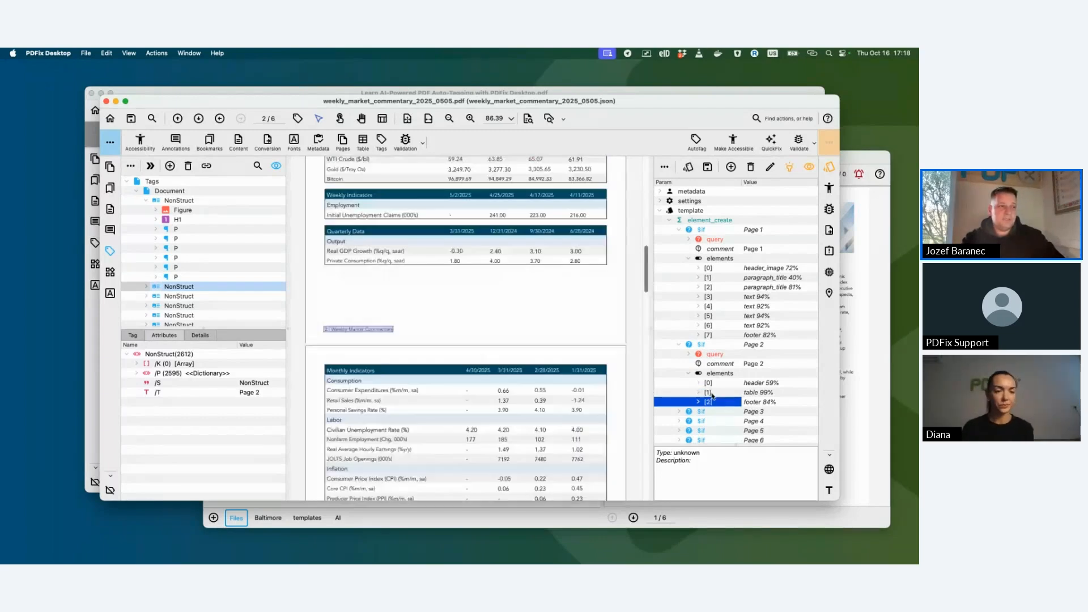
click(712, 393)
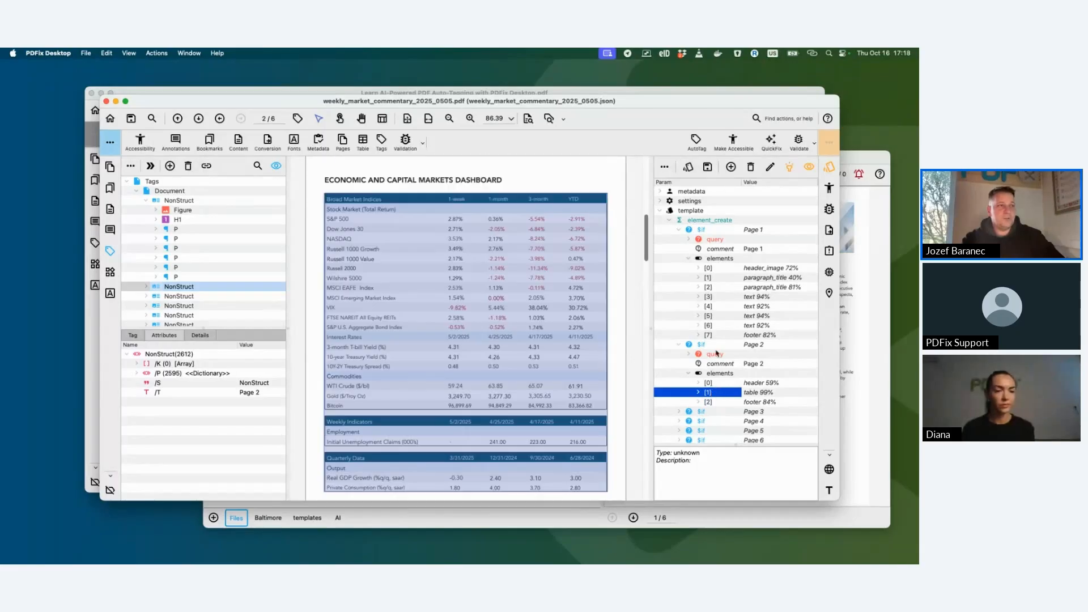
Rerun AutoTag with the Paddle template, keeping both options off, and review the resulting tags page by page through page 5.
click(696, 141)
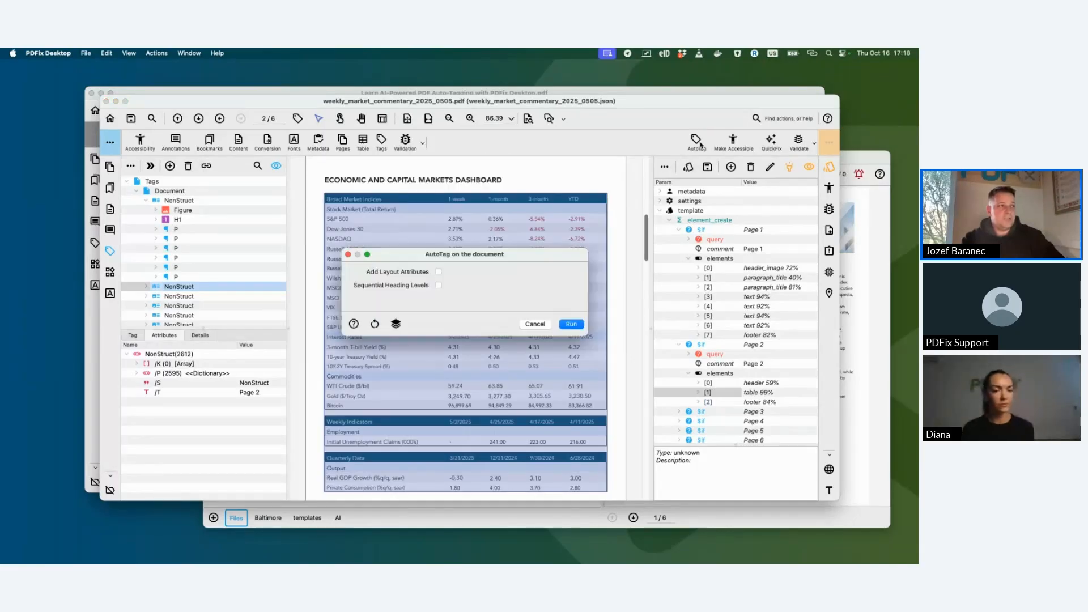
click(578, 326)
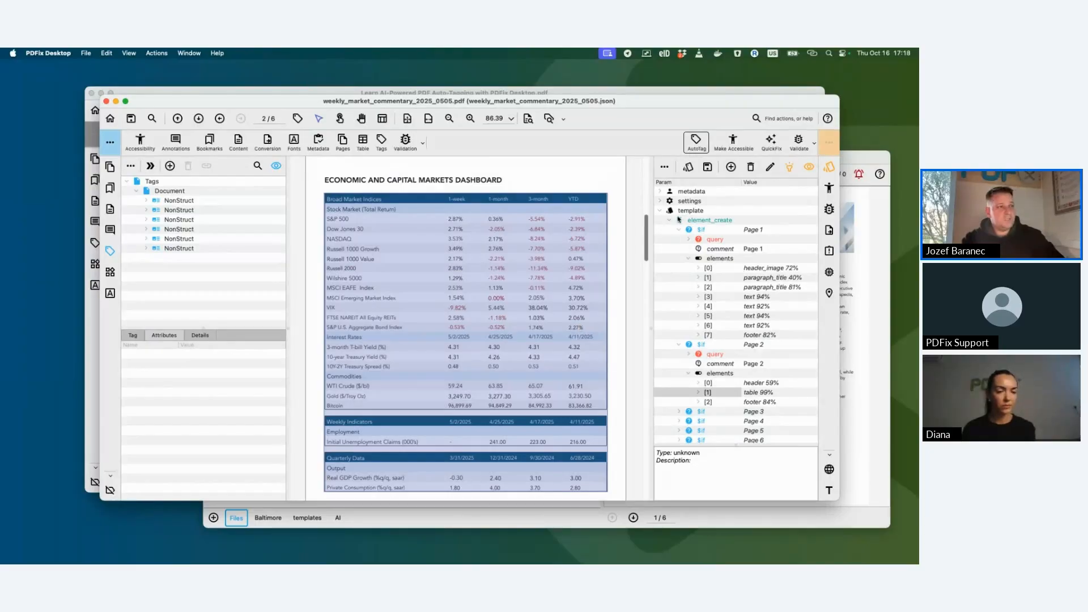
click(170, 201)
key(Down)
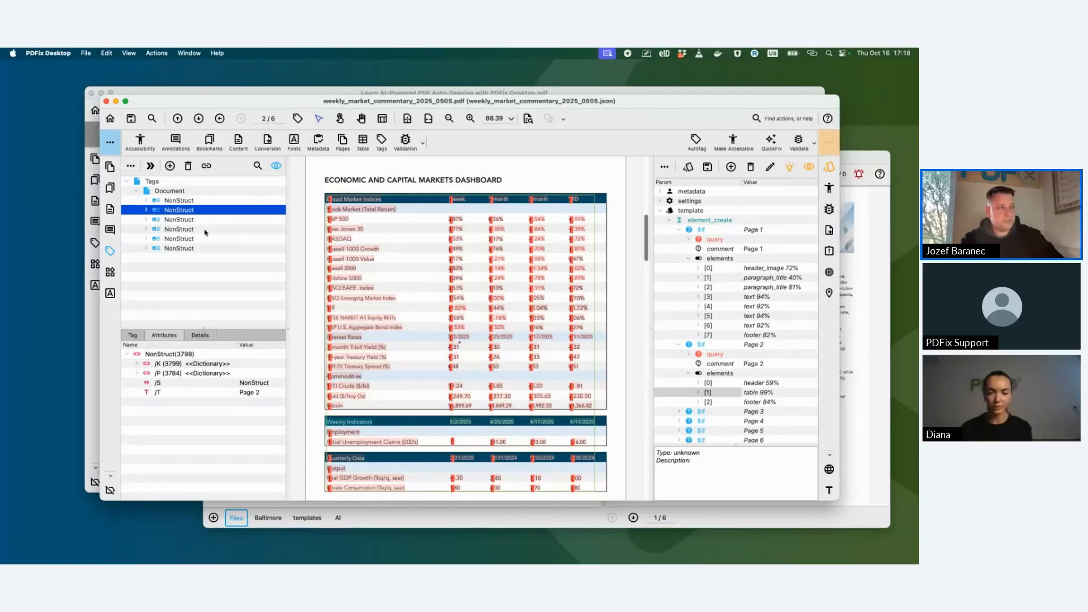
key(Down)
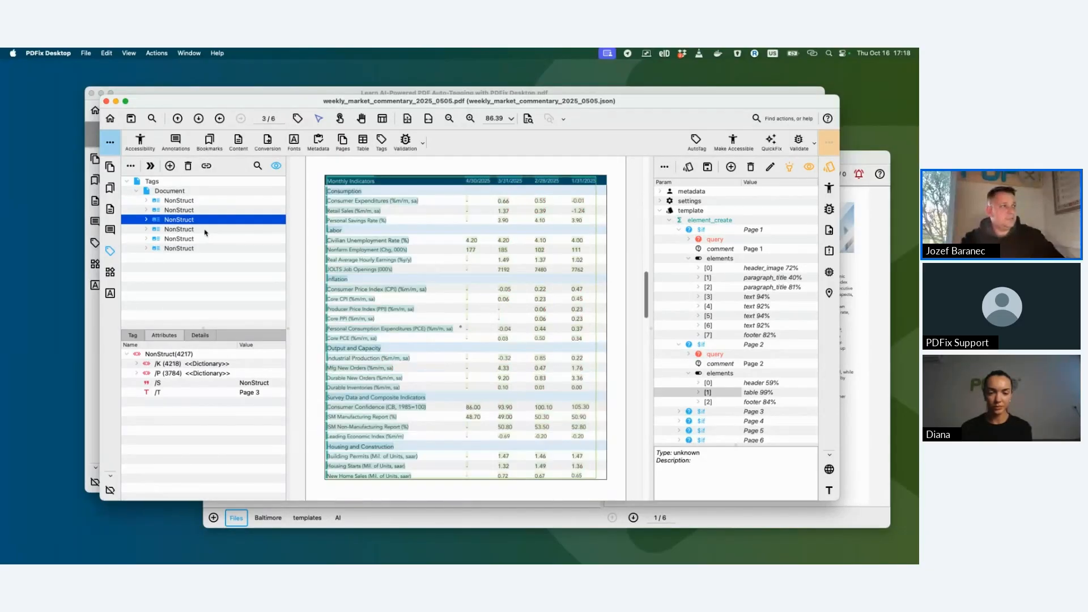
key(Down)
key(Down)
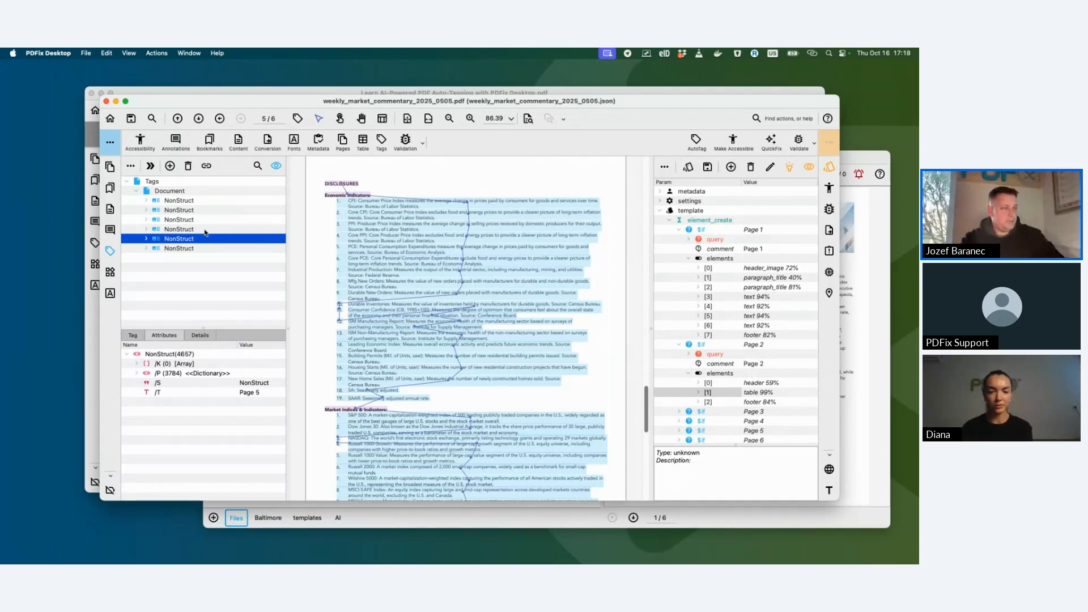
Expand the page 5 tags and examine how the Disclosures headings and numbered items are tagged.
key(Right)
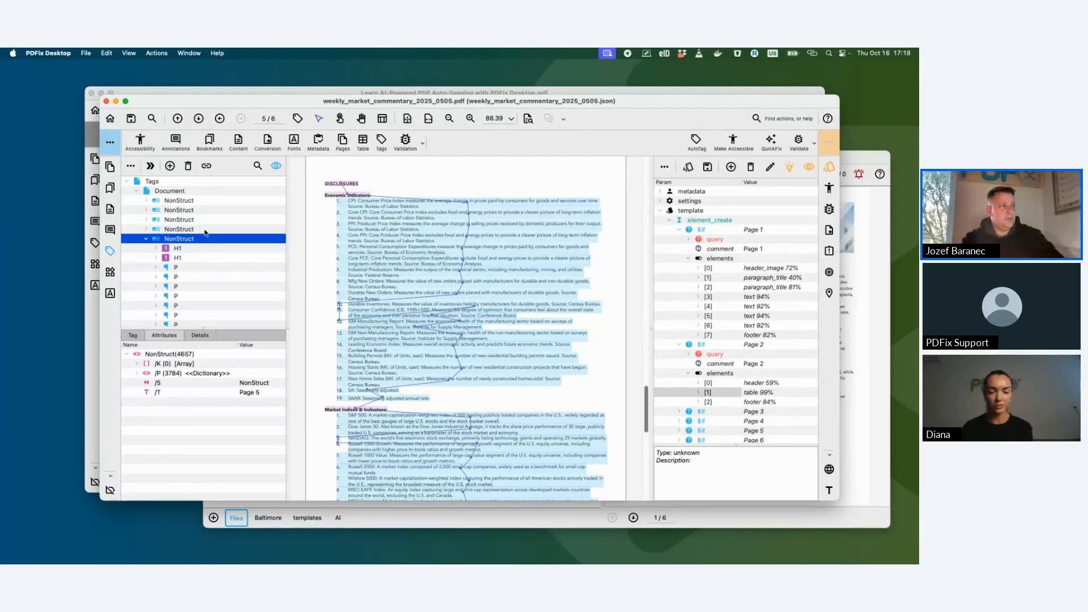
key(Down)
key(Down)
key(Down)
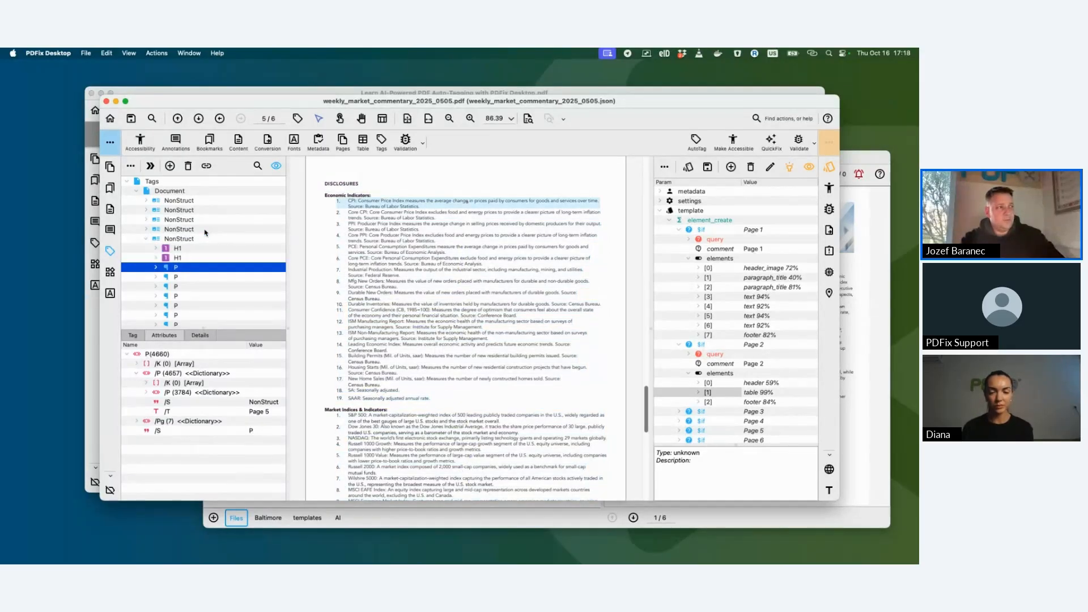
key(Down)
key(Down)
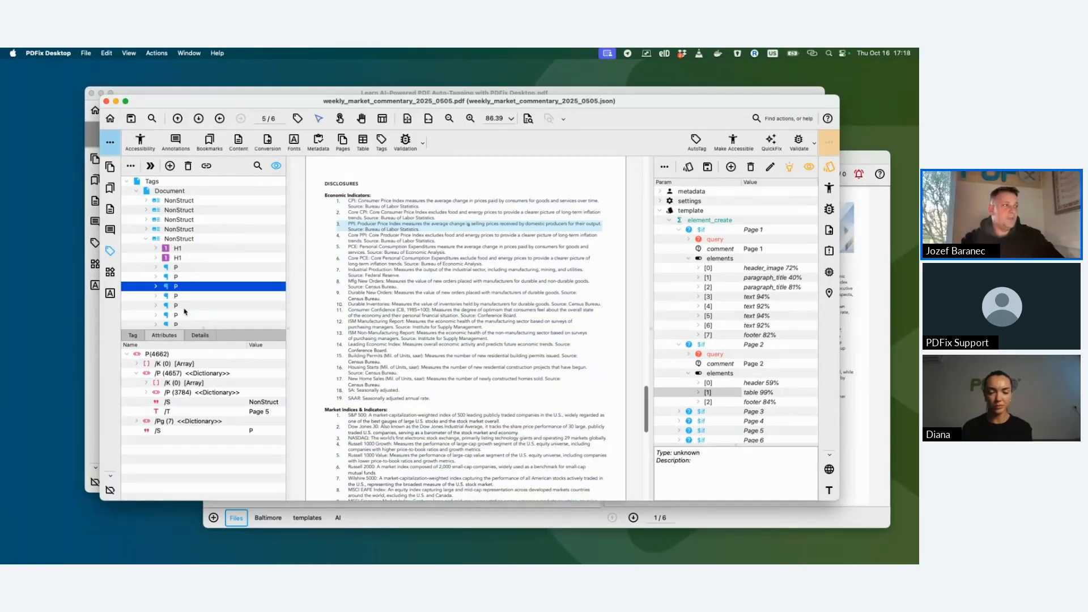
scroll(185, 311, down, 5)
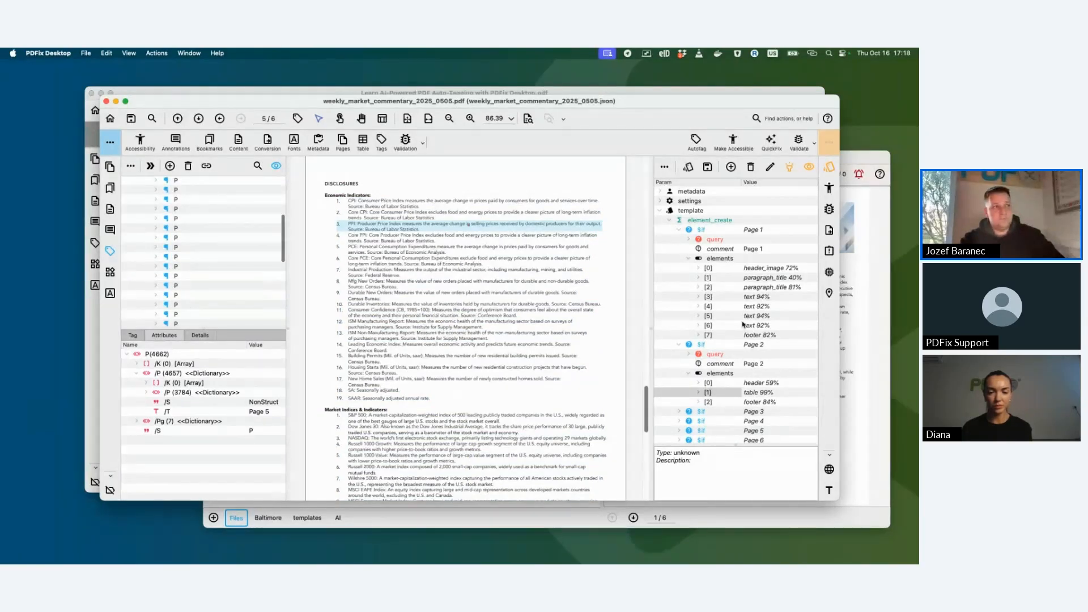
Examine the AWS credential, region and zoom settings of Create Layout Template JSON (Textract), then close it without running.
click(664, 167)
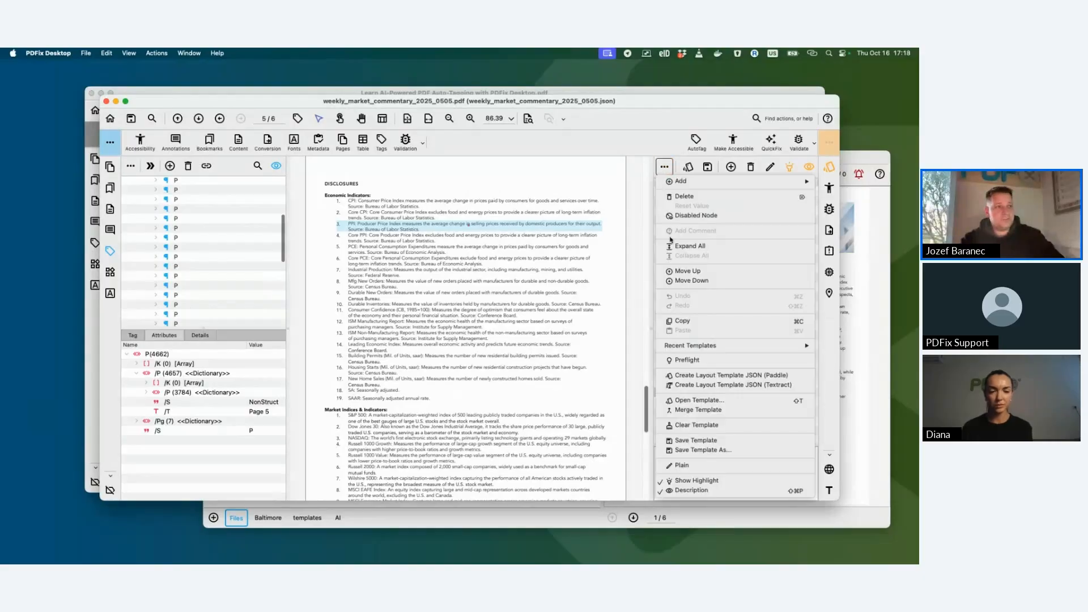
click(713, 385)
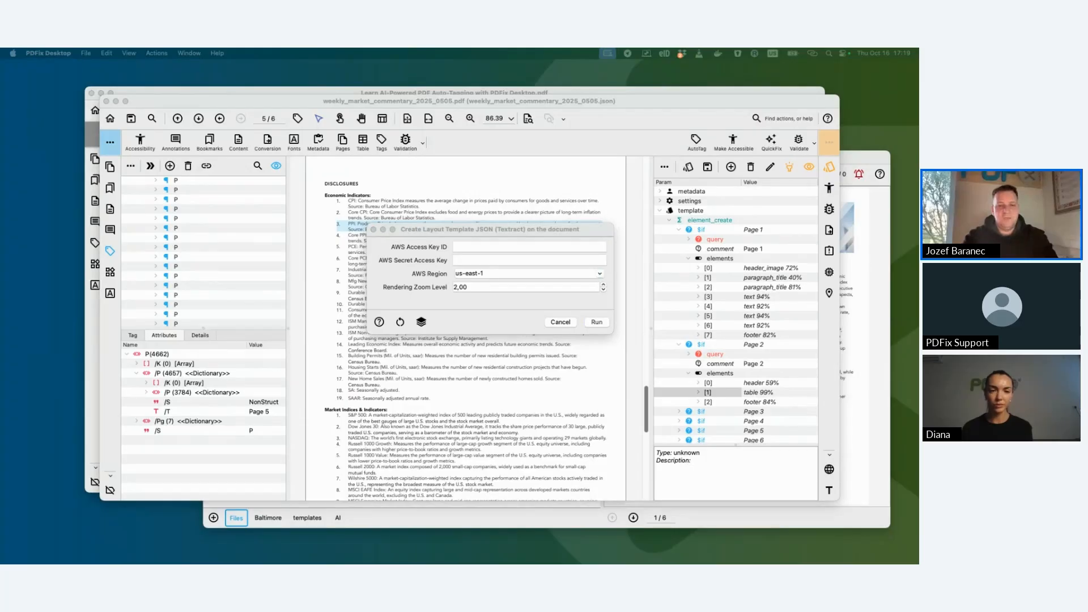
click(507, 247)
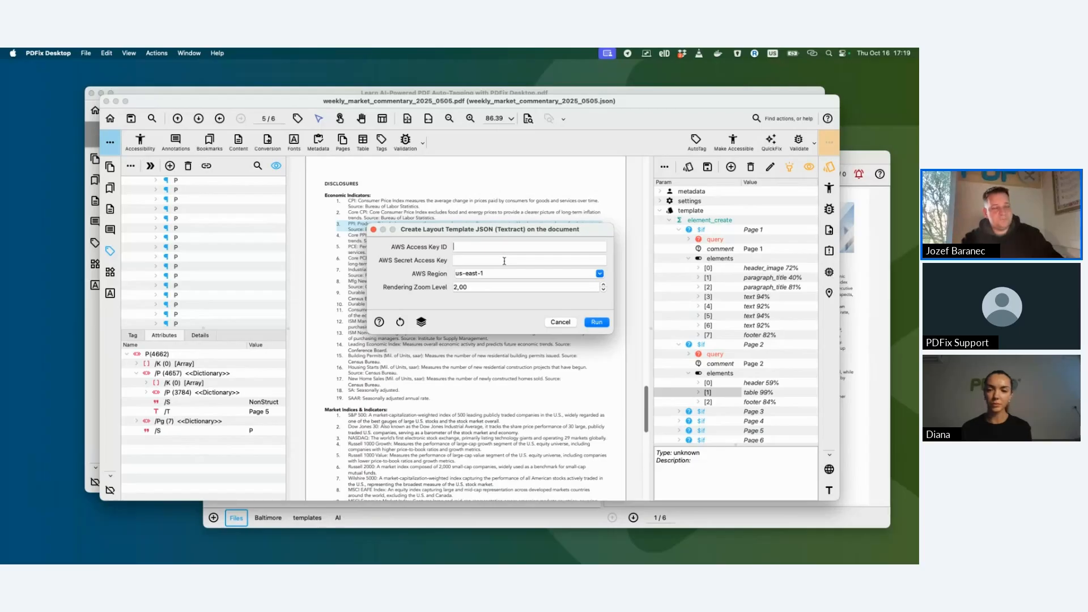
click(504, 260)
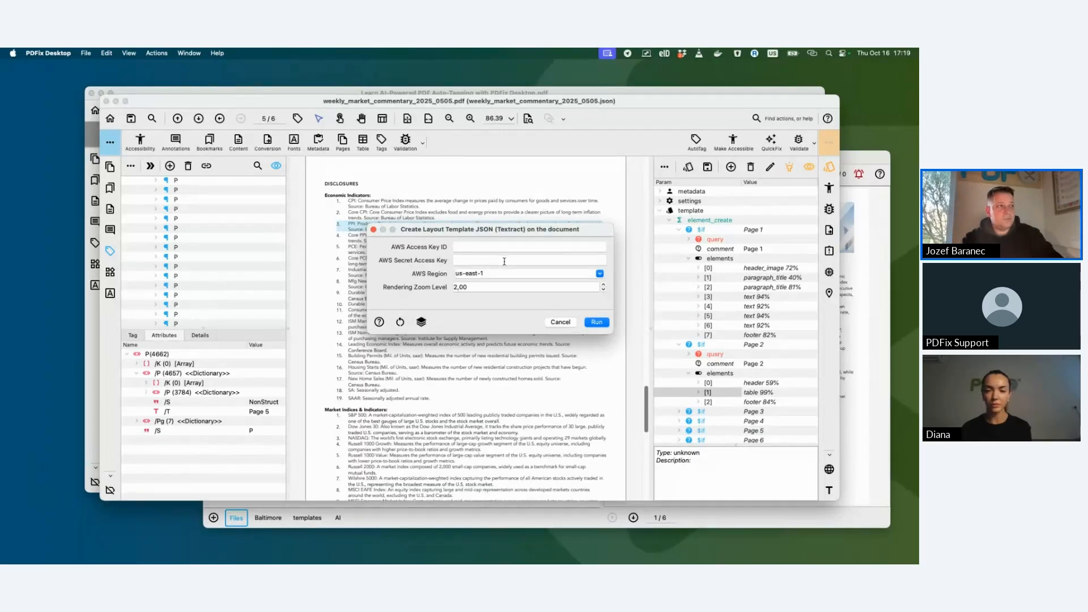
click(560, 322)
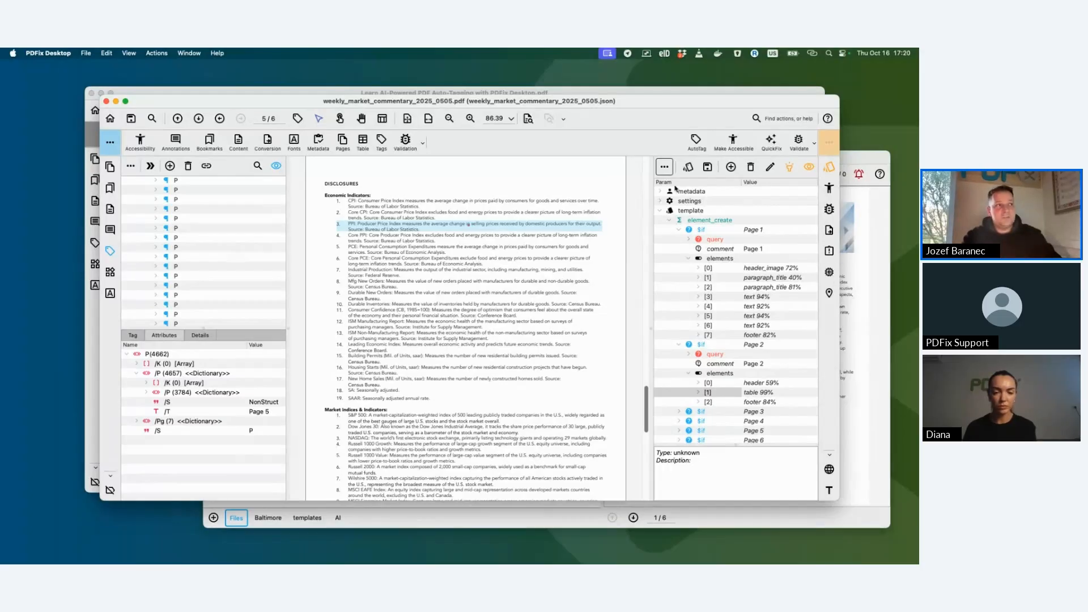
Create a Textract layout template using the AWS access key ID and secret access key, region us-east-1 and zoom 2.00, replacing the current template.
click(663, 166)
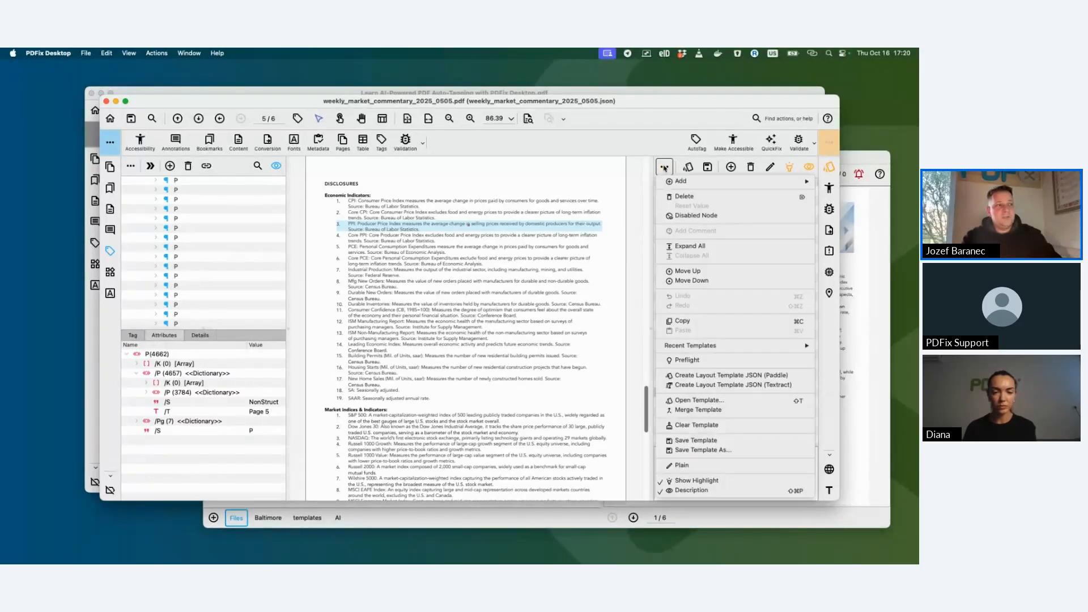
click(699, 386)
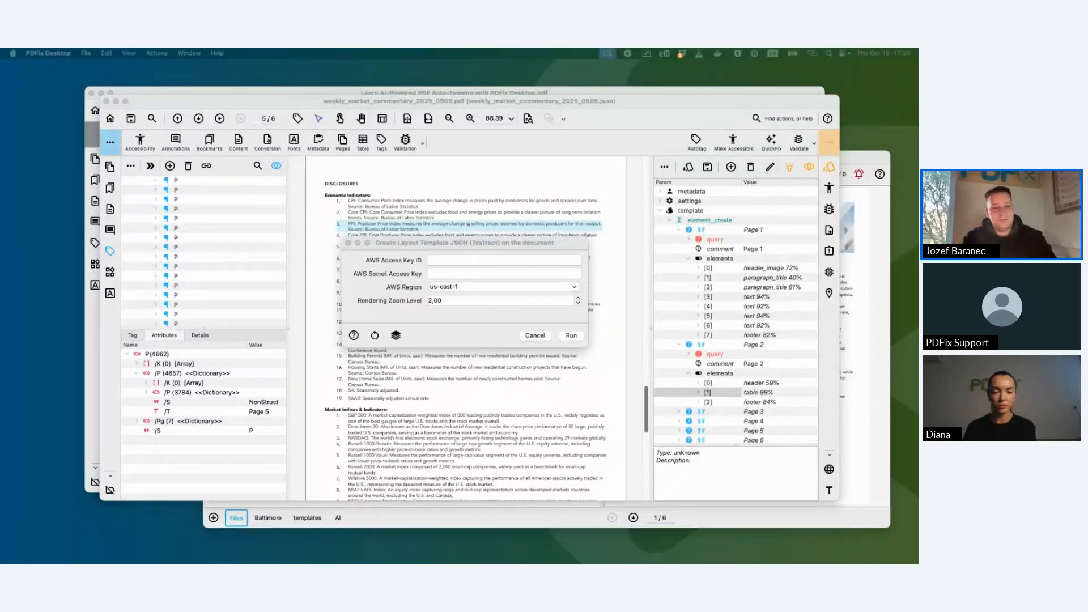
click(502, 258)
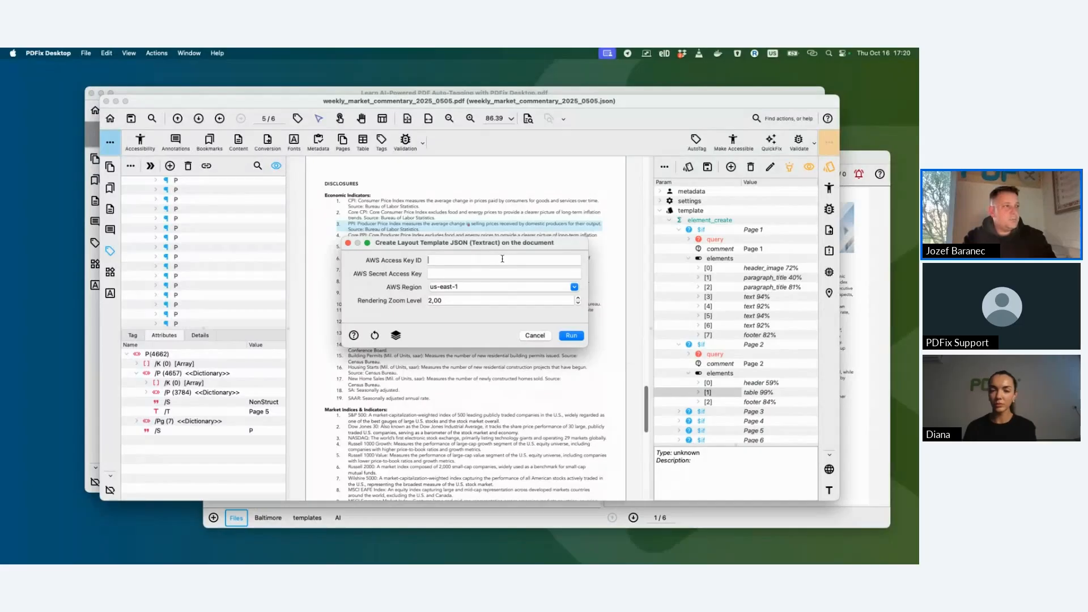
key(super+v)
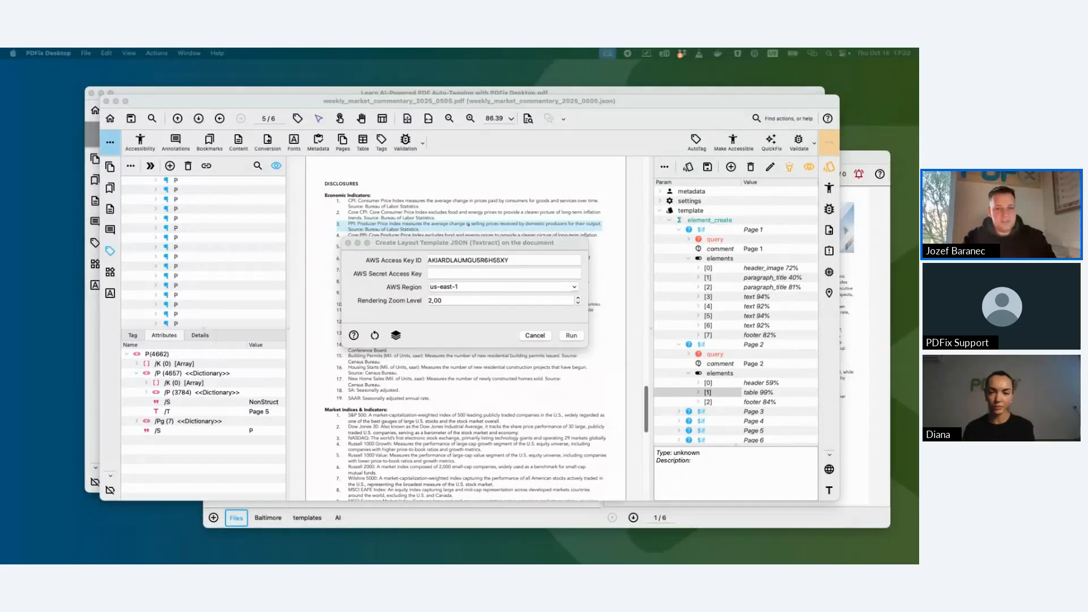
click(498, 273)
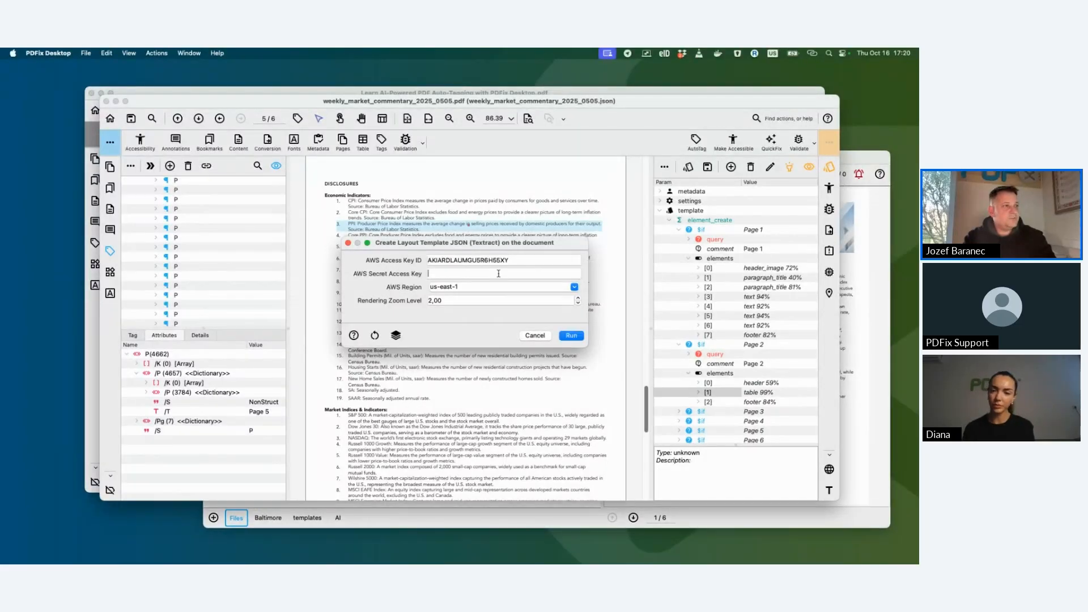
key(super+v)
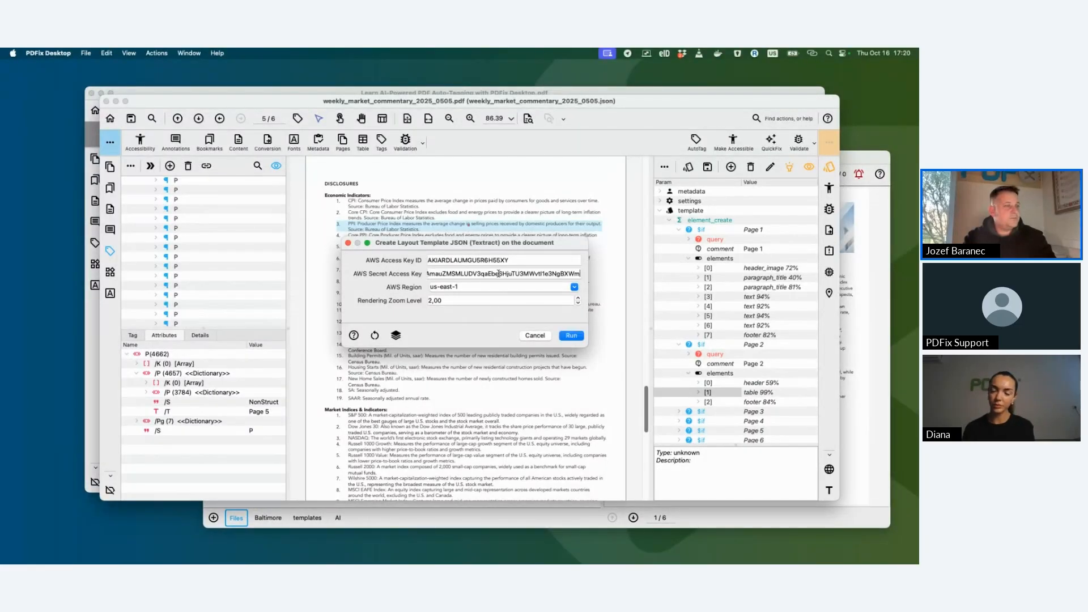
click(571, 336)
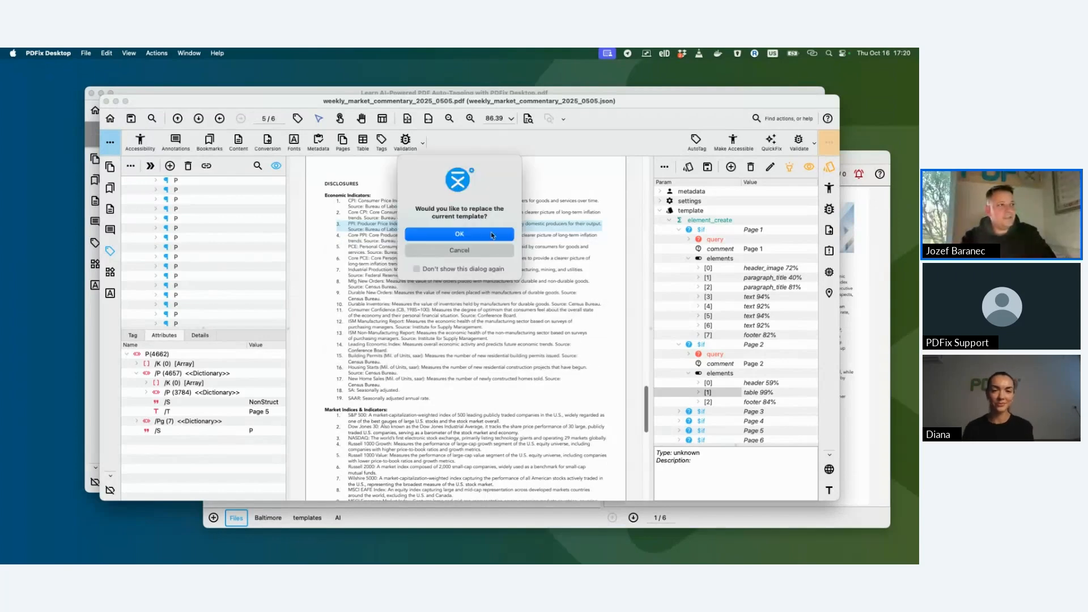
click(491, 234)
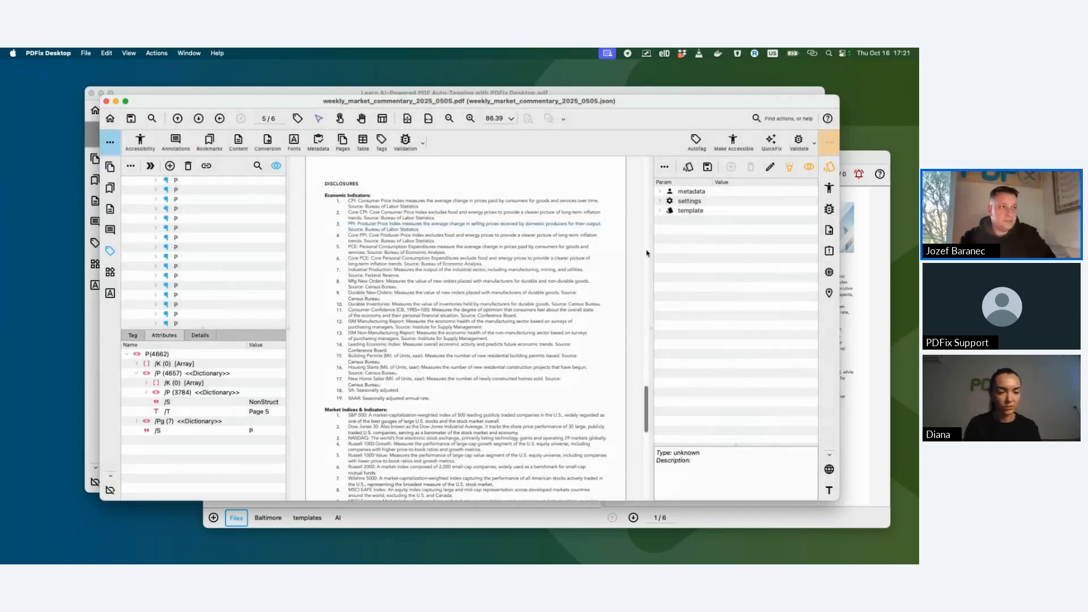
Expand the Textract template's element_create rules and inspect each Page 1 element against its highlighted area on the page.
click(660, 211)
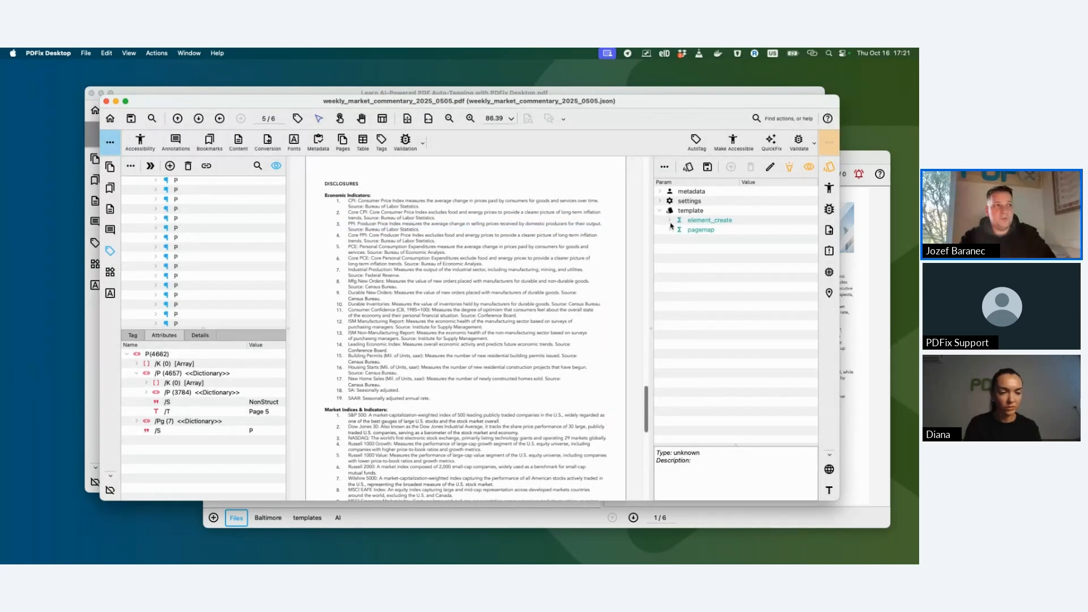
click(671, 221)
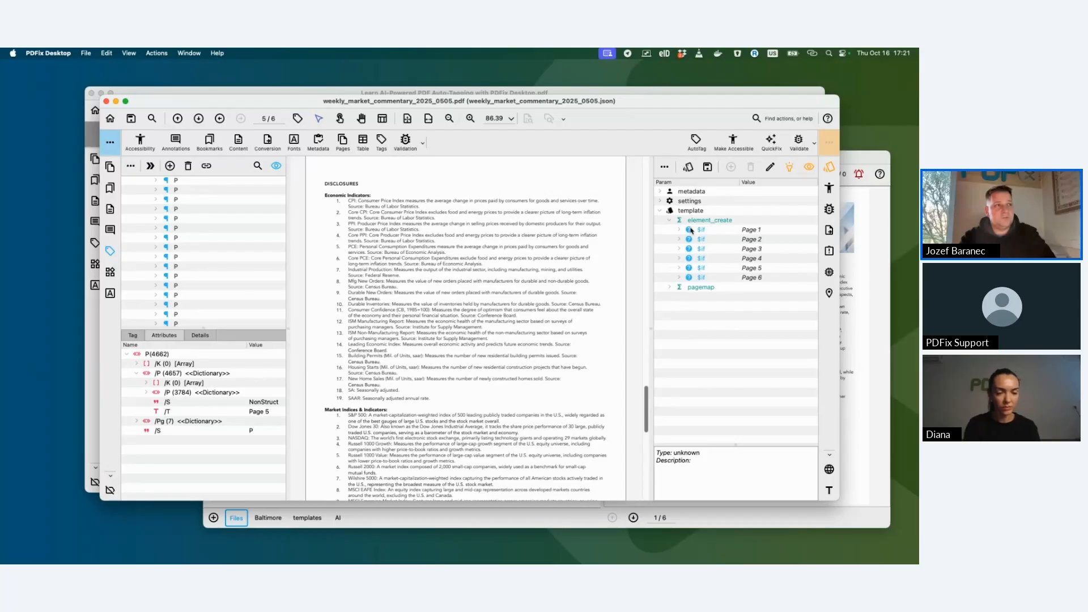
click(680, 230)
scroll(542, 267, up, 5)
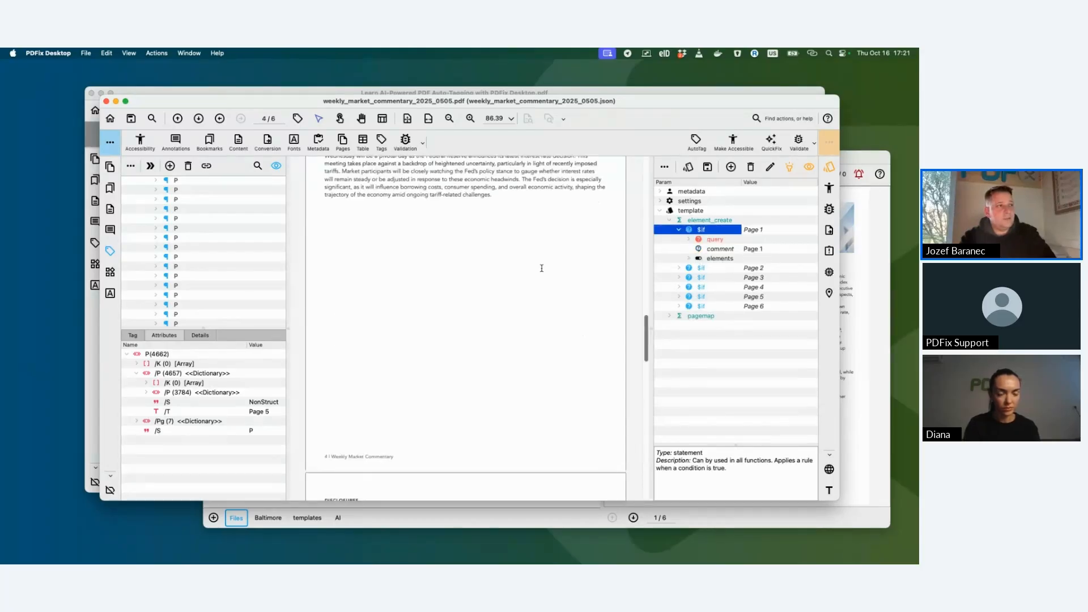
click(689, 259)
click(715, 268)
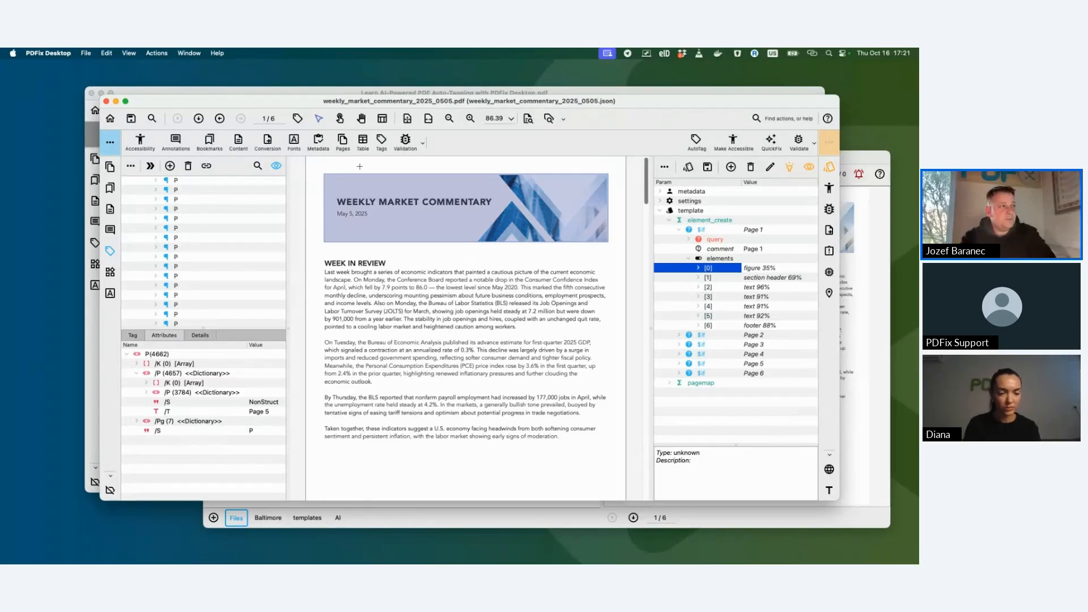
click(709, 279)
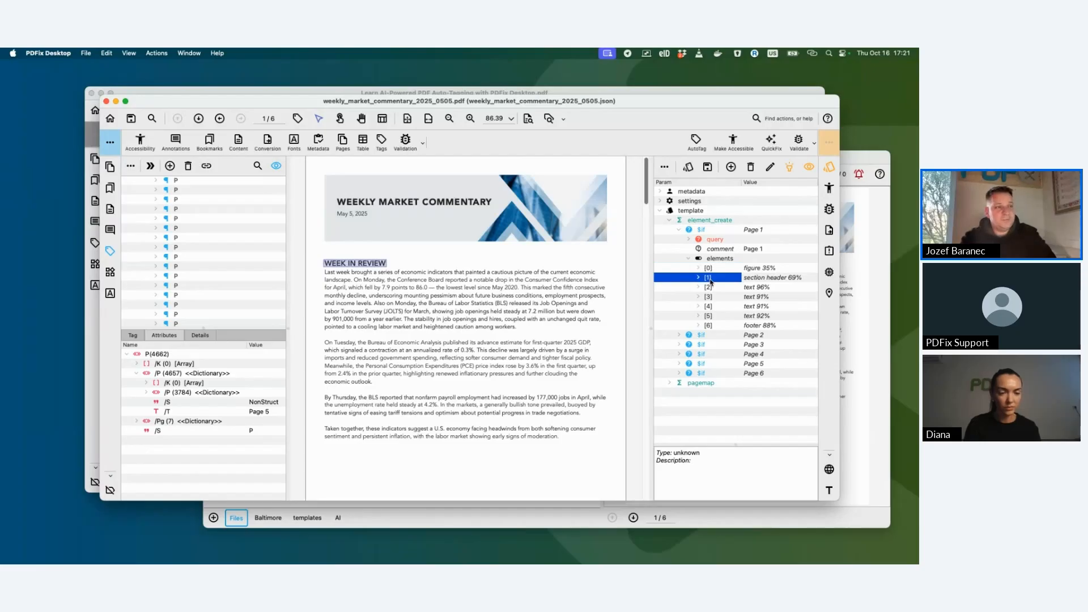
key(Down)
key(Down)
key(Down)
key(Down)
key(Down)
Expand the Page 2 rule and inspect its title, table and footer elements on the page.
key(Down)
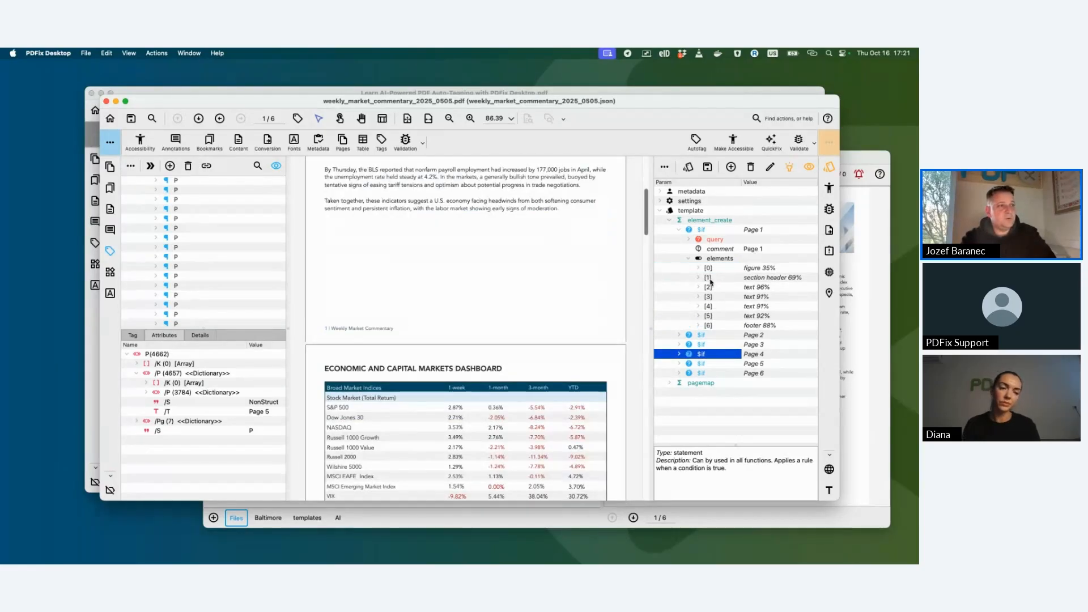
key(Right)
key(Down)
key(Down)
key(Down)
key(Right)
key(Down)
key(Down)
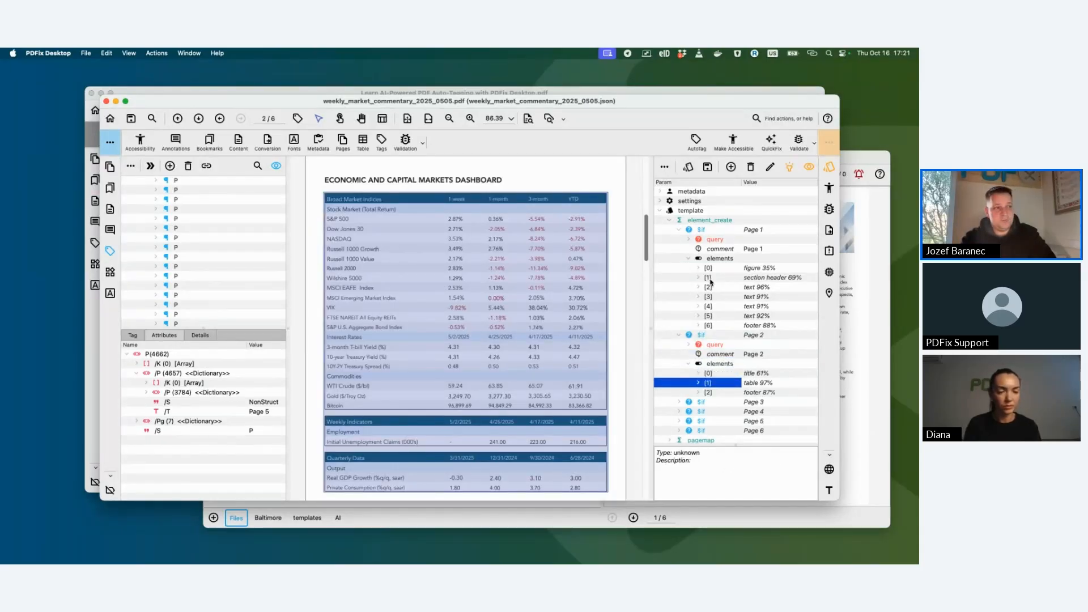
key(Down)
Expand the Page 3 rule, inspect its table and footer elements, and check the remaining page rules.
key(Down)
key(Right)
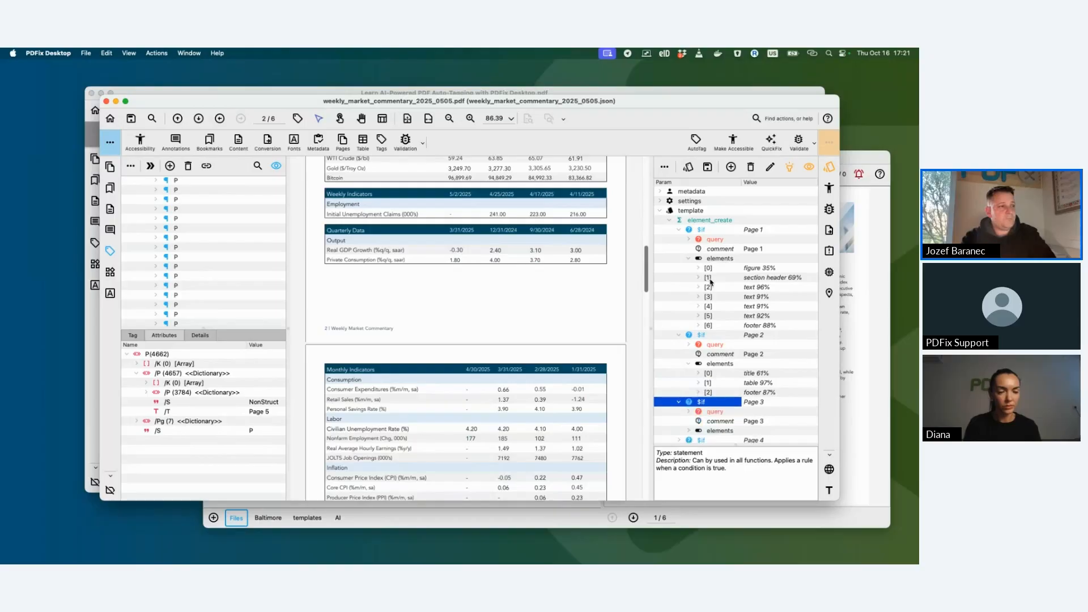
key(Down)
key(Down)
key(Down)
key(Right)
key(Down)
key(Down)
key(Down)
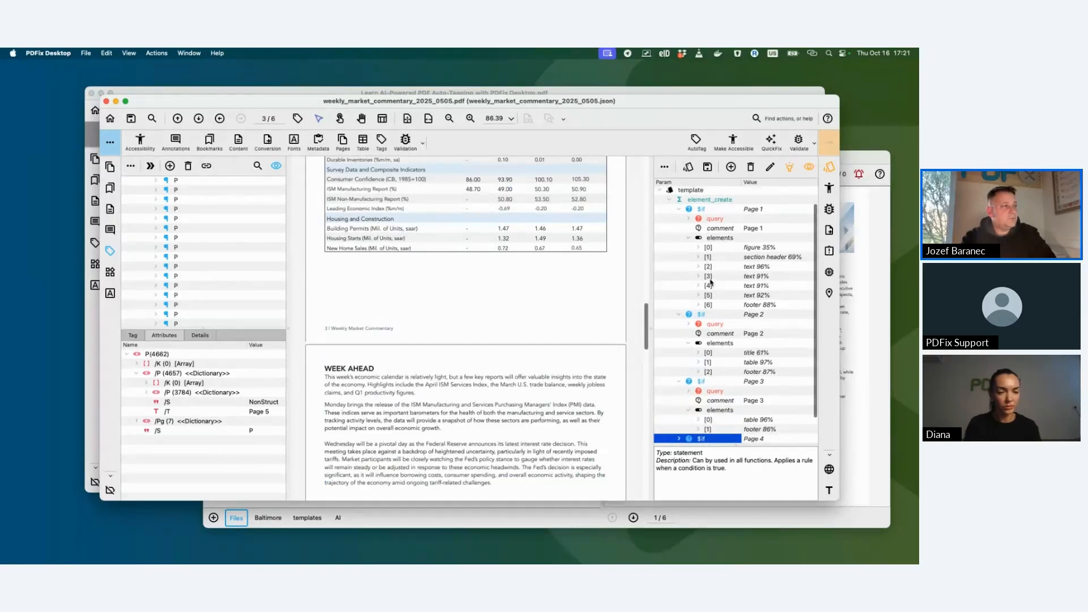
scroll(746, 398, down, 2)
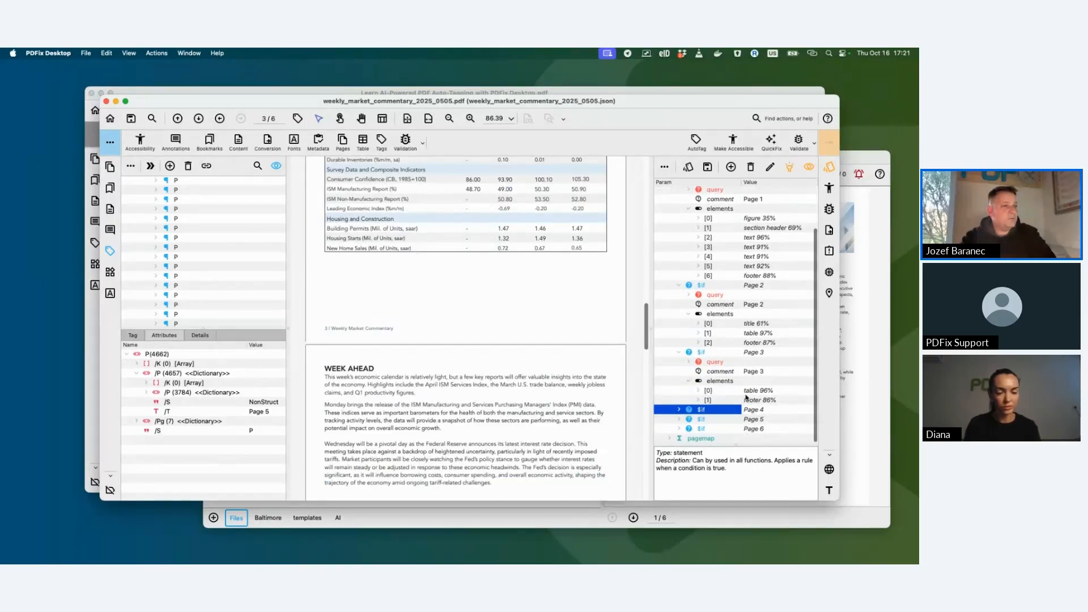
Run AutoTag on the document with the Textract template and review the resulting tags for pages 3 through 6.
click(696, 141)
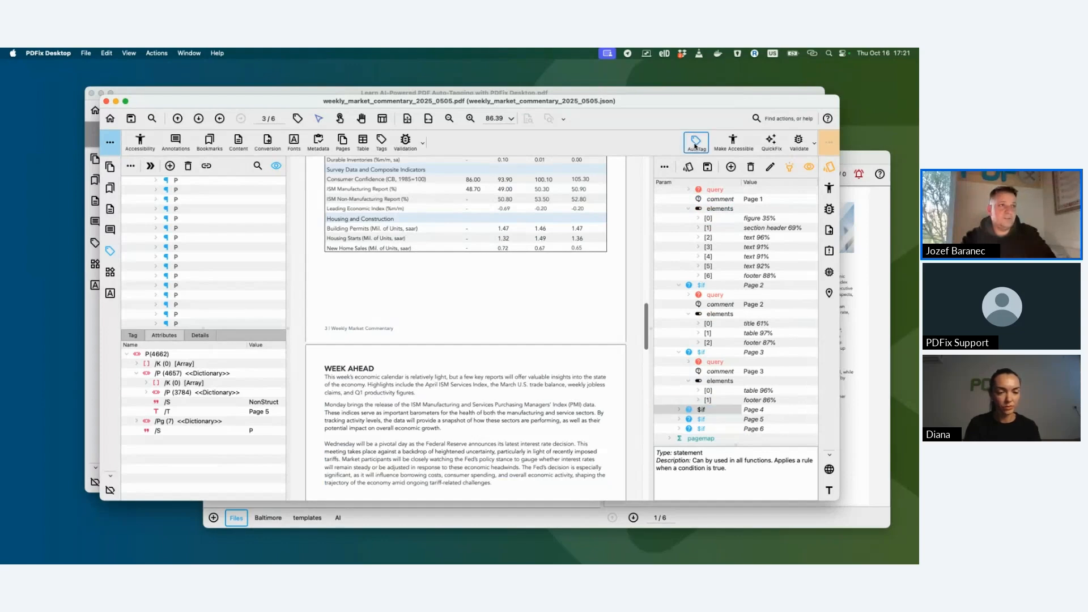
click(571, 324)
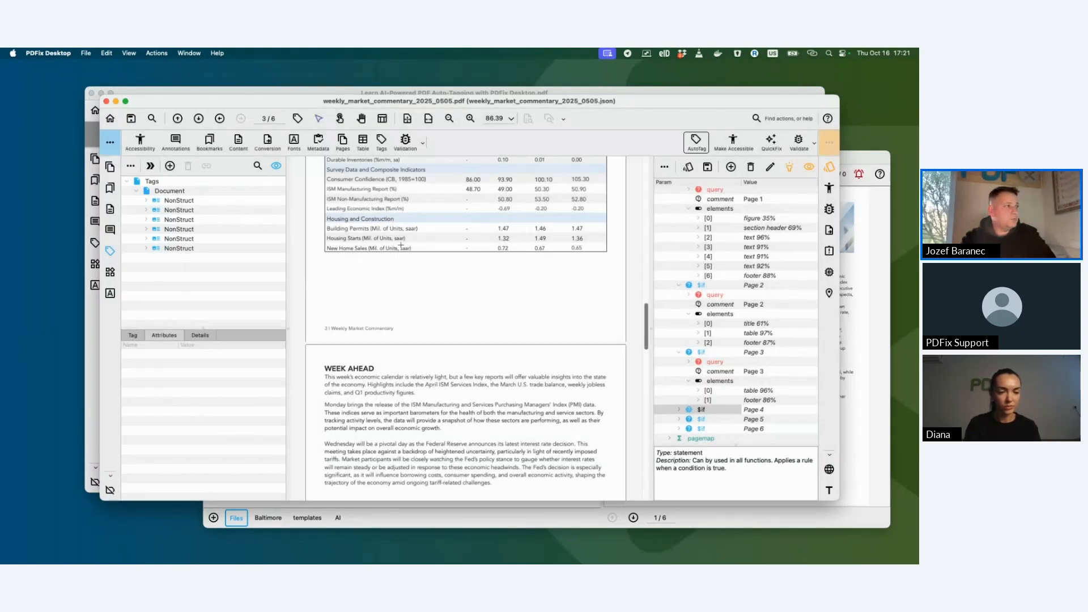
click(167, 221)
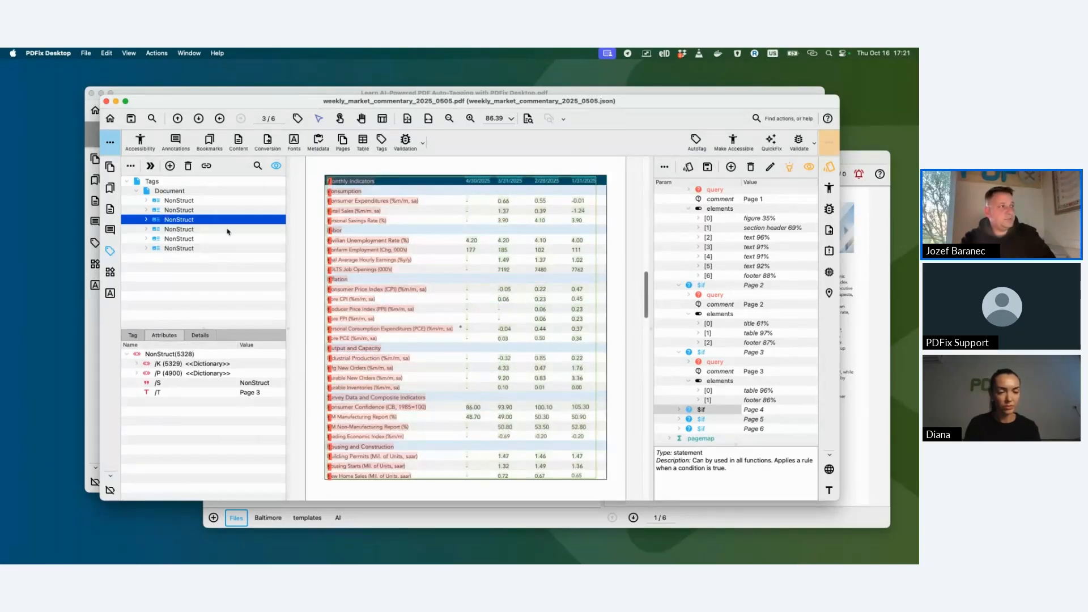
click(188, 230)
click(187, 239)
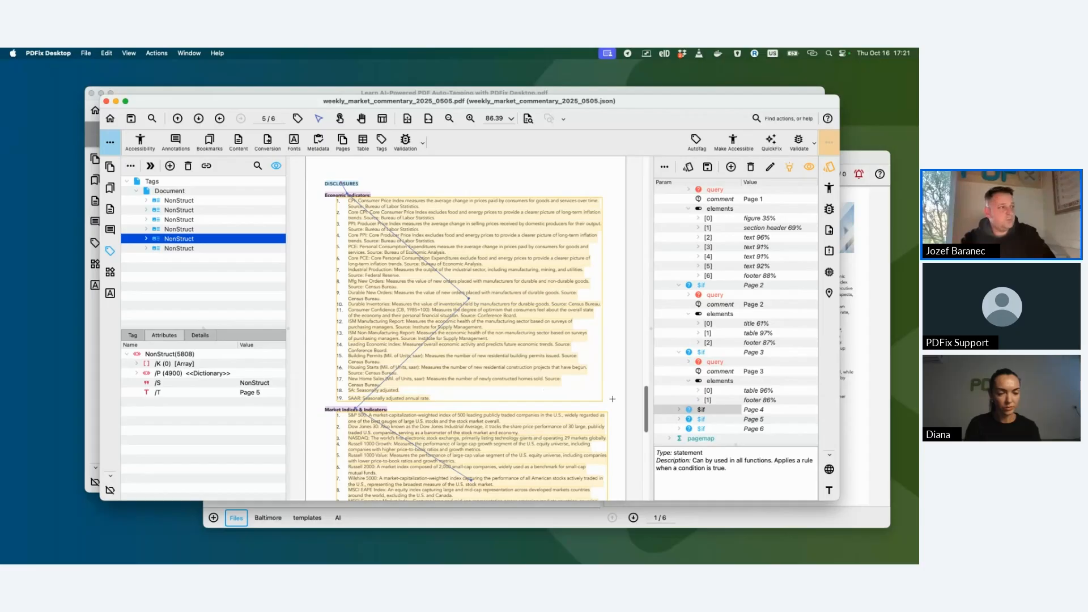
click(184, 249)
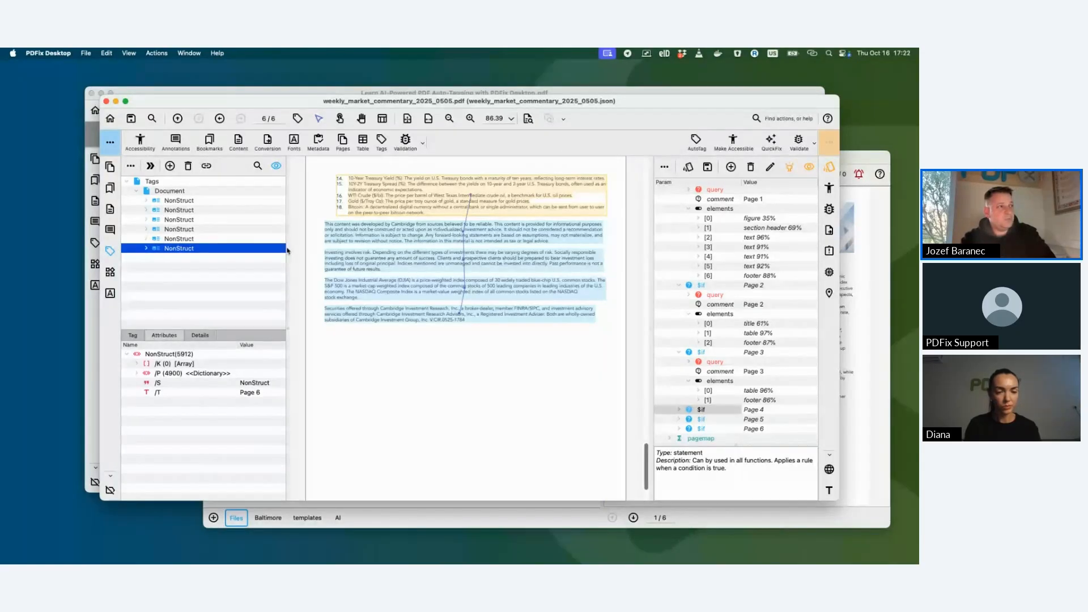
scroll(469, 281, up, 20)
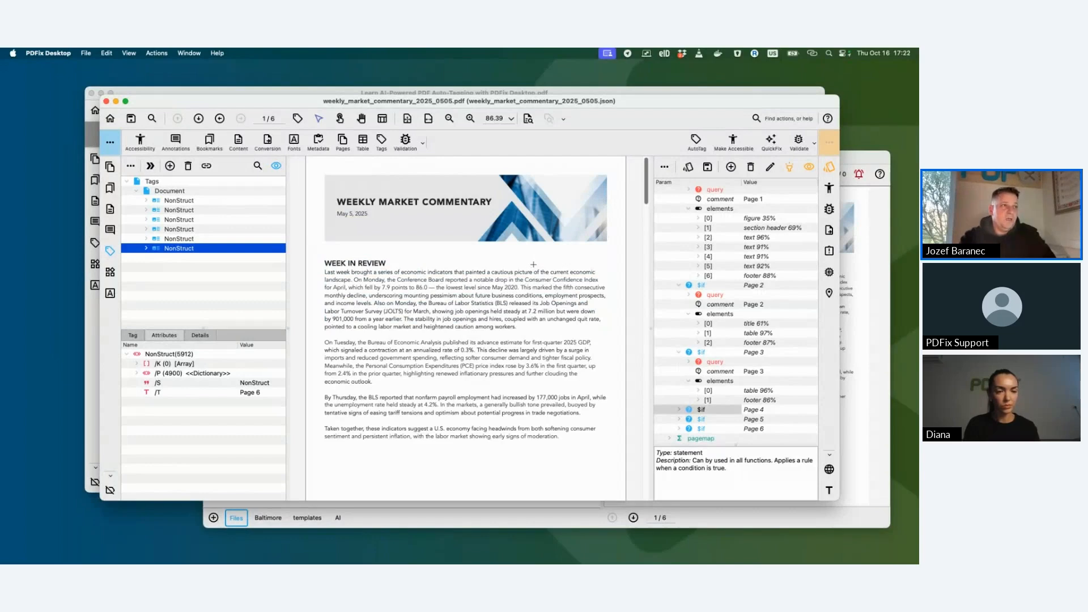
Clear the current template and load the weekly_market_commentary.json layout template.
click(664, 167)
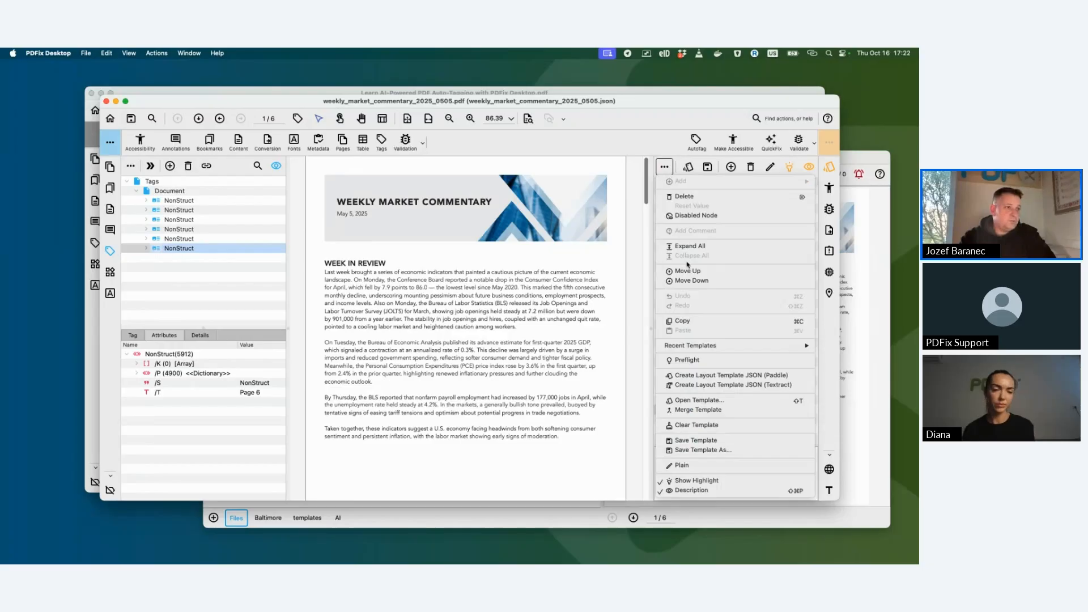
click(685, 426)
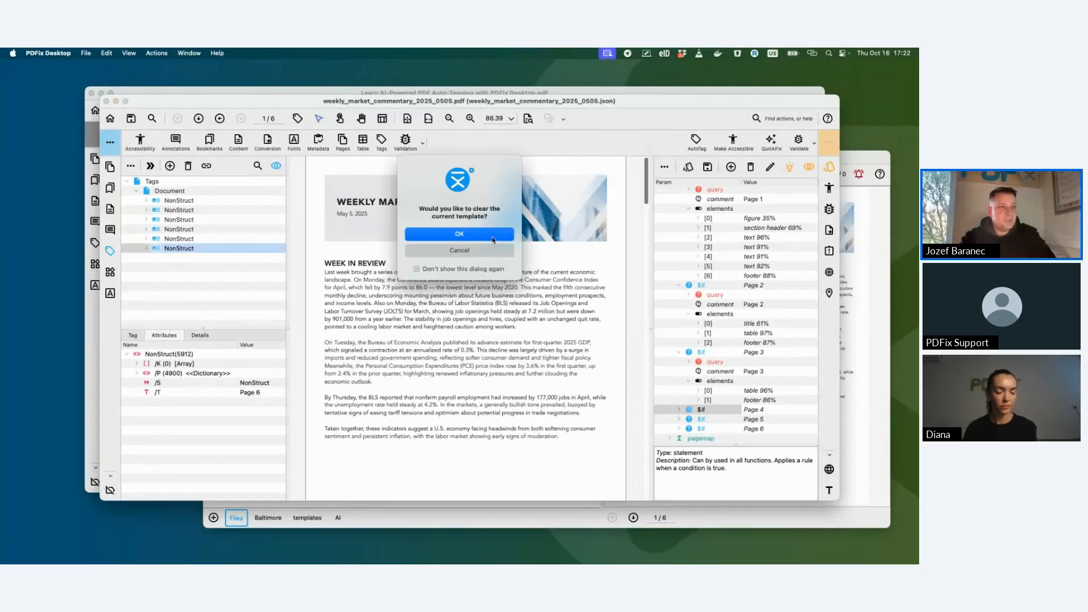
click(492, 240)
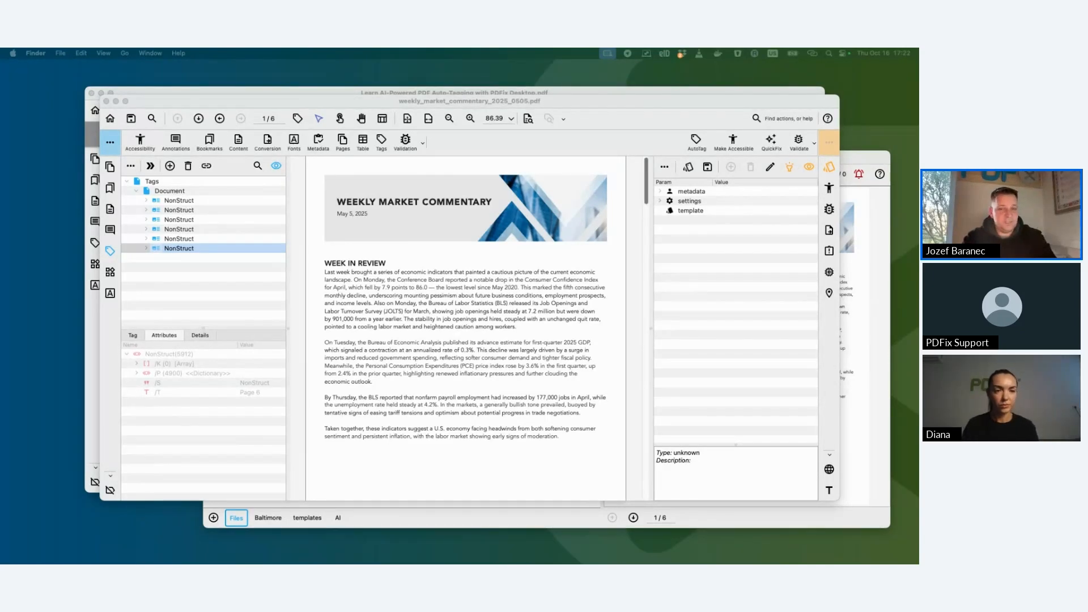
drag(918, 241, 748, 282)
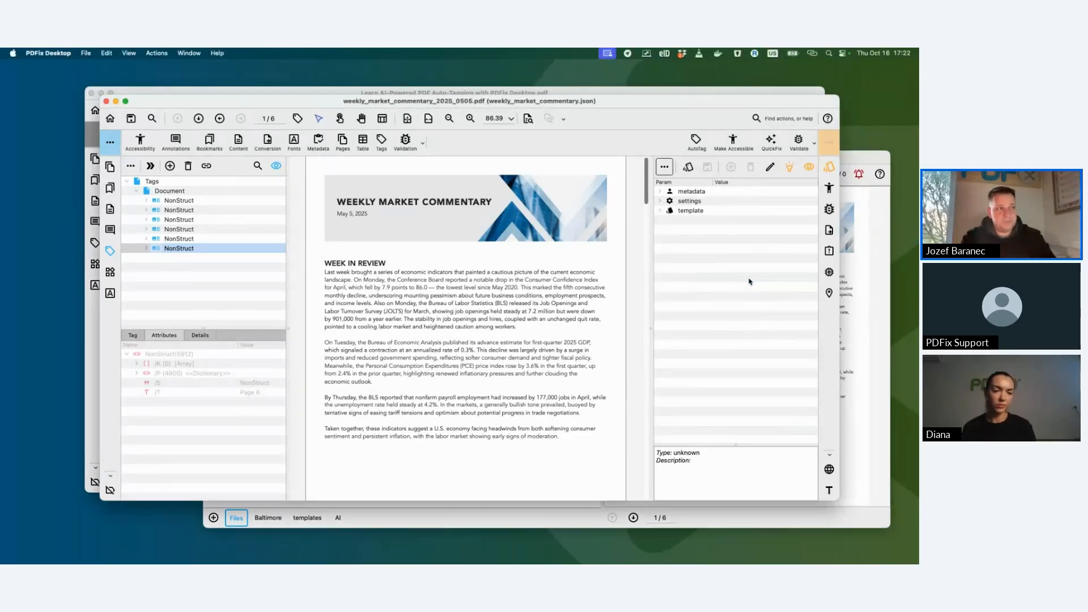
Expand the loaded template's element_create section and examine its first two rules, including the table elements of the first.
click(661, 211)
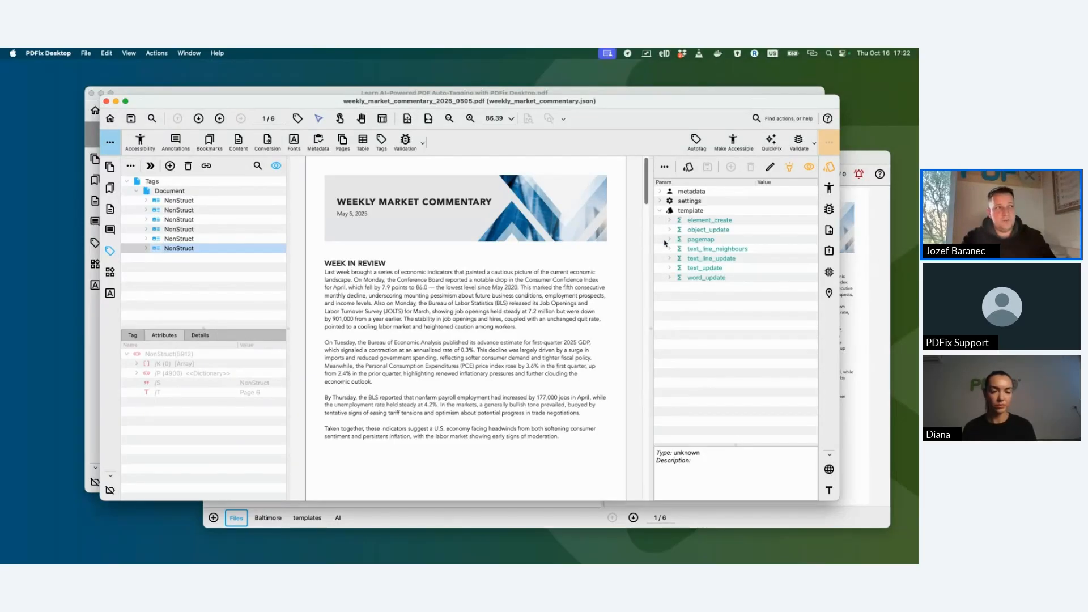
click(670, 221)
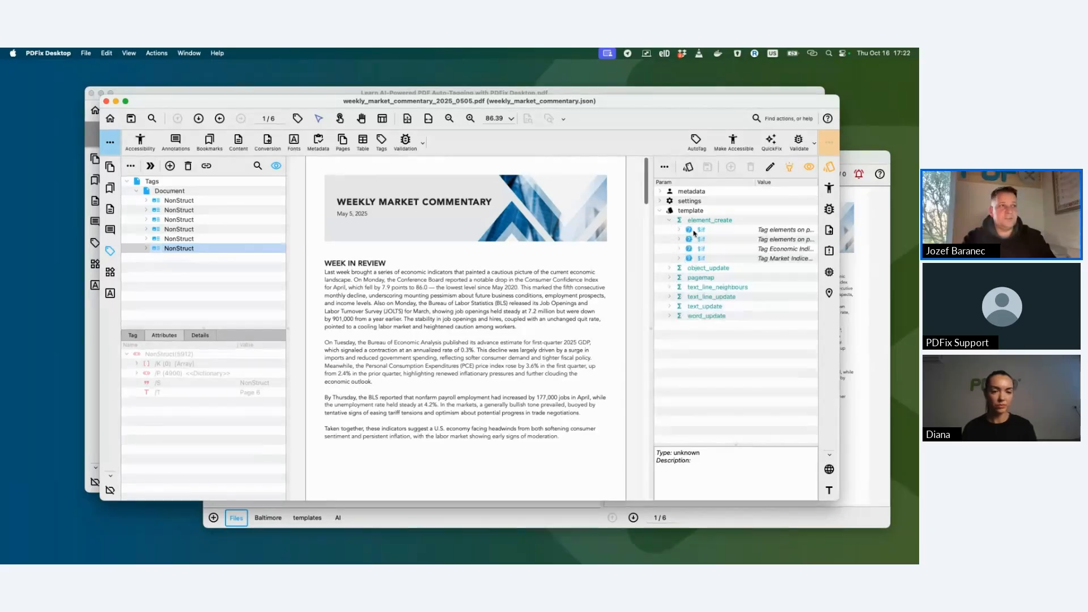
click(680, 230)
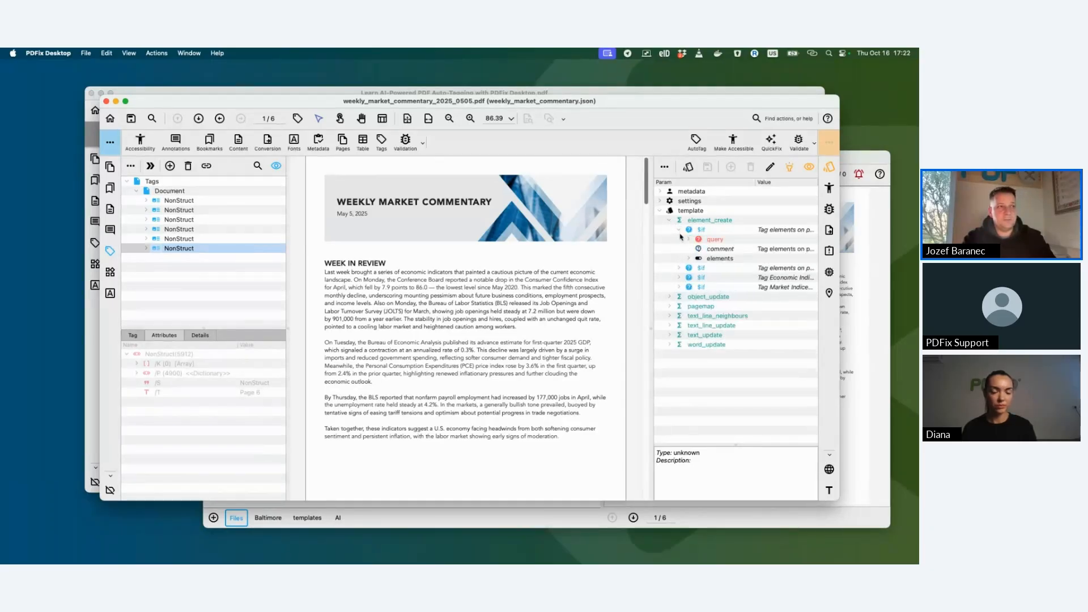
click(688, 259)
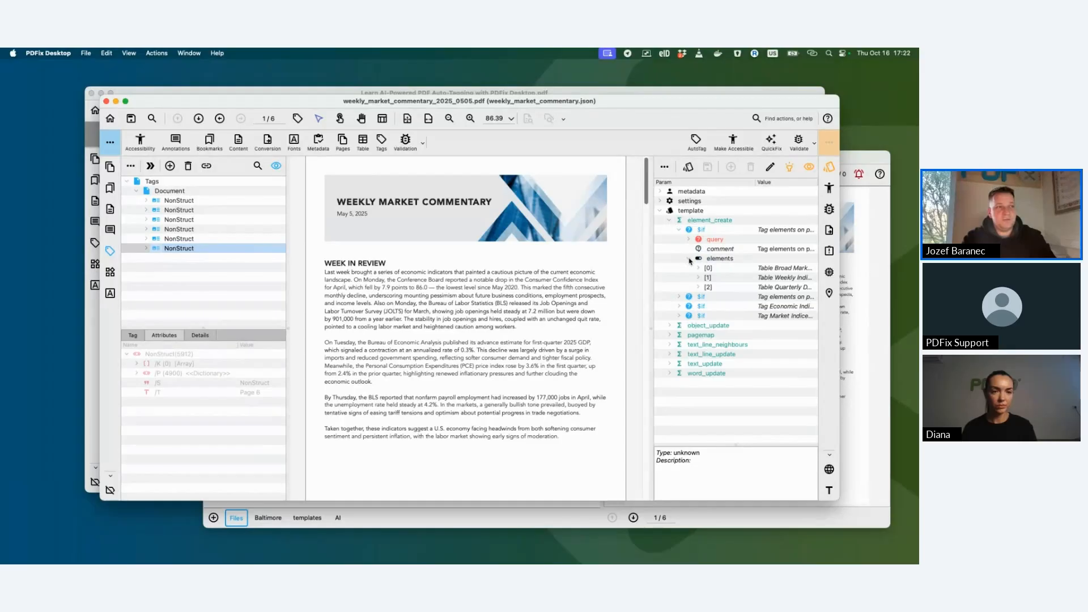
click(680, 297)
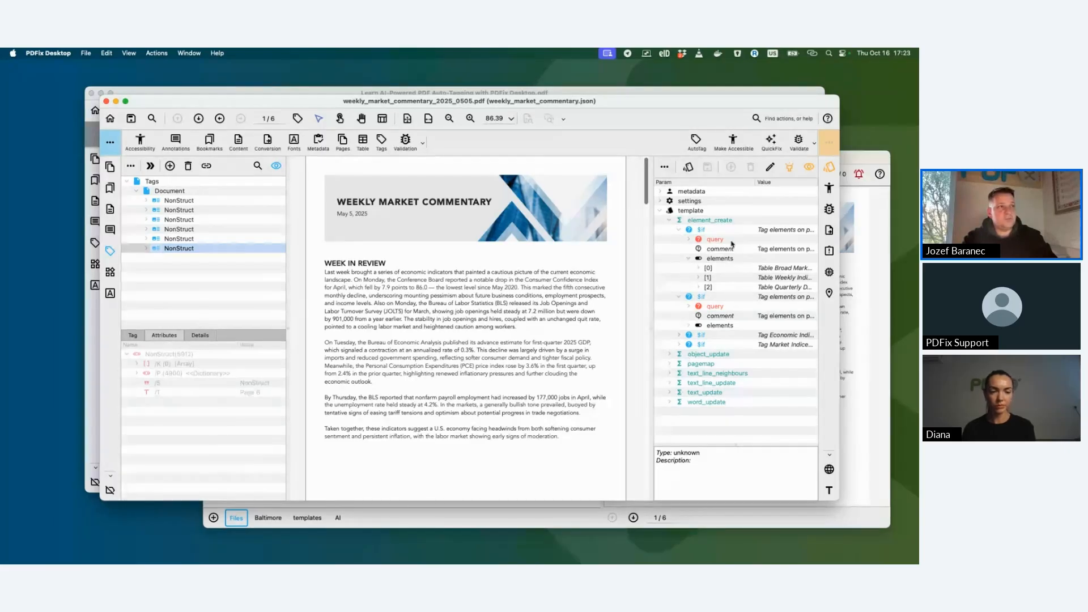
Run AutoTag with the weekly_market_commentary.json template, keeping Add Layout Attributes and Sequential Heading Levels off.
click(696, 144)
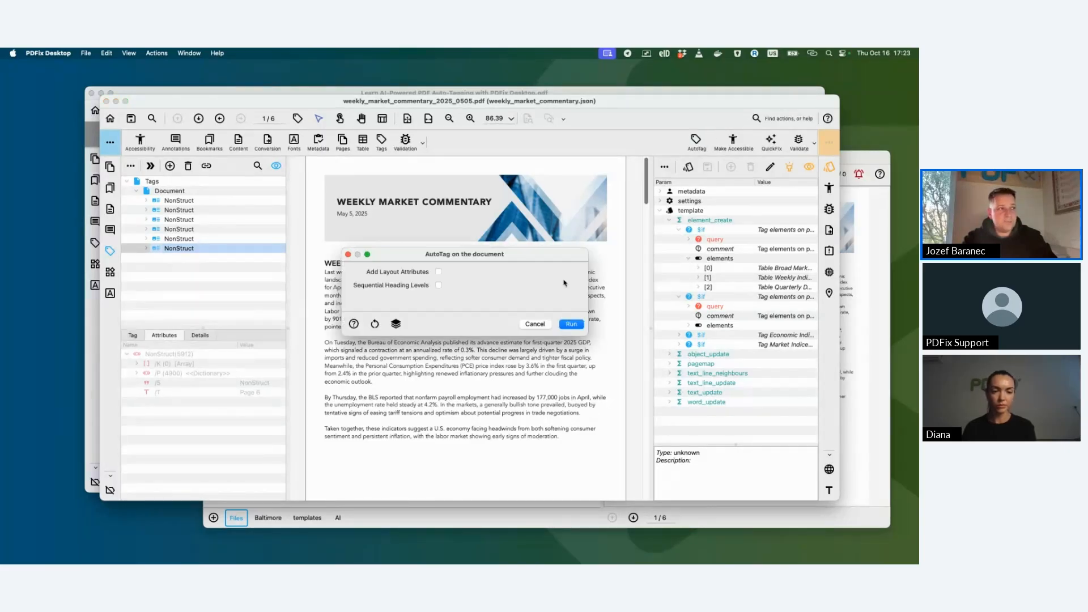
click(569, 324)
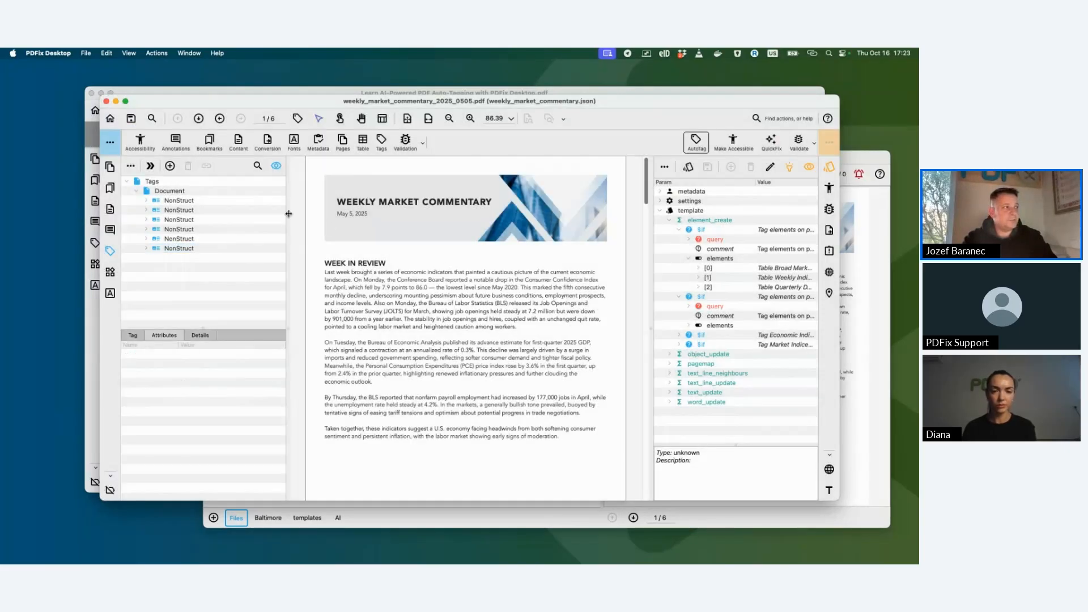
Review the generated tags page by page for pages 1 through 5 of the document.
click(191, 203)
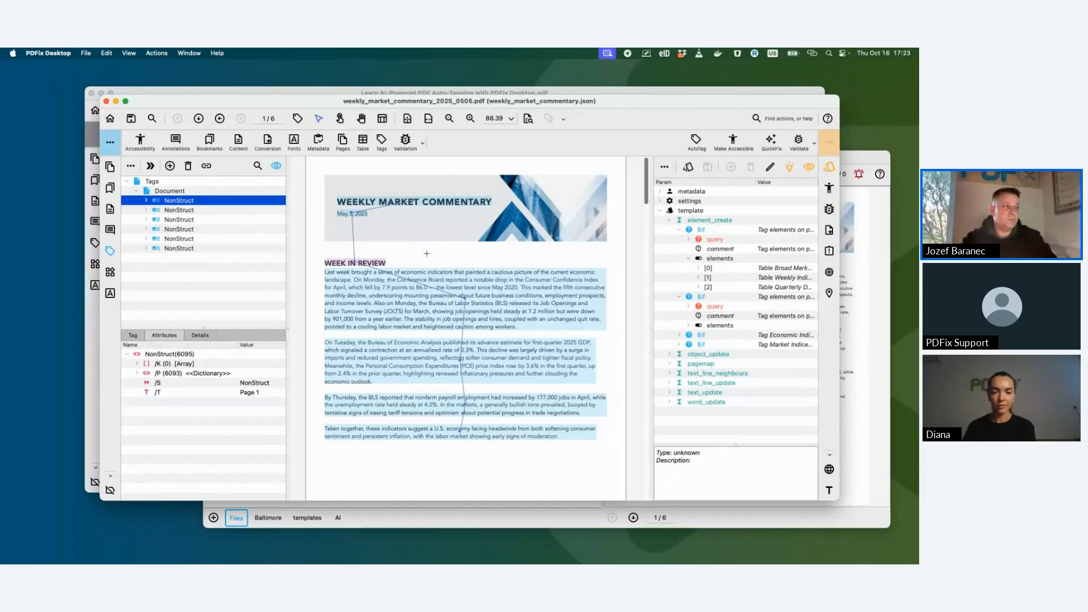
click(171, 211)
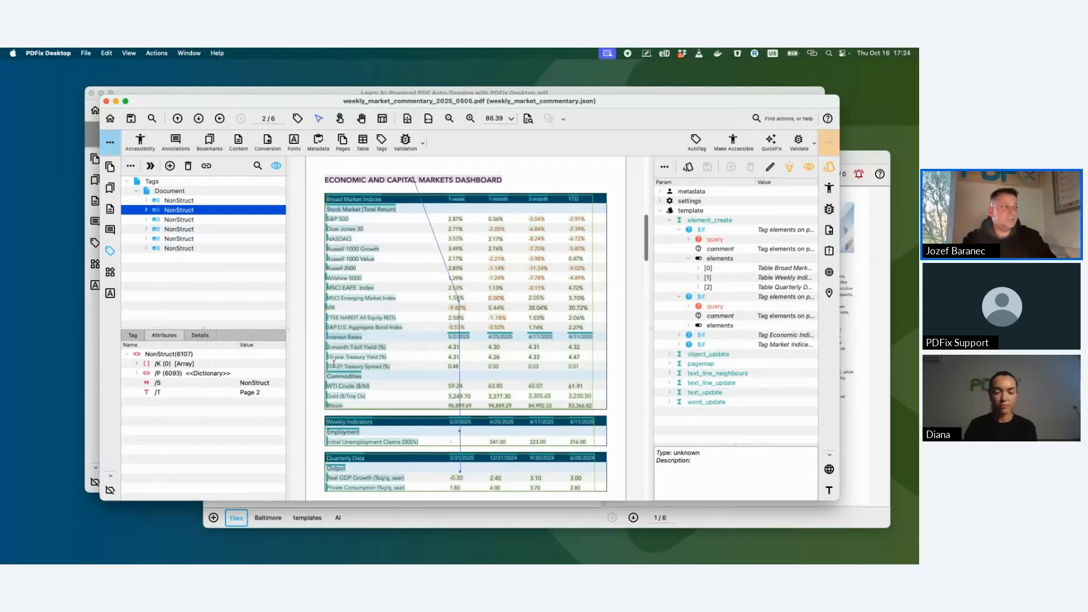
click(192, 219)
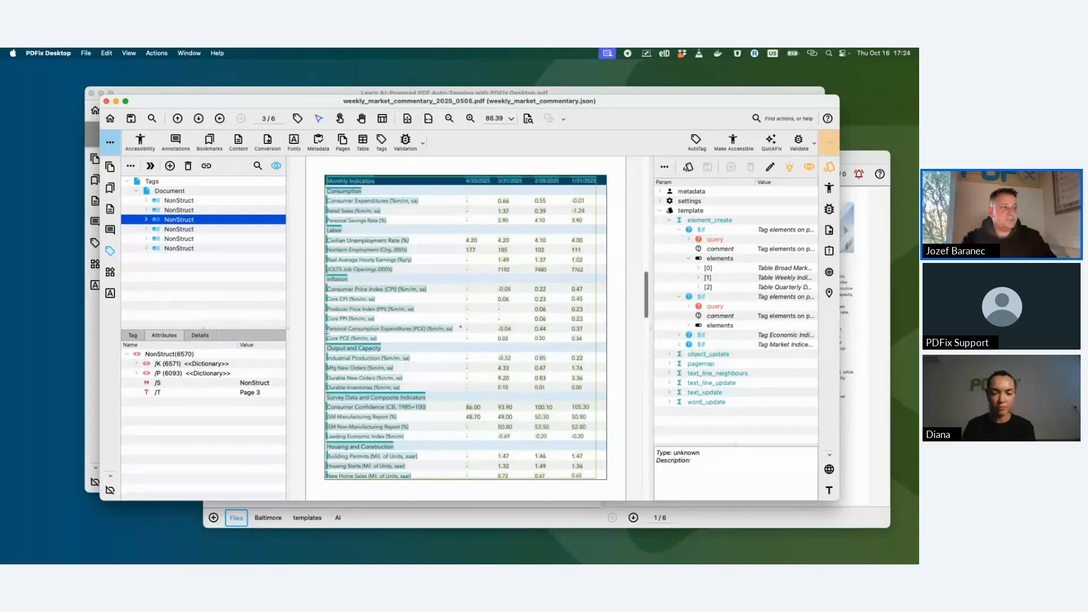
click(168, 230)
click(172, 223)
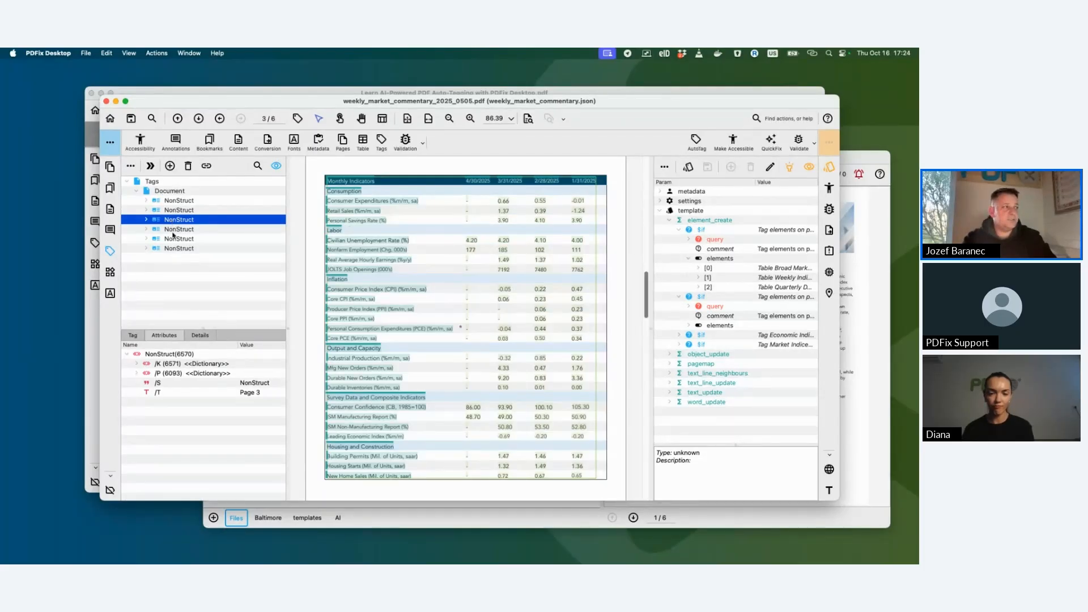
click(175, 230)
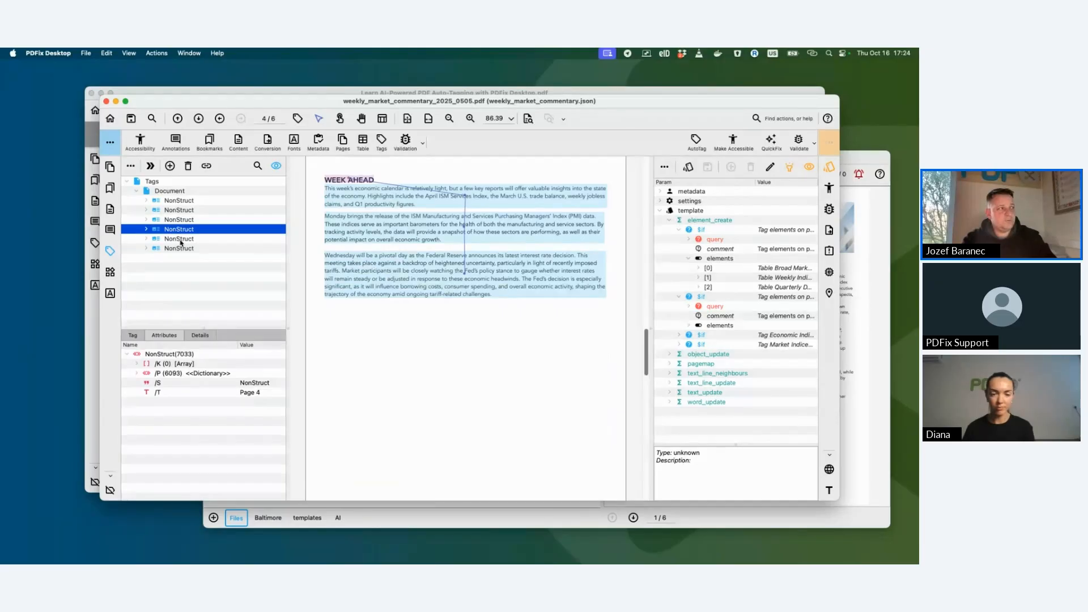
click(180, 240)
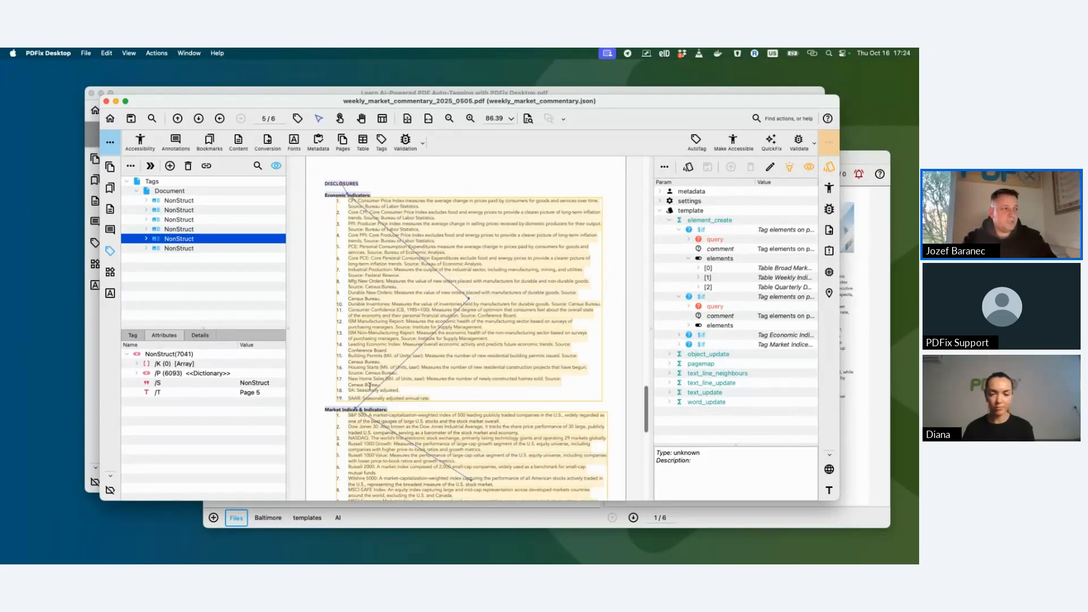
scroll(369, 385, down, 10)
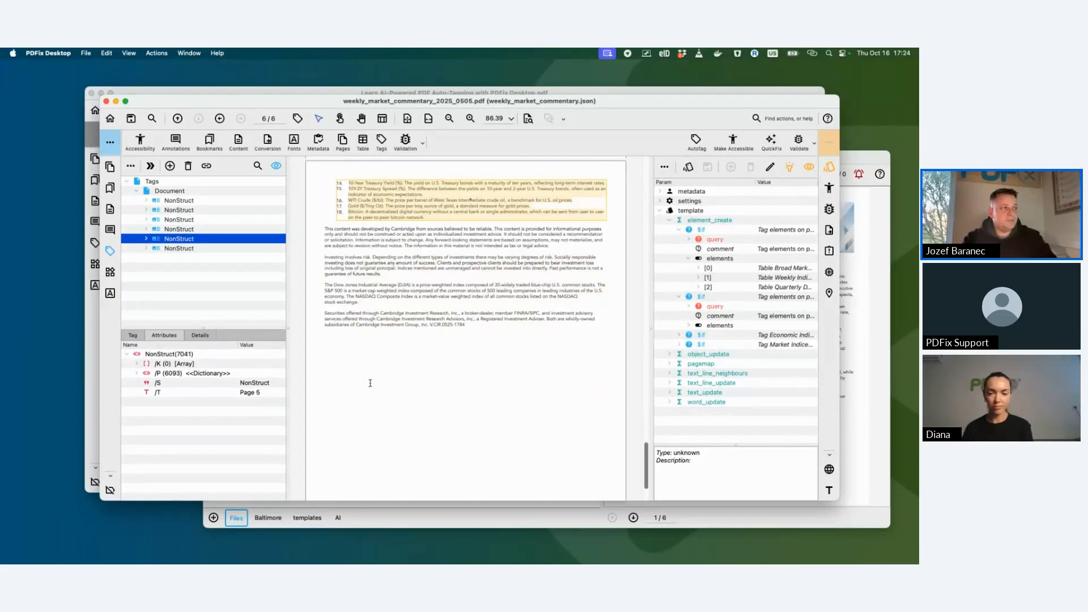
Expand page 5's tags, examine the Market Indices & Indicators list across both pages, and close the document without saving.
double_click(165, 241)
click(178, 287)
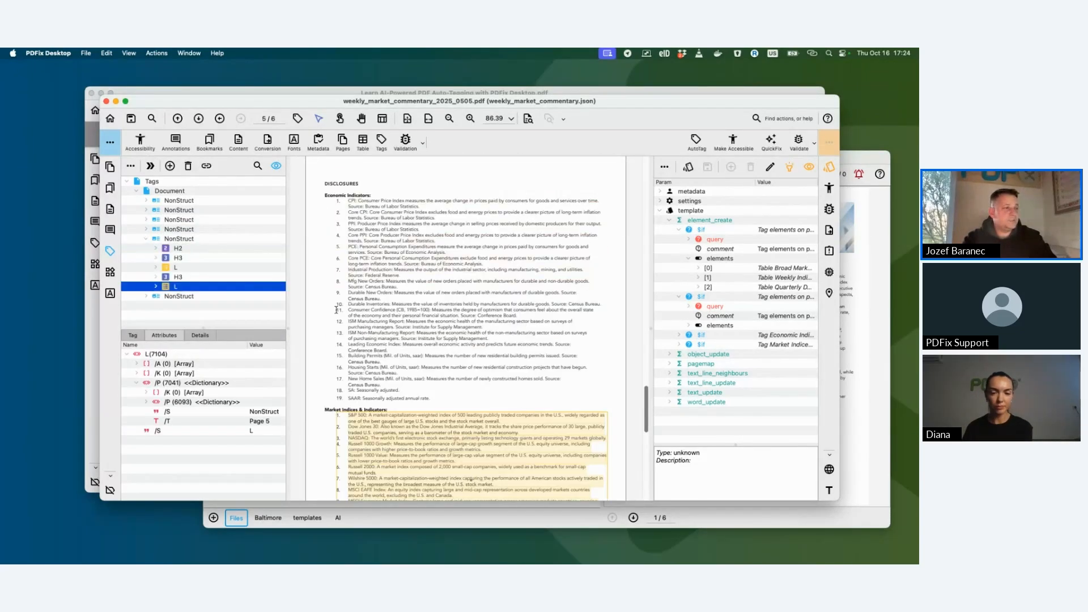
scroll(336, 309, down, 6)
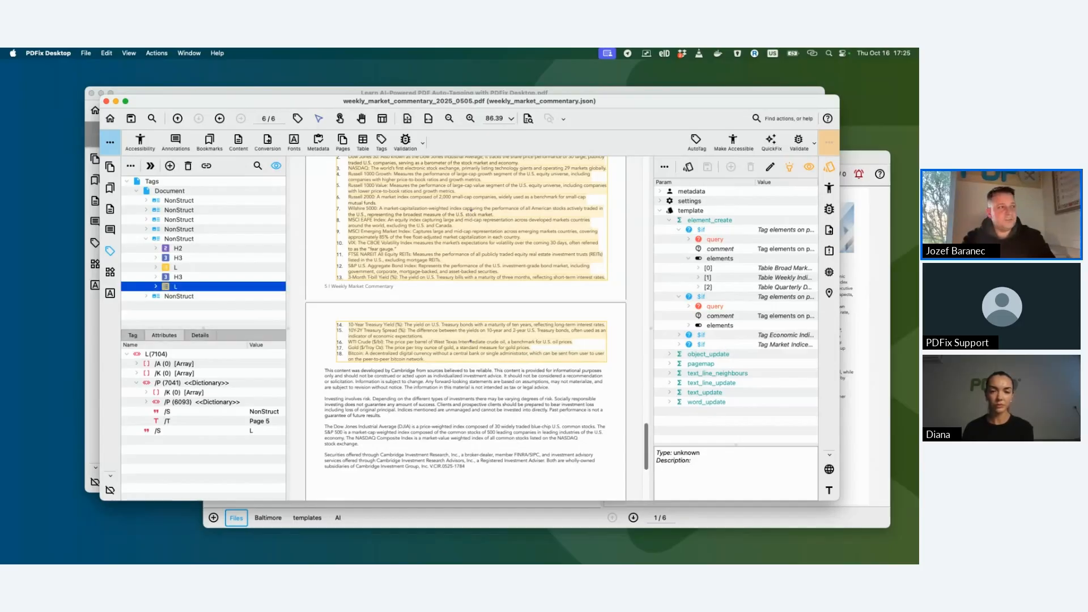
click(106, 102)
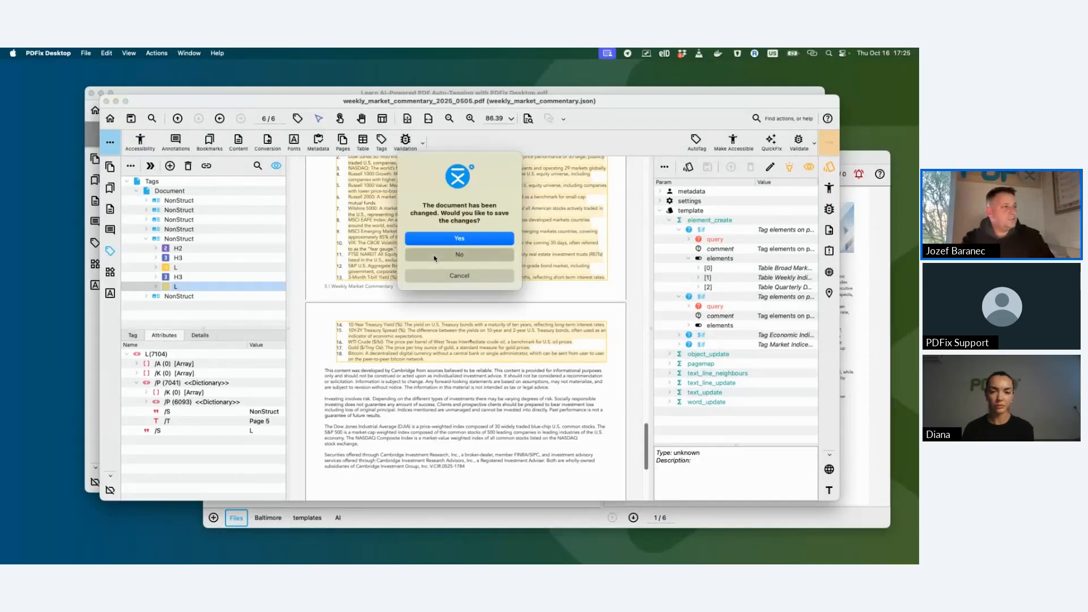
click(436, 256)
Preview the other weekly market commentary files and look through the first four pages of weekly_market_commentary_2025_0609.
click(294, 209)
click(295, 219)
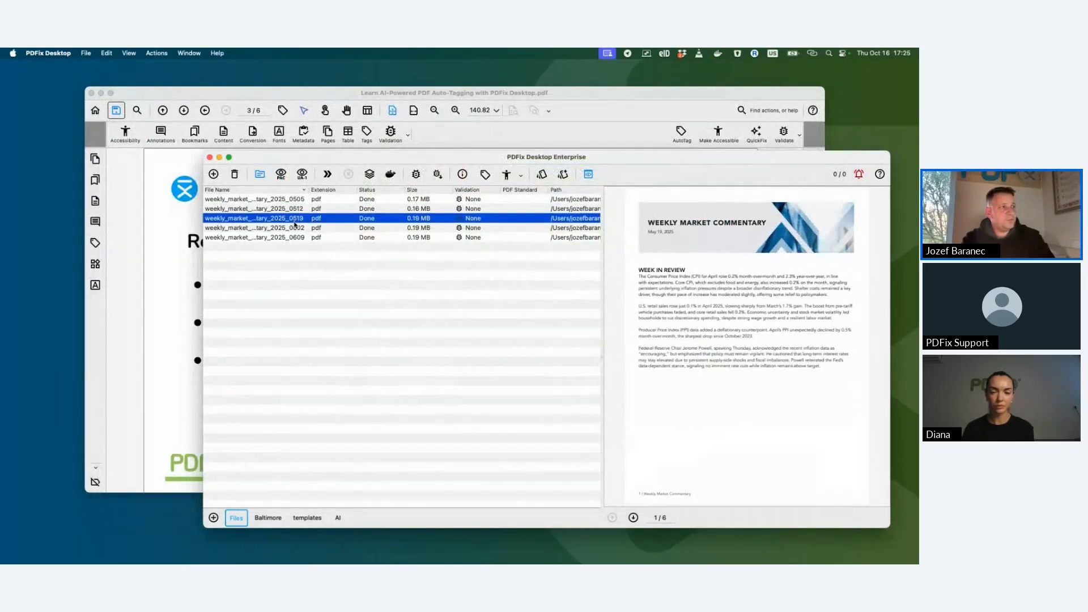
click(294, 229)
click(305, 238)
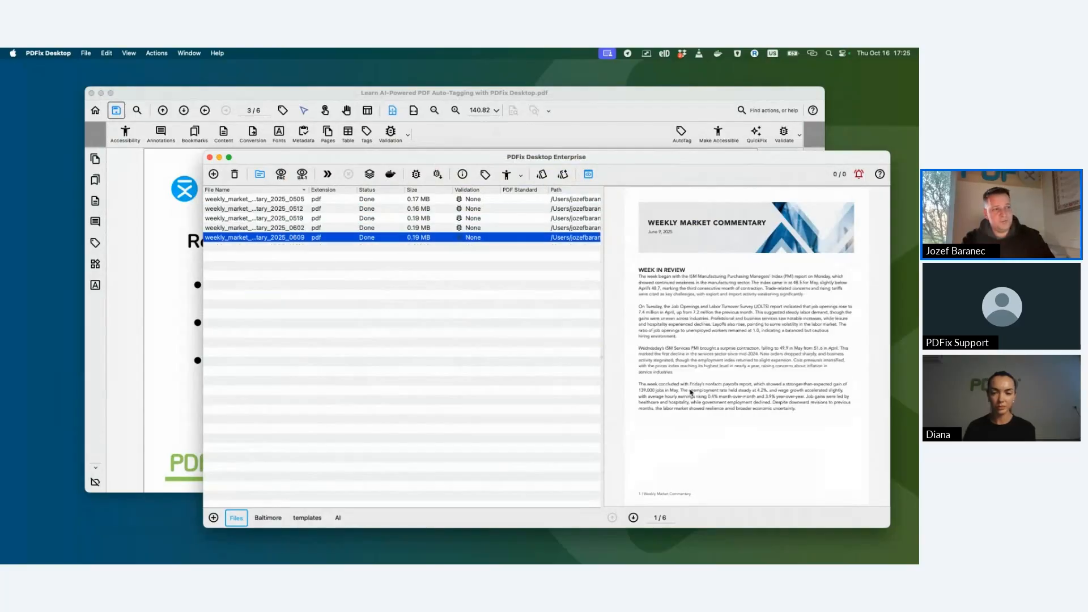
click(633, 518)
click(633, 517)
click(633, 517)
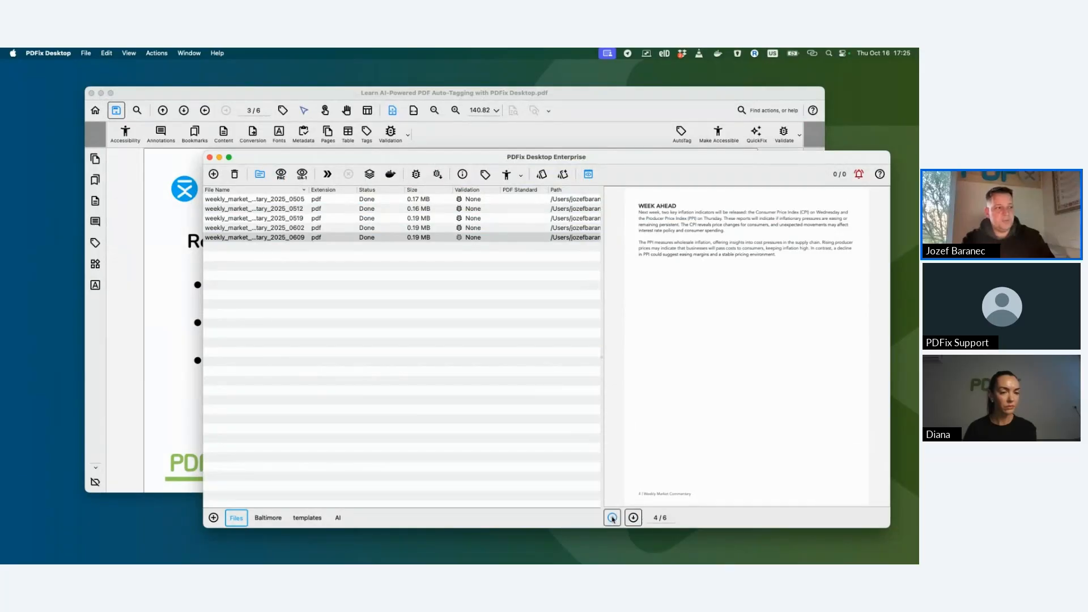
click(612, 517)
click(612, 518)
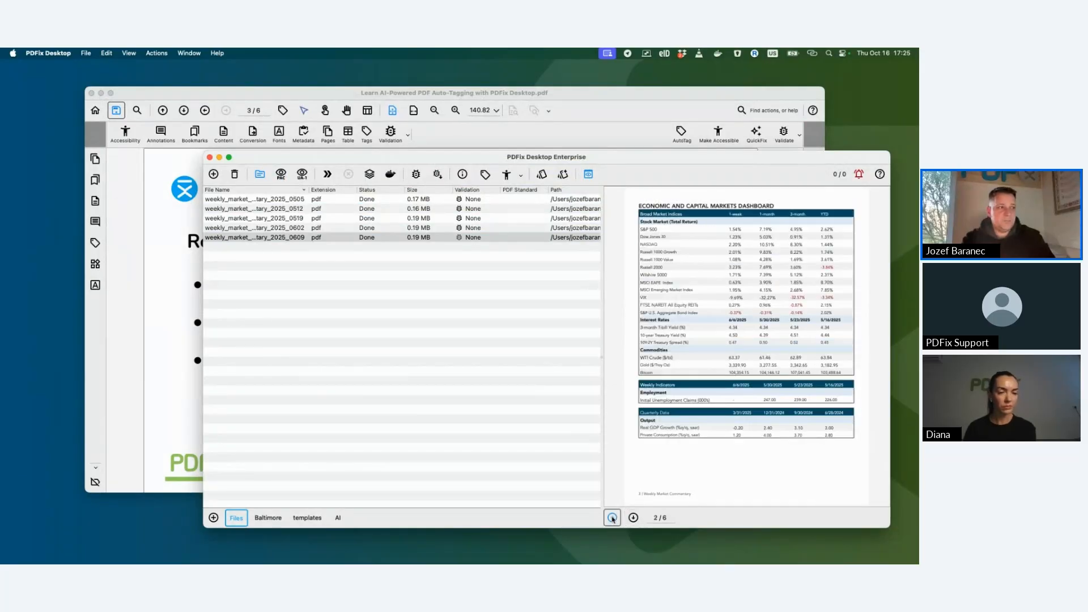
click(612, 517)
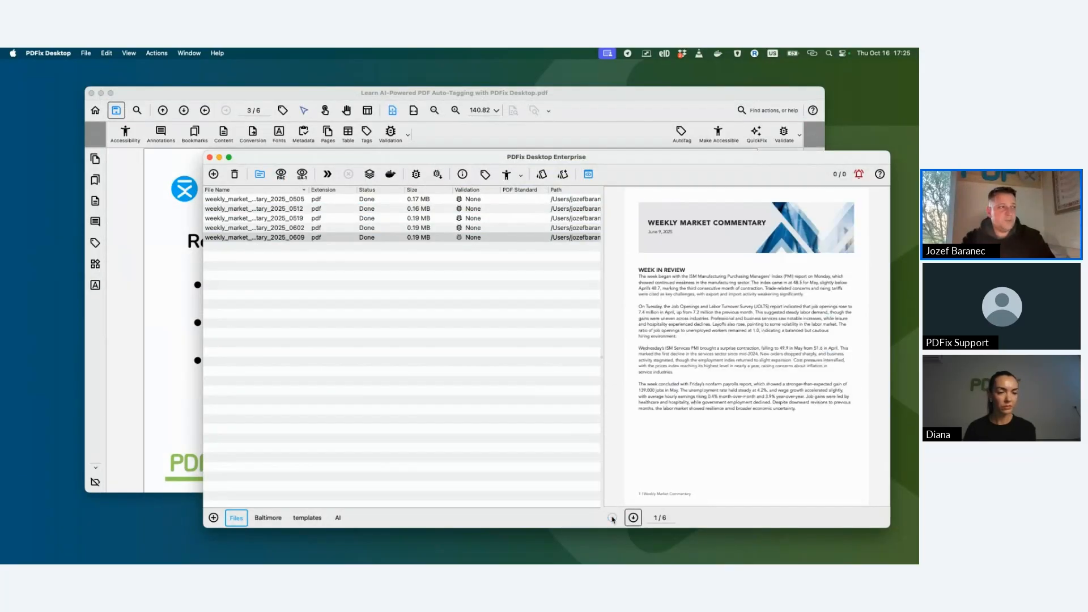
Run AutoTag on all five commentary files with the weekly_market_commentary.json template, naming the outputs {folder}/{name}_output.
click(309, 255)
key(super+a)
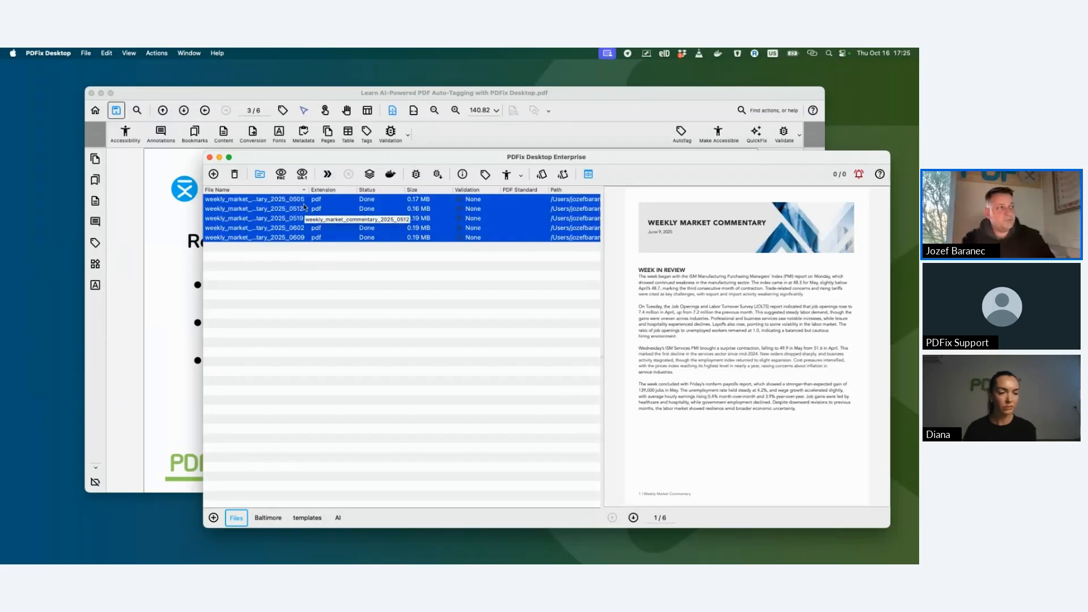
right_click(304, 212)
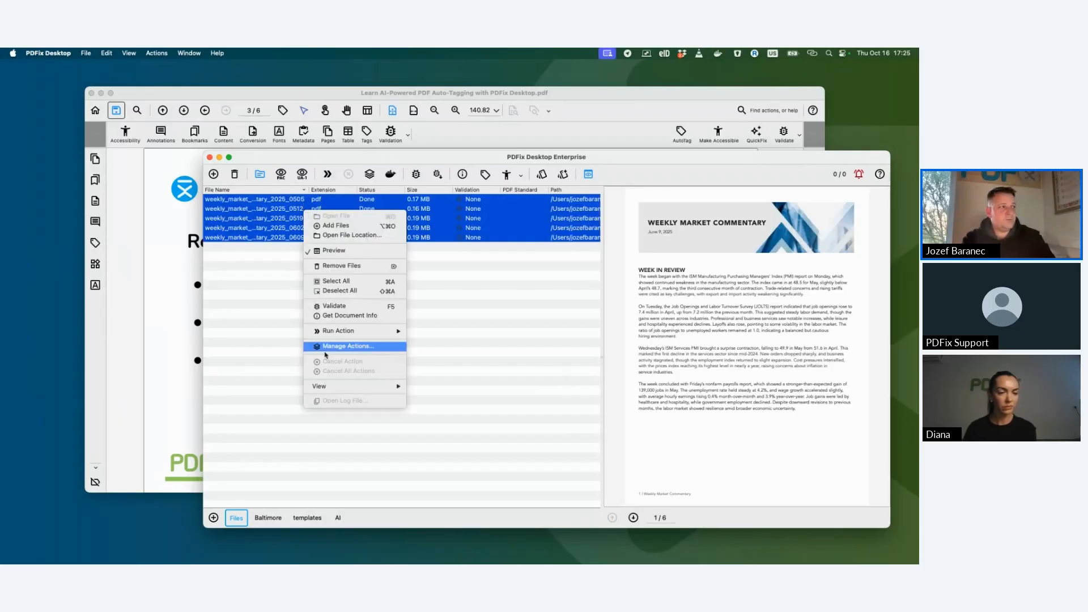
mouse_move(329, 335)
mouse_move(447, 333)
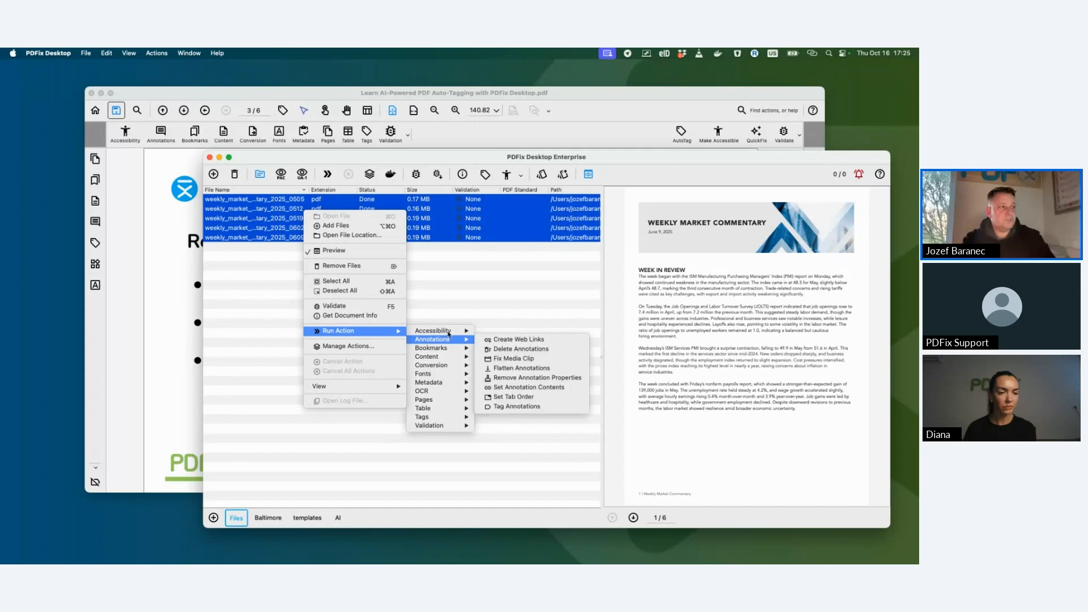
click(514, 340)
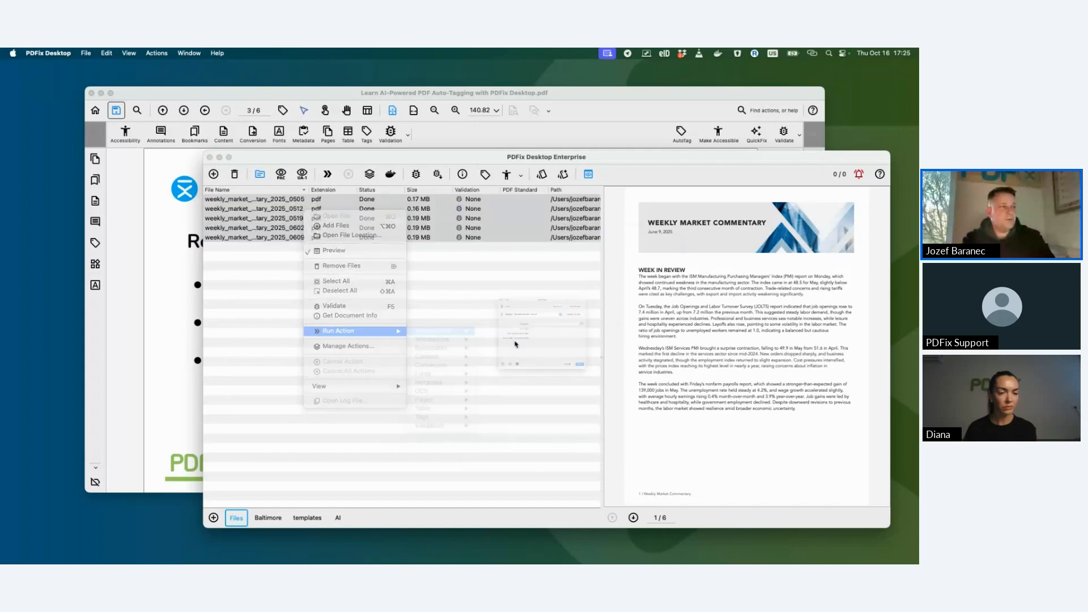
key(super+v)
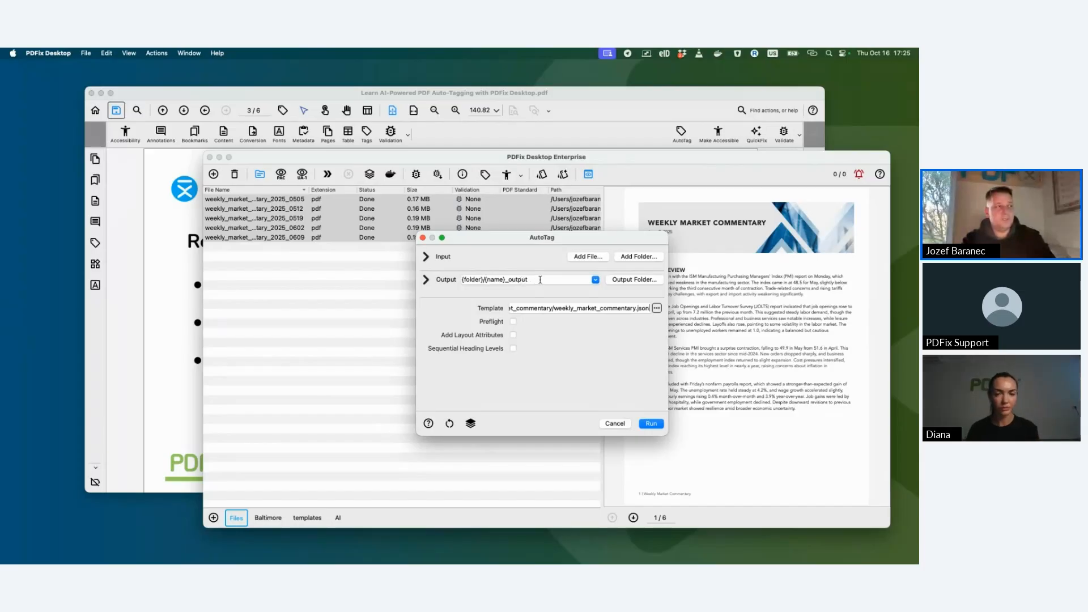
click(425, 256)
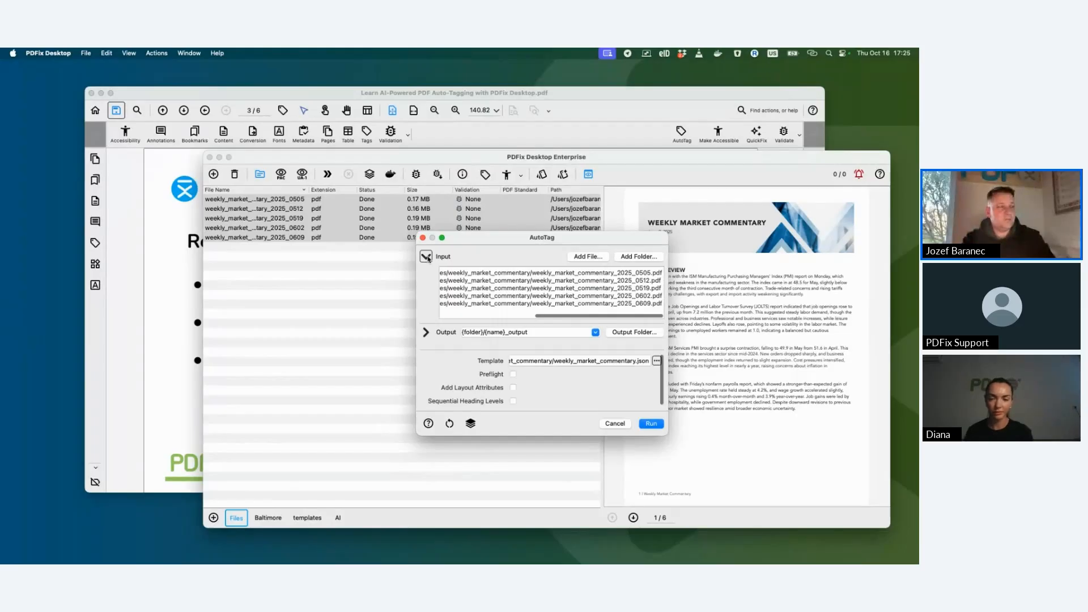
click(425, 256)
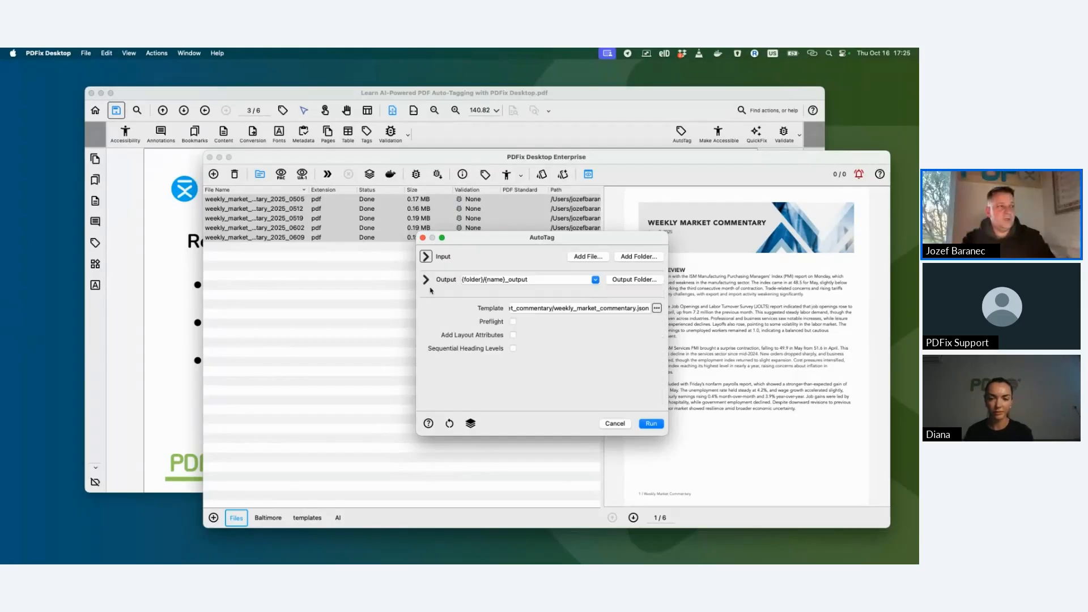
click(650, 423)
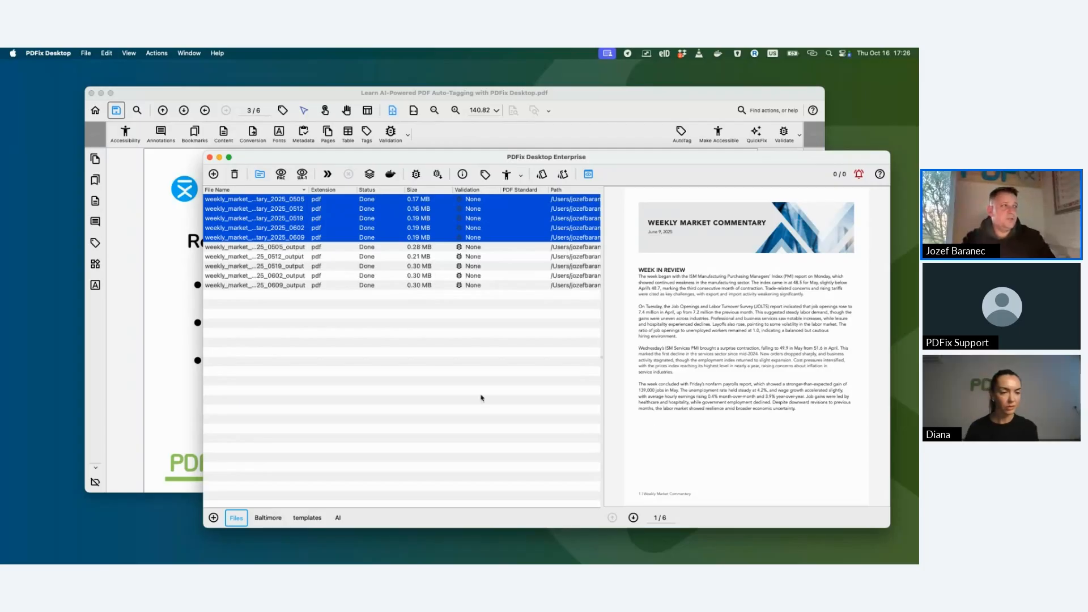
Open weekly_market_commentary_2025_0505_output, review the whole document's tags on its pages, and close it.
click(299, 247)
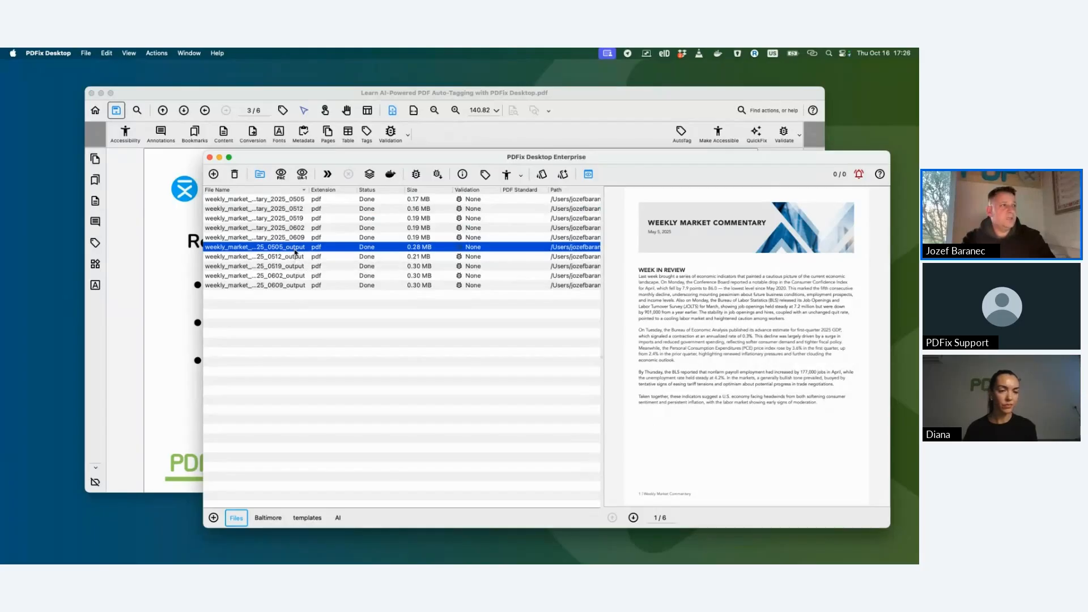
double_click(294, 249)
click(174, 191)
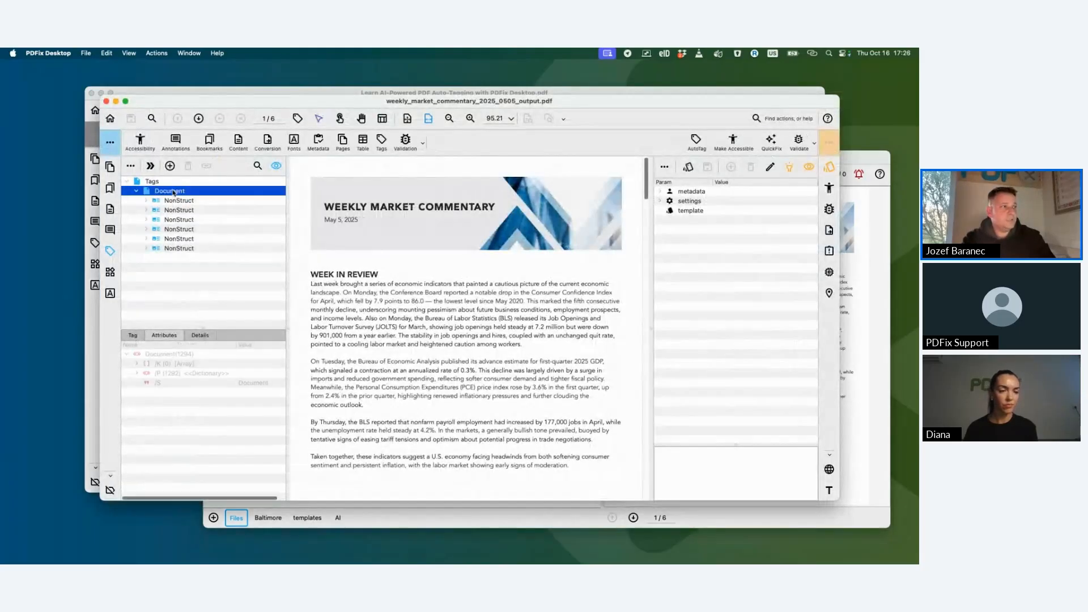
scroll(462, 378, down, 5)
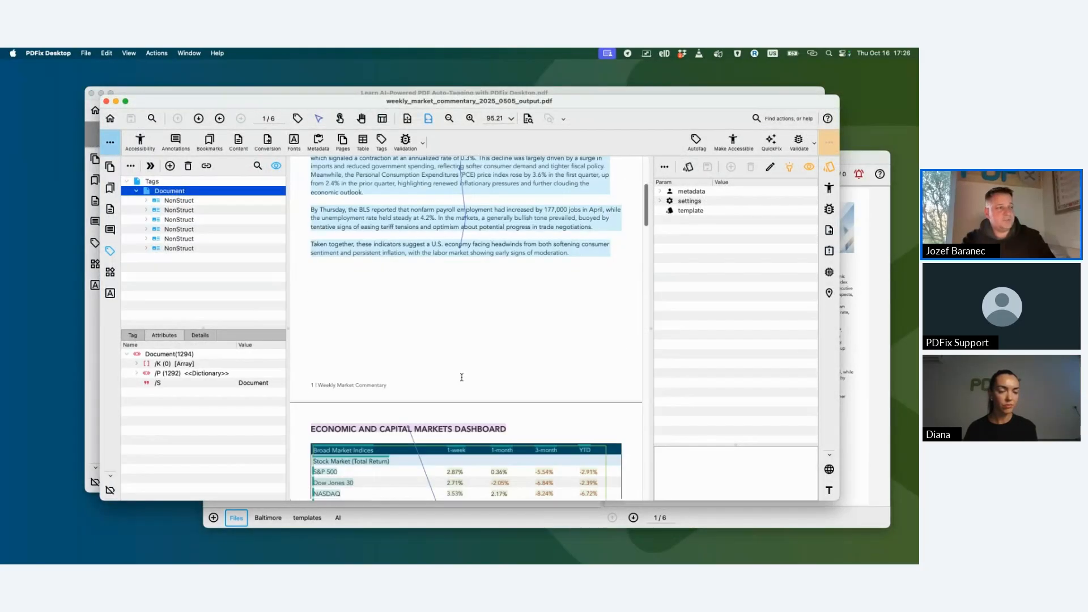
scroll(461, 378, down, 20)
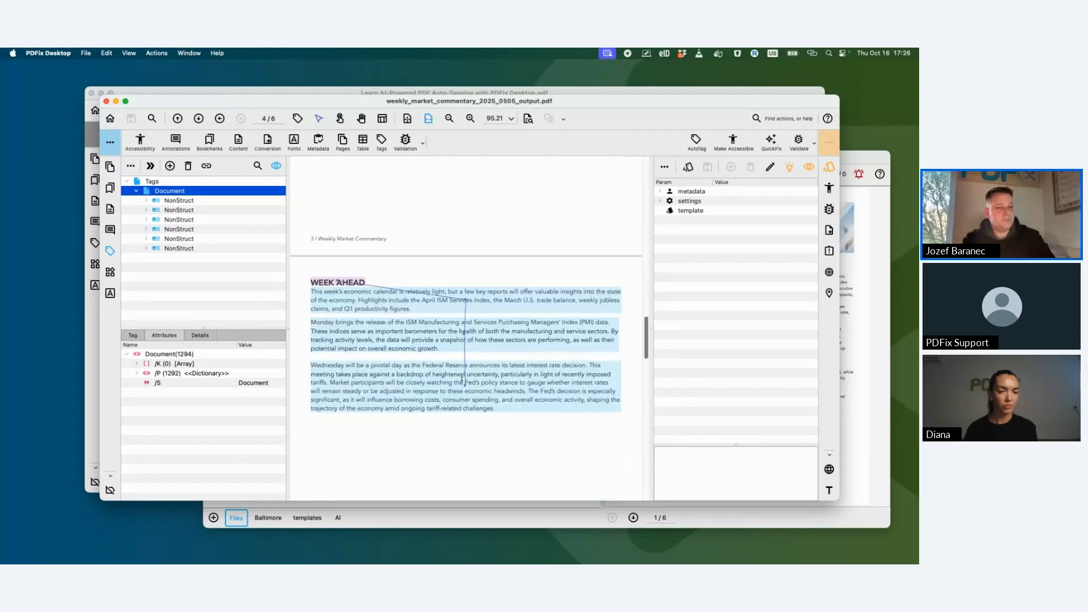
scroll(462, 378, down, 3)
key(super+w)
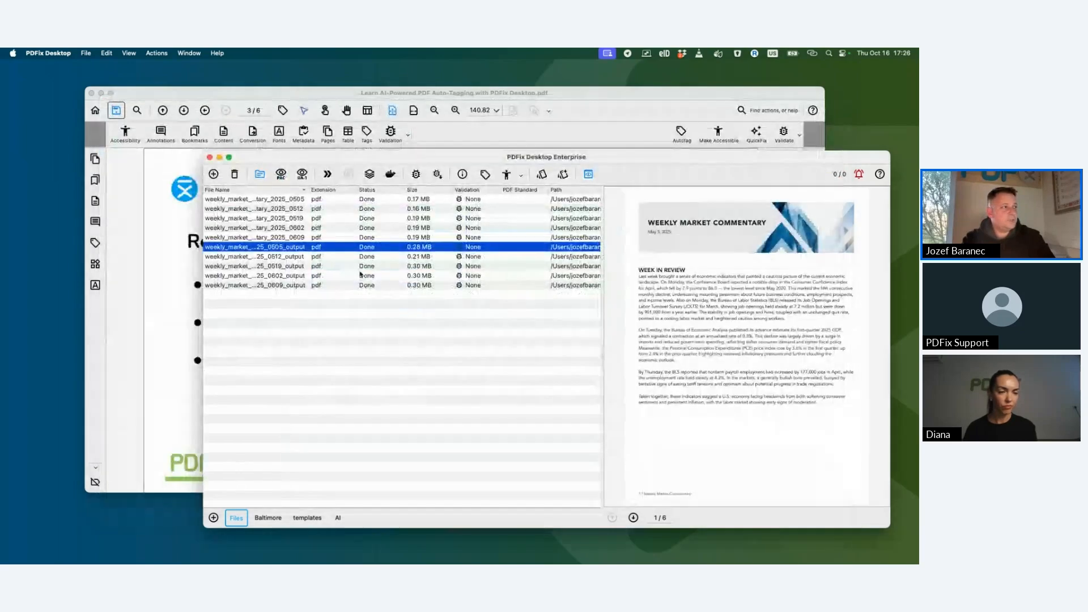
Open weekly_market_commentary_2025_0512_output, review the whole document's tags on its pages, and close it.
click(343, 259)
double_click(343, 259)
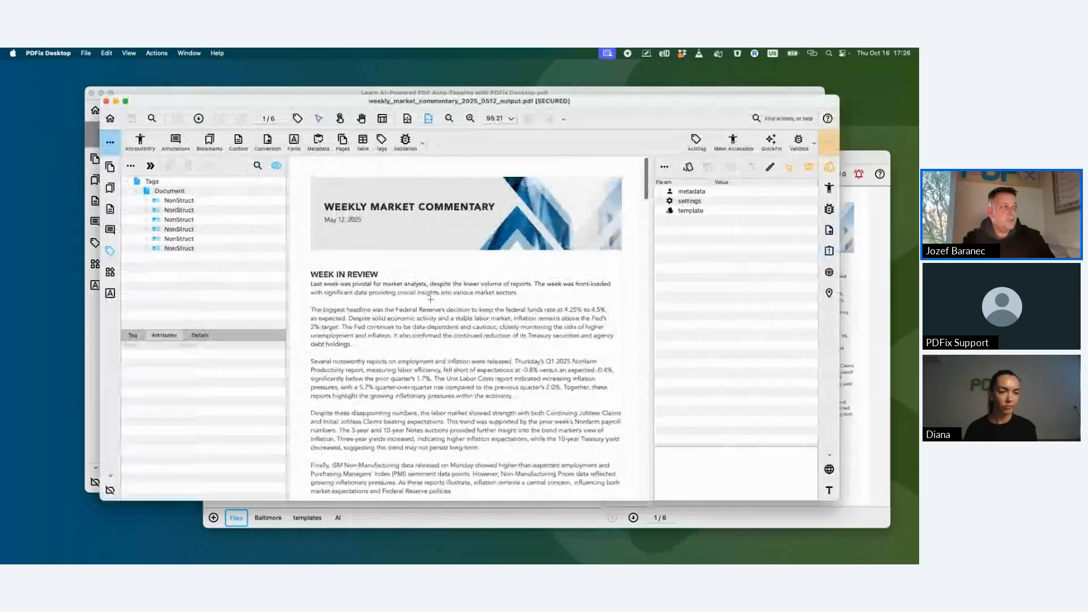
scroll(418, 389, down, 1)
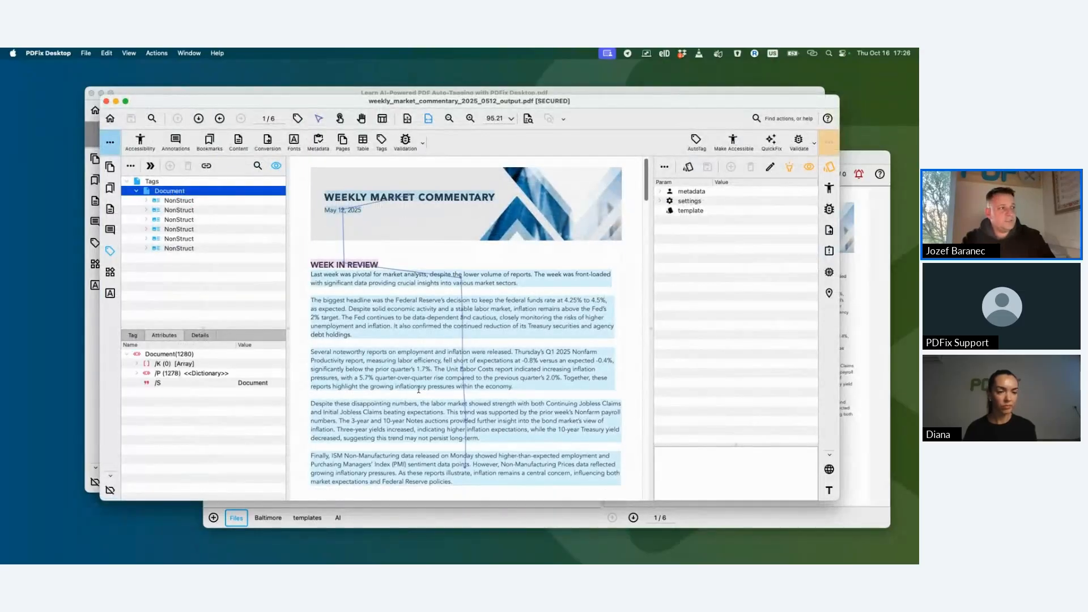
scroll(418, 390, down, 10)
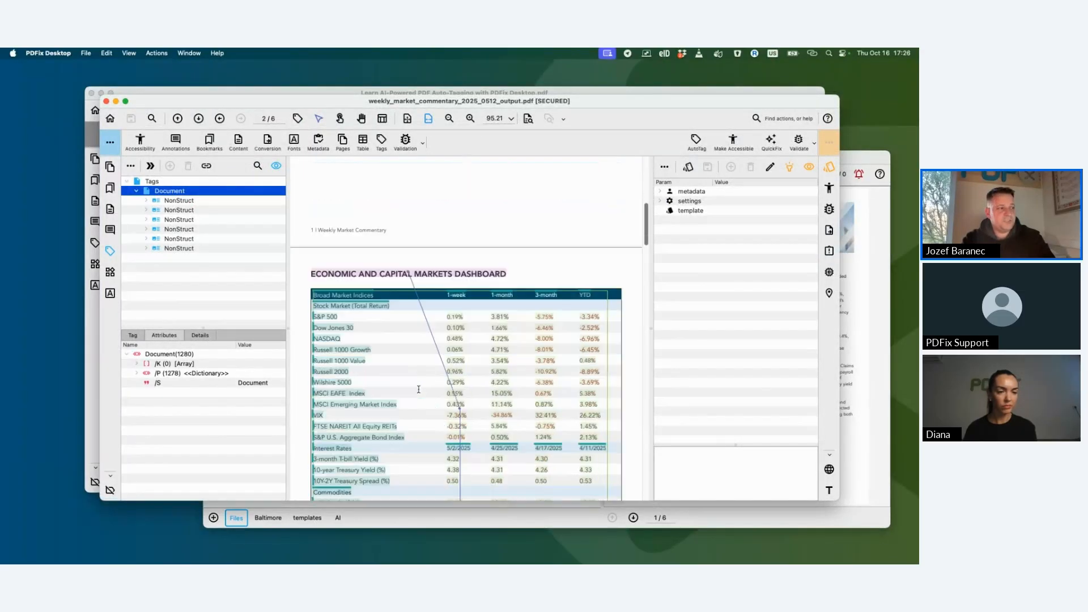
scroll(418, 390, down, 10)
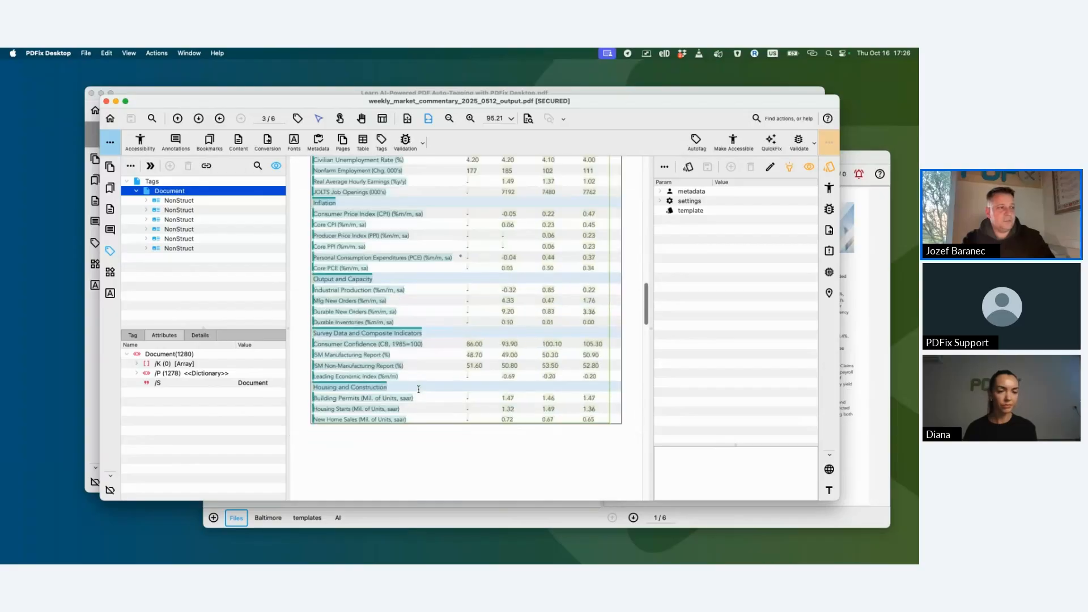
scroll(418, 390, down, 10)
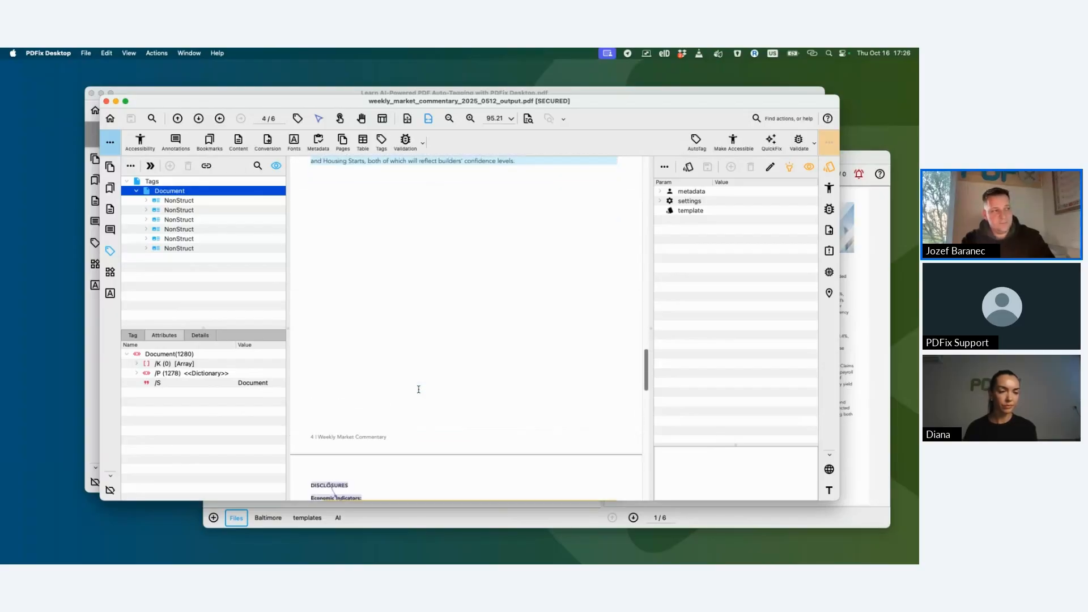
key(super+w)
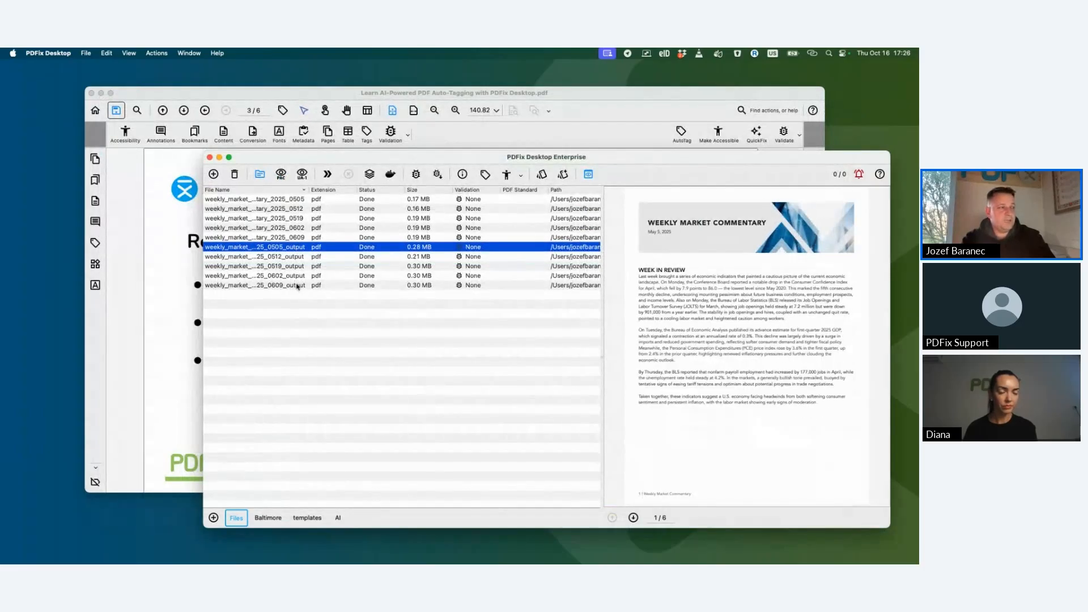
click(298, 237)
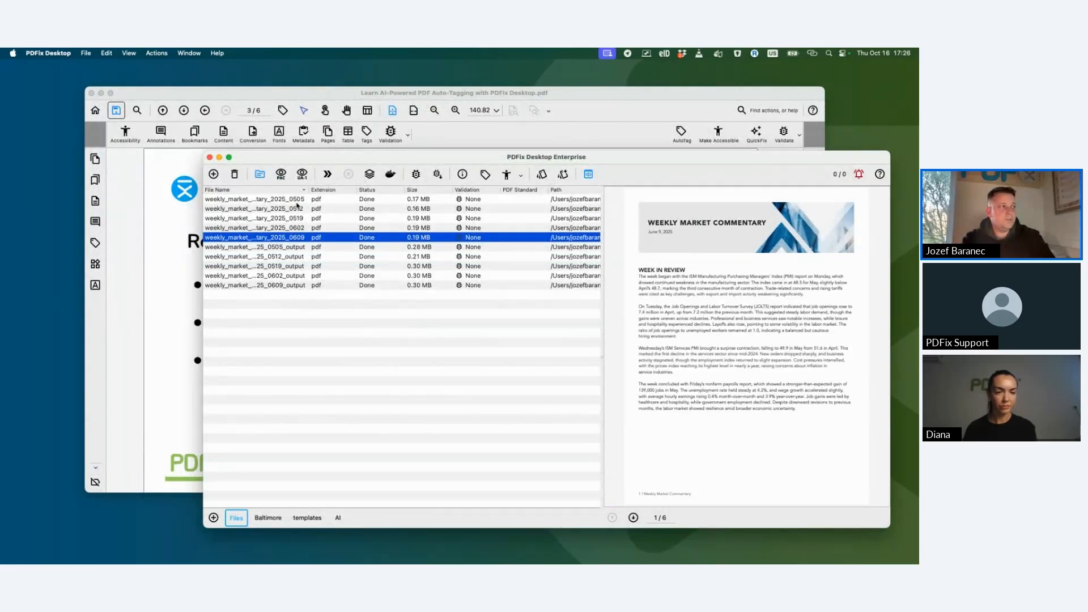
Select the five original weekly market commentary files and review which actions can be batch-run on them, including the Tags and Accessibility actions.
shift+click(297, 202)
right_click(299, 199)
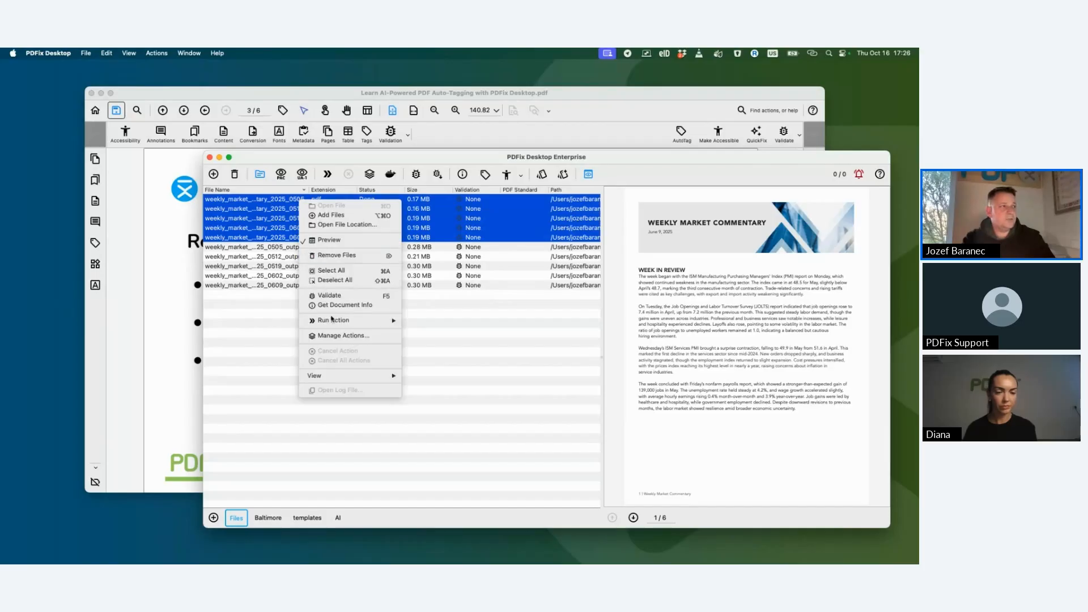
mouse_move(333, 320)
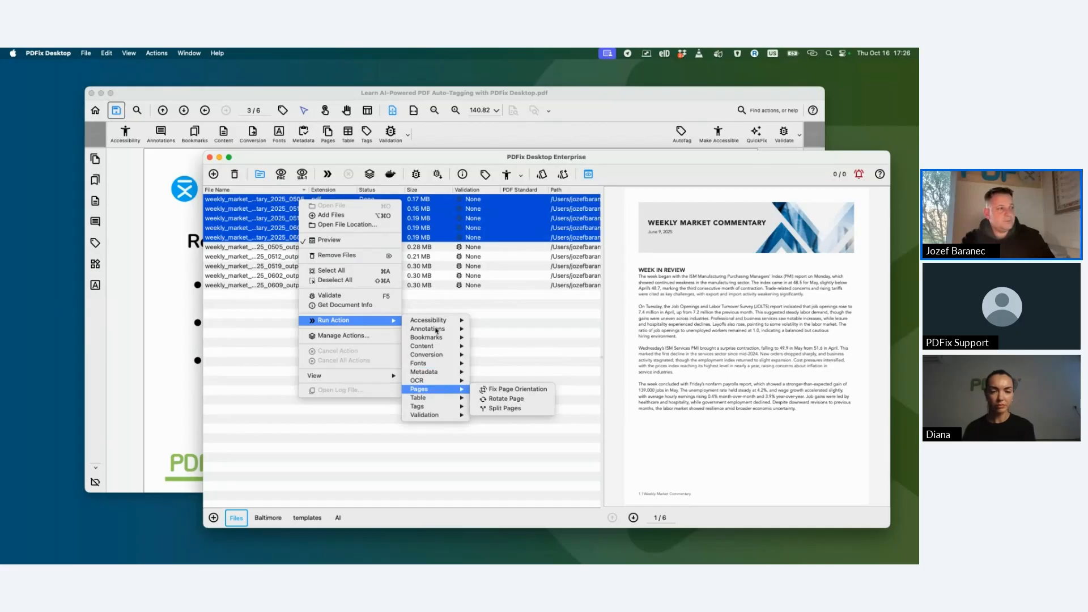
mouse_move(432, 407)
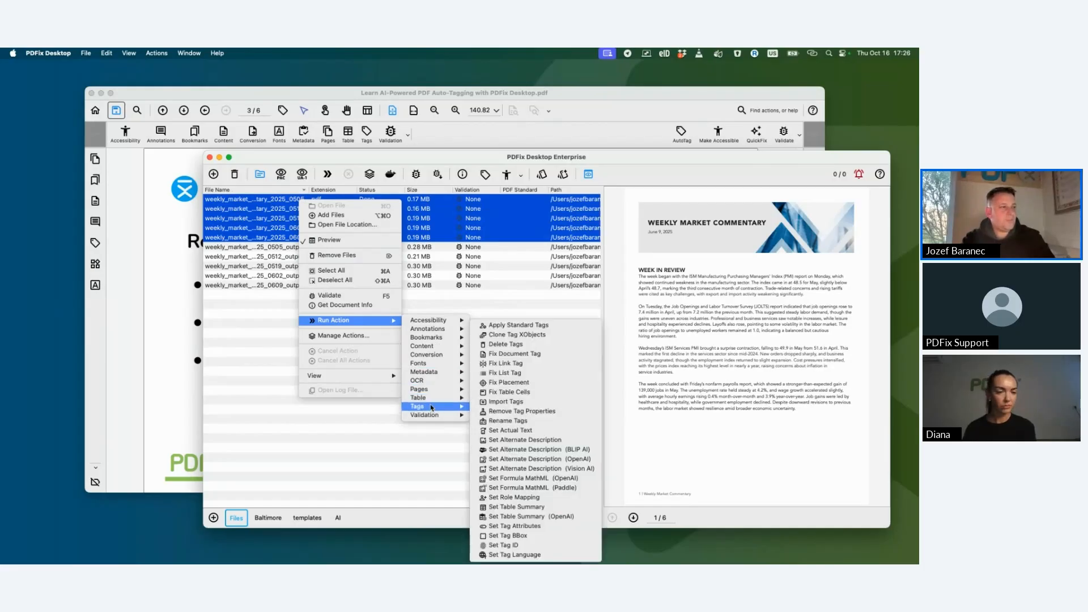
mouse_move(431, 321)
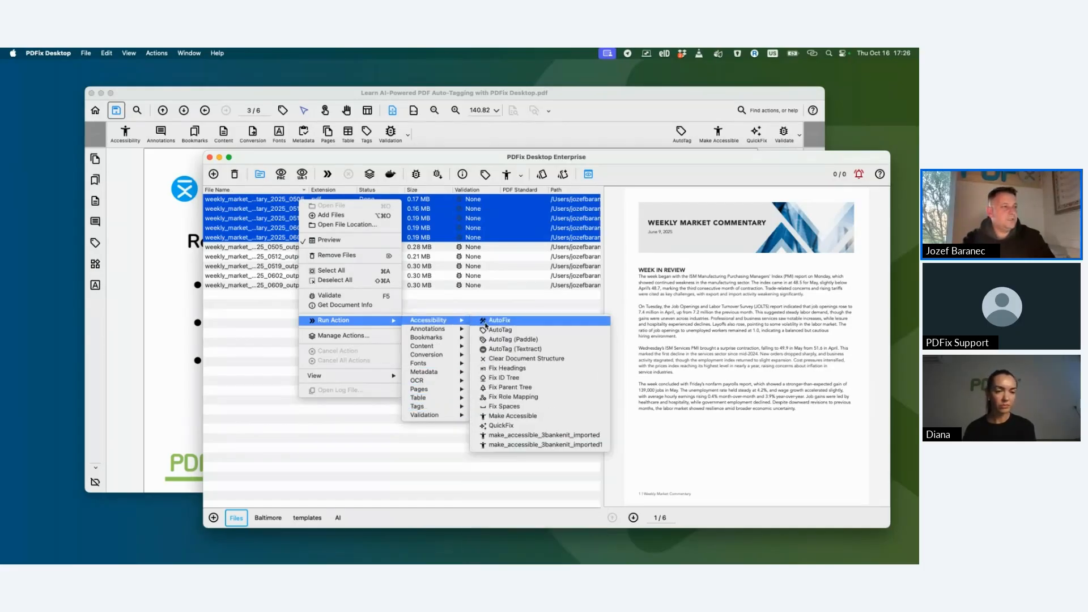
mouse_move(411, 341)
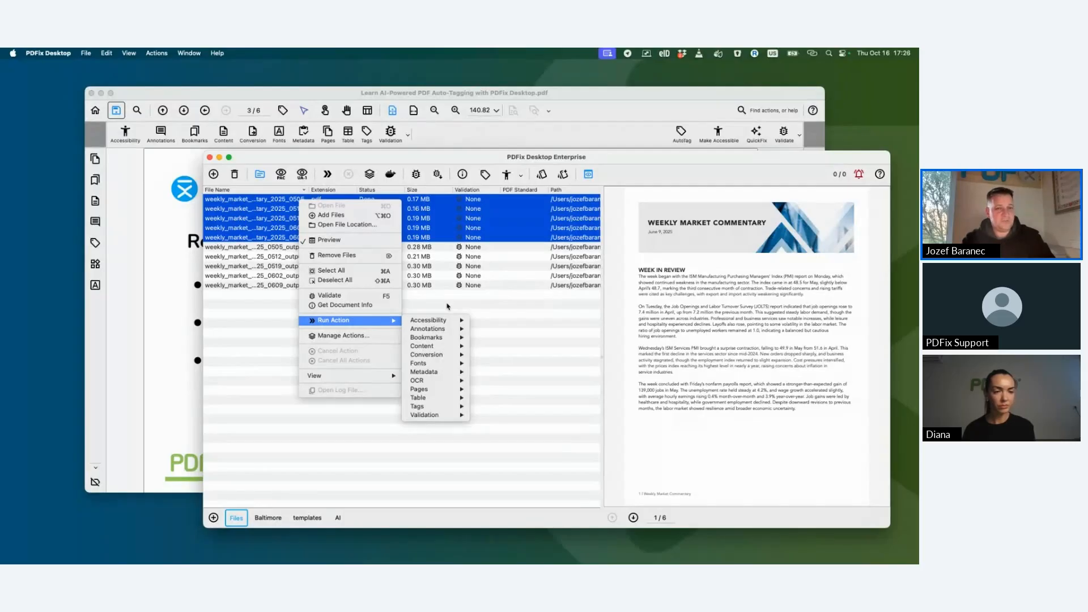
click(446, 307)
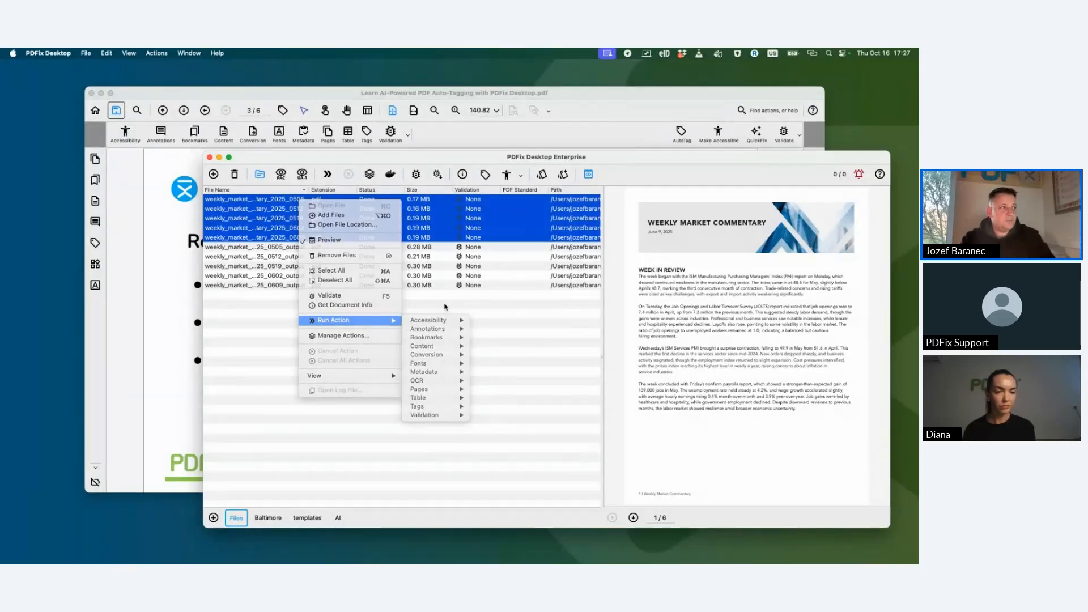
Preview the 2025_0505 and 2025_0609 output files and bring the webinar presentation PDF back to the front.
click(326, 248)
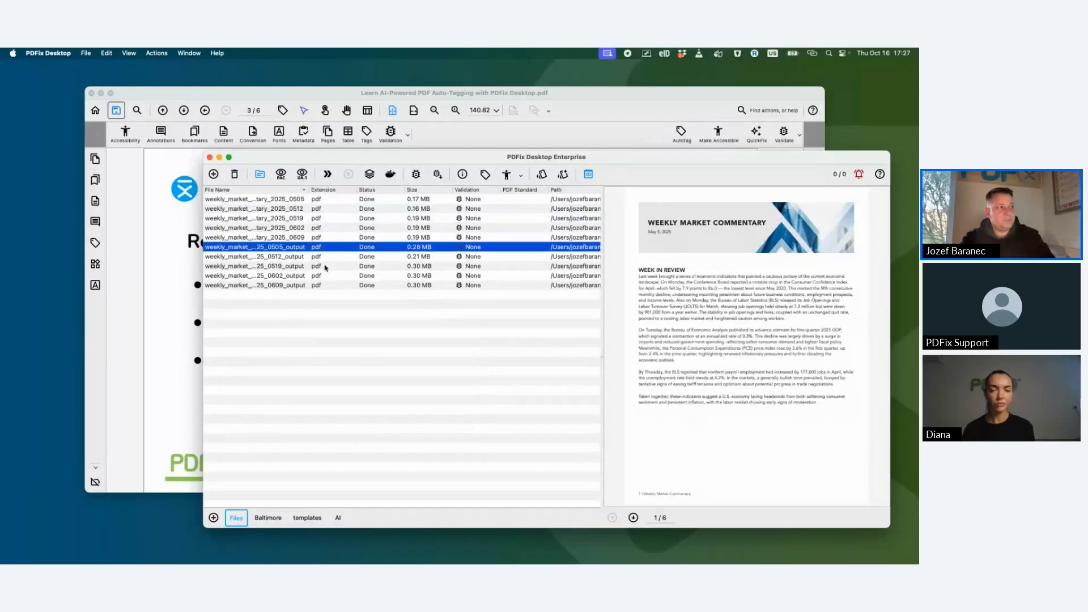
click(326, 286)
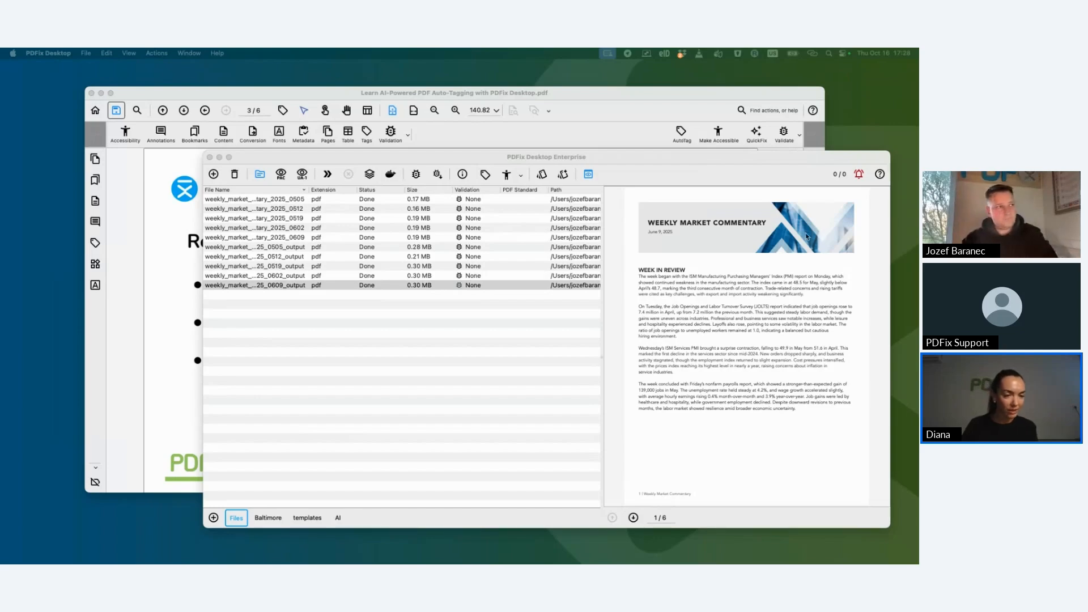
click(614, 116)
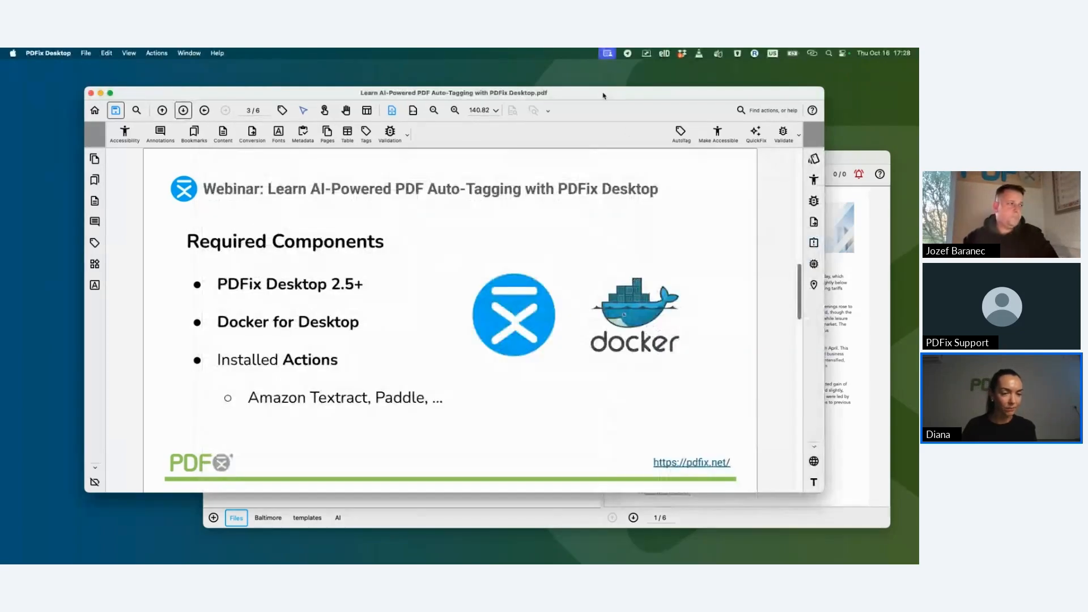